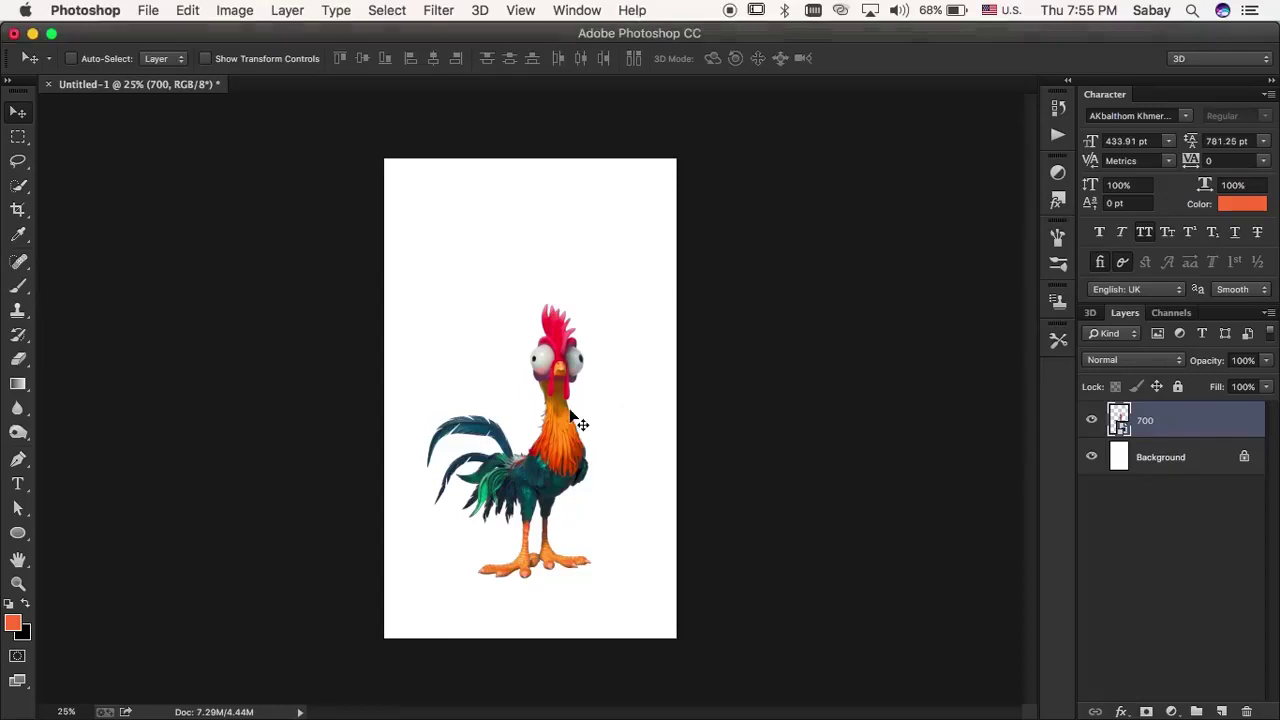
# - Scale and position the blue-striped scarf over the rooster's body
pyautogui.moveTo(574, 420); pyautogui.dragTo(560, 455)
pyautogui.click(608, 689)
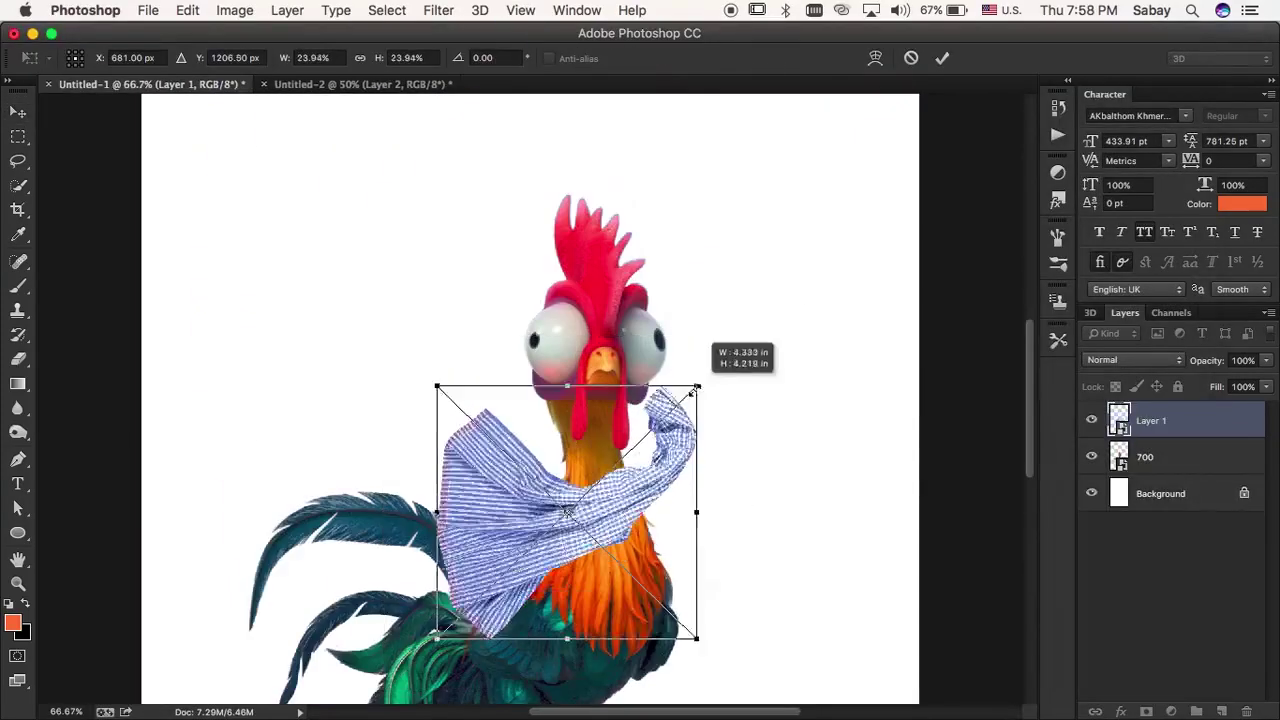
pyautogui.moveTo(697, 387); pyautogui.dragTo(643, 434)
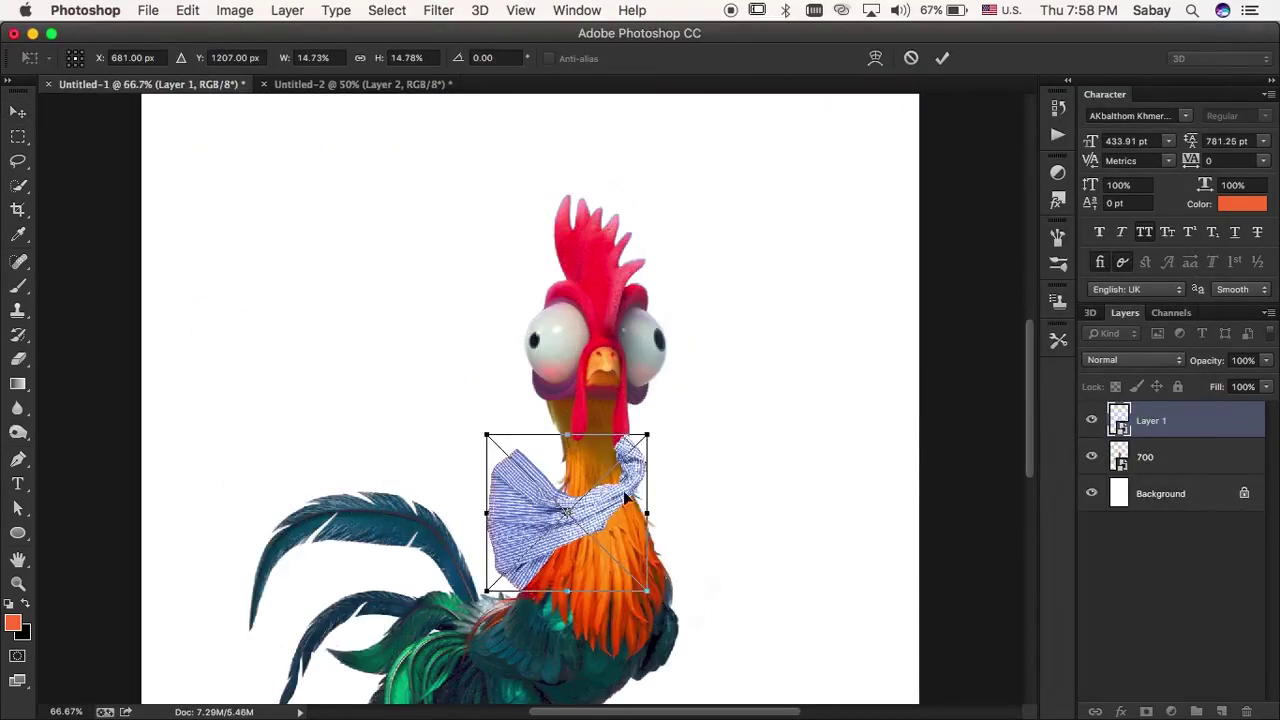
pyautogui.moveTo(623, 490); pyautogui.dragTo(637, 513)
# - Warp the scarf so its corners stretch down over the rooster's tail
pyautogui.rightClick(583, 512)
pyautogui.click(615, 640)
pyautogui.scroll(-5, 558, 287)
pyautogui.moveTo(519, 215); pyautogui.dragTo(391, 443)
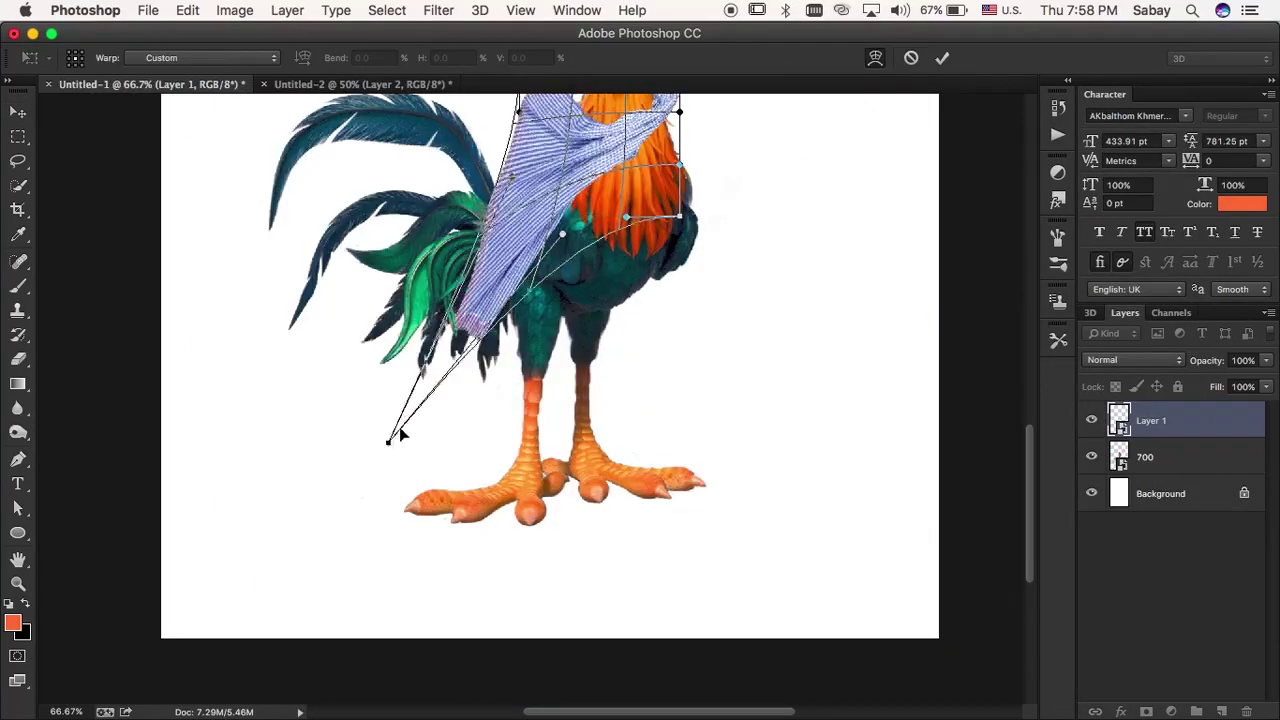
pyautogui.scroll(4, 391, 443)
pyautogui.moveTo(520, 255)
pyautogui.mouseDown()
pyautogui.moveTo(400, 258)
pyautogui.moveTo(323, 338)
pyautogui.moveTo(400, 420)
pyautogui.mouseUp()
pyautogui.moveTo(425, 540); pyautogui.dragTo(204, 470)
pyautogui.moveTo(447, 404)
pyautogui.mouseDown()
pyautogui.moveTo(346, 331)
pyautogui.moveTo(388, 416)
pyautogui.mouseUp()
pyautogui.moveTo(390, 625); pyautogui.dragTo(318, 697)
# - Narrow the scarf at the neck, commit the warp, and duplicate the scarf layer
pyautogui.scroll(-2, 313, 700)
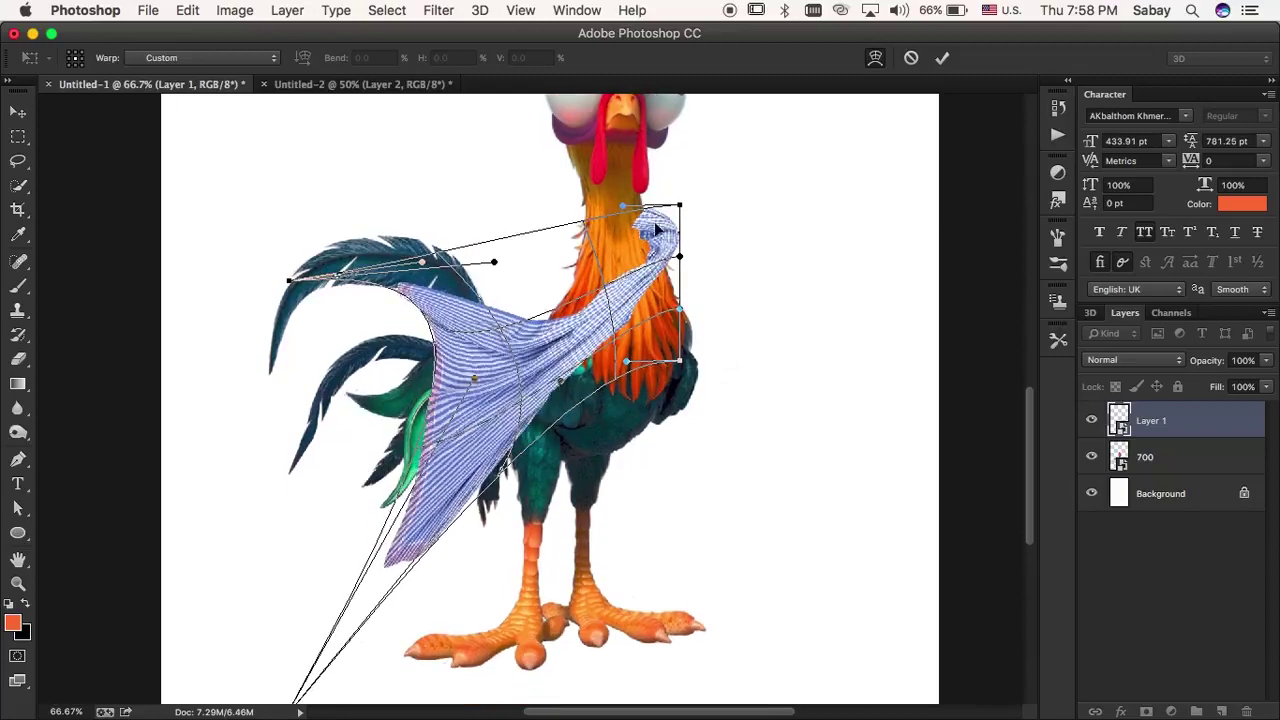
pyautogui.moveTo(679, 206); pyautogui.dragTo(688, 189)
pyautogui.moveTo(684, 241); pyautogui.dragTo(620, 188)
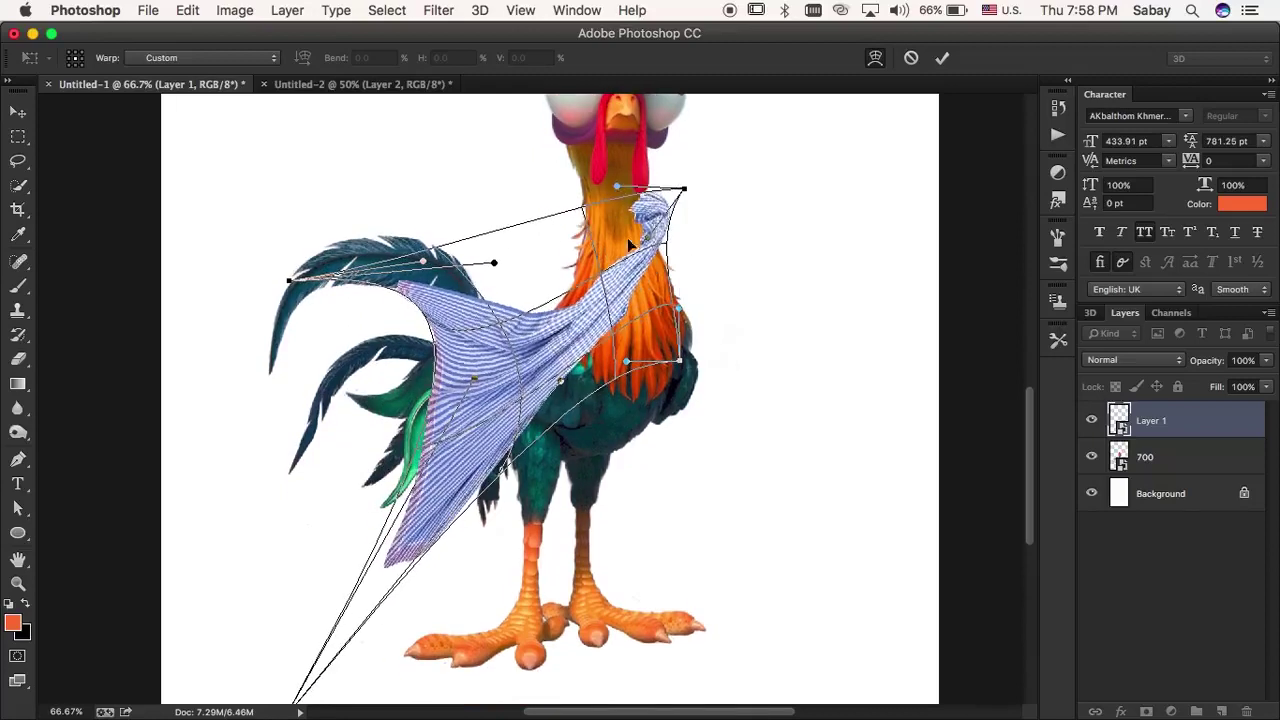
pyautogui.press('Return')
pyautogui.hotkey('ctrl', 'j')
pyautogui.hotkey('ctrl', 't')
# - Flip the scarf copy horizontally, shrink it, and warp it around the rooster's neck
pyautogui.rightClick(595, 278)
pyautogui.click(650, 522)
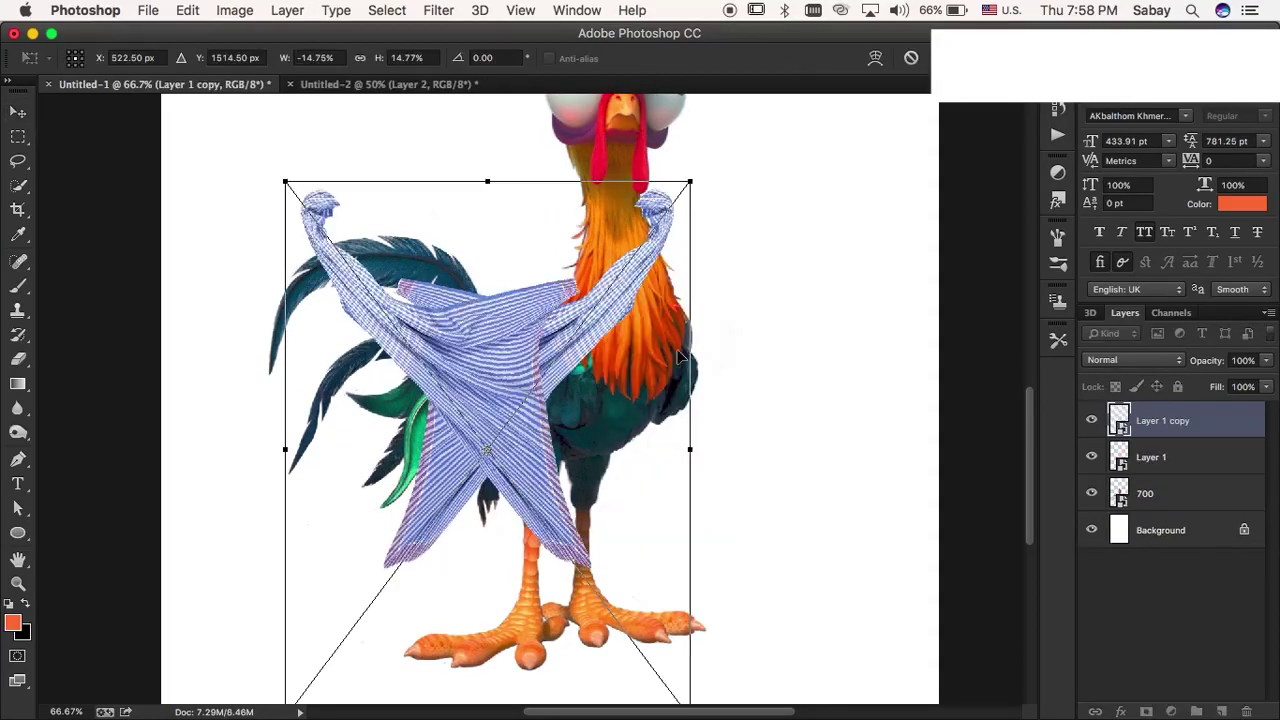
pyautogui.moveTo(686, 188); pyautogui.dragTo(757, 357)
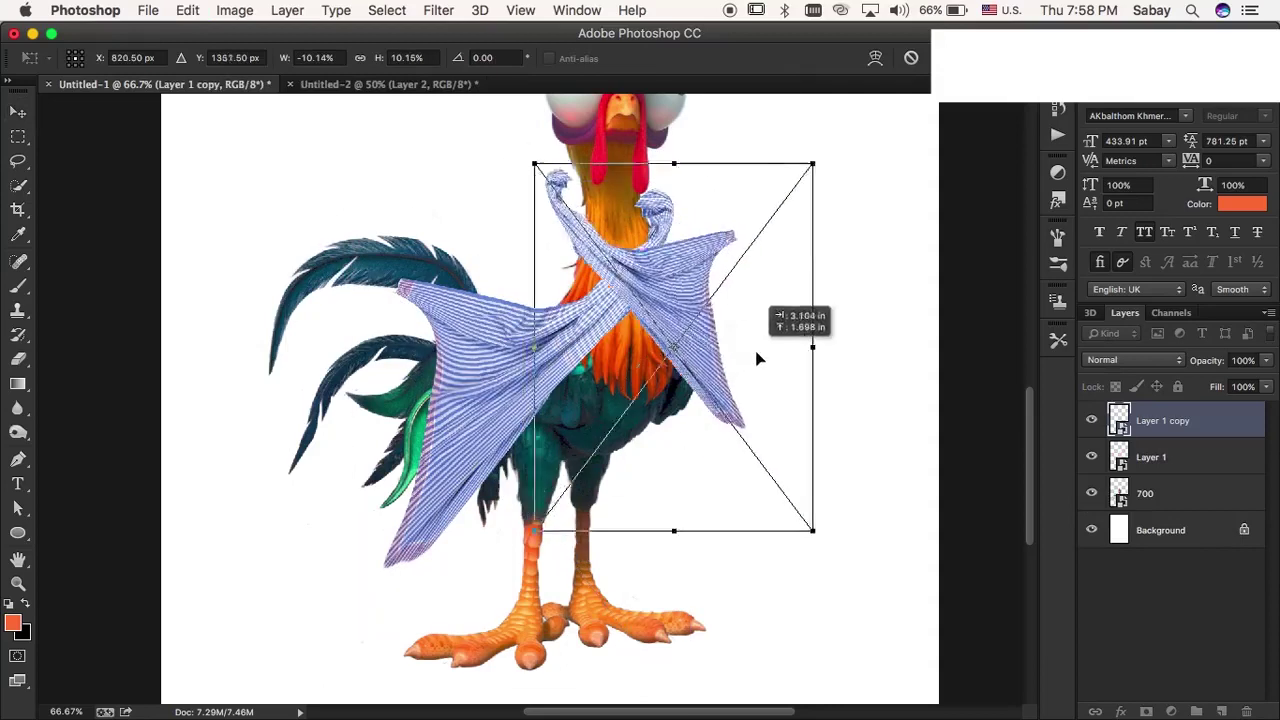
pyautogui.rightClick(652, 258)
pyautogui.click(700, 390)
pyautogui.moveTo(805, 540)
pyautogui.mouseDown()
pyautogui.moveTo(710, 310)
pyautogui.moveTo(607, 179)
pyautogui.moveTo(592, 197)
pyautogui.mouseUp()
pyautogui.moveTo(697, 145); pyautogui.dragTo(690, 104)
pyautogui.scroll(2, 690, 300)
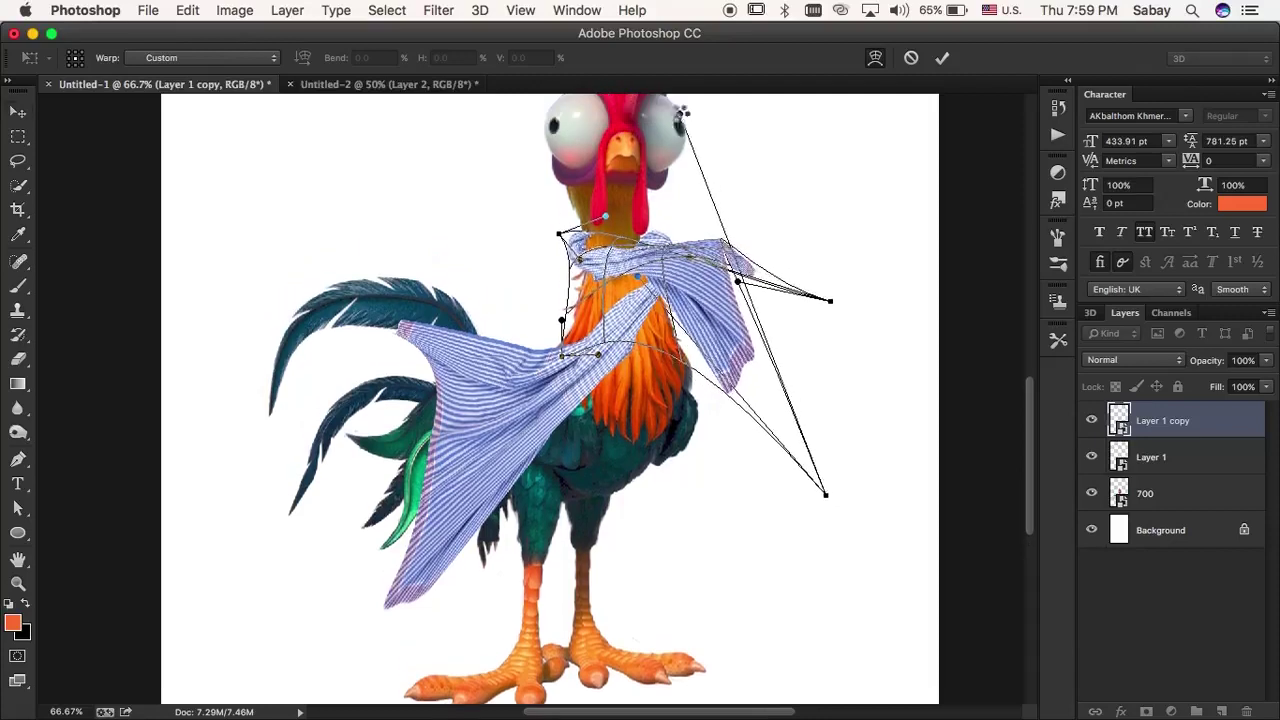
# - Mask the scarf copy's upper right flap with black, then duplicate the layer
pyautogui.press('Return')
pyautogui.click(1146, 711)
pyautogui.press('b')
pyautogui.press('[')
pyautogui.press('[')
pyautogui.press('[')
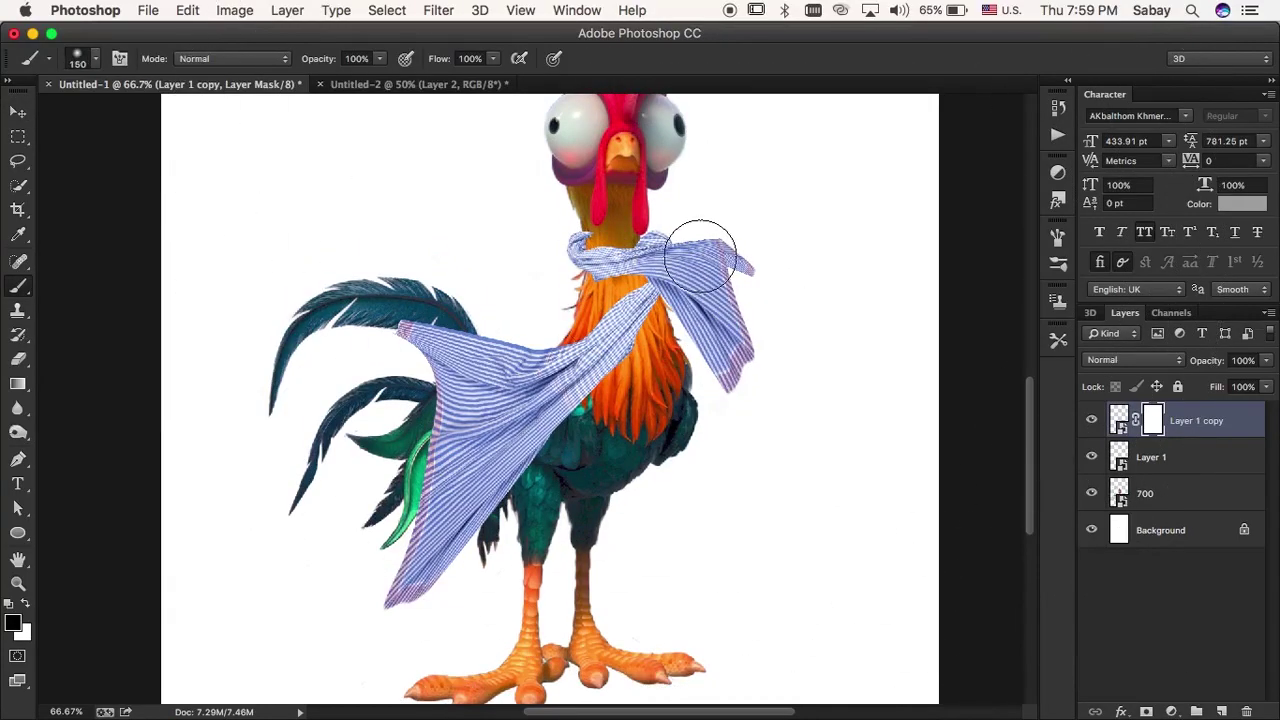
pyautogui.moveTo(700, 229); pyautogui.dragTo(723, 249)
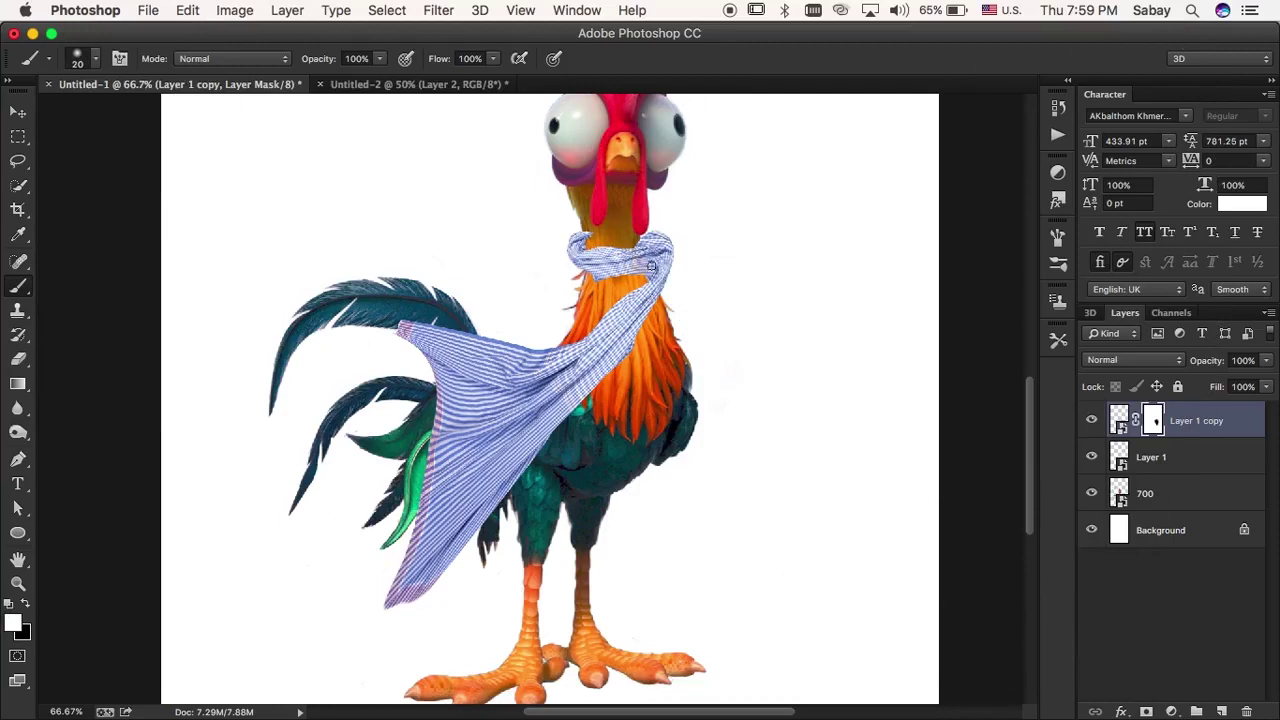
pyautogui.hotkey('ctrl', 'j')
# - Place the new scarf copy just above Background, flipped and moved up behind the neck
pyautogui.press('v')
pyautogui.hotkey('ctrl', 'shift', '[')
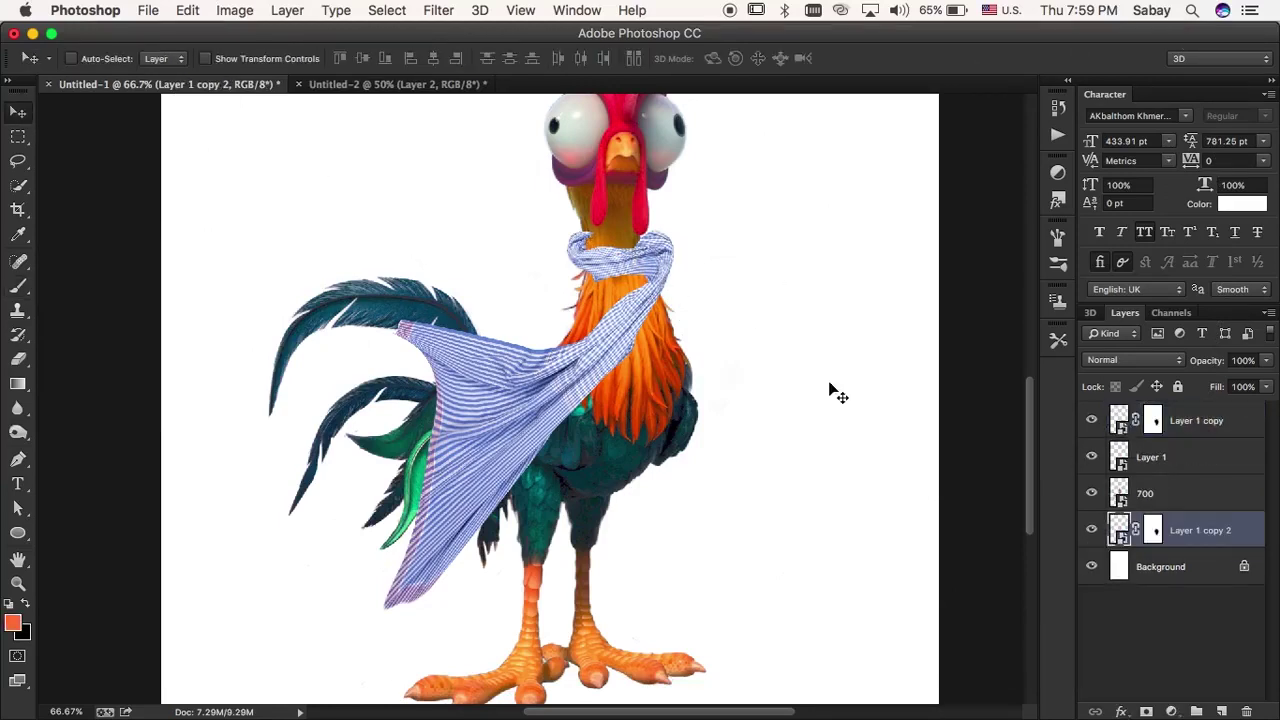
pyautogui.rightClick(1190, 530)
pyautogui.press('Escape')
pyautogui.hotkey('ctrl', 't')
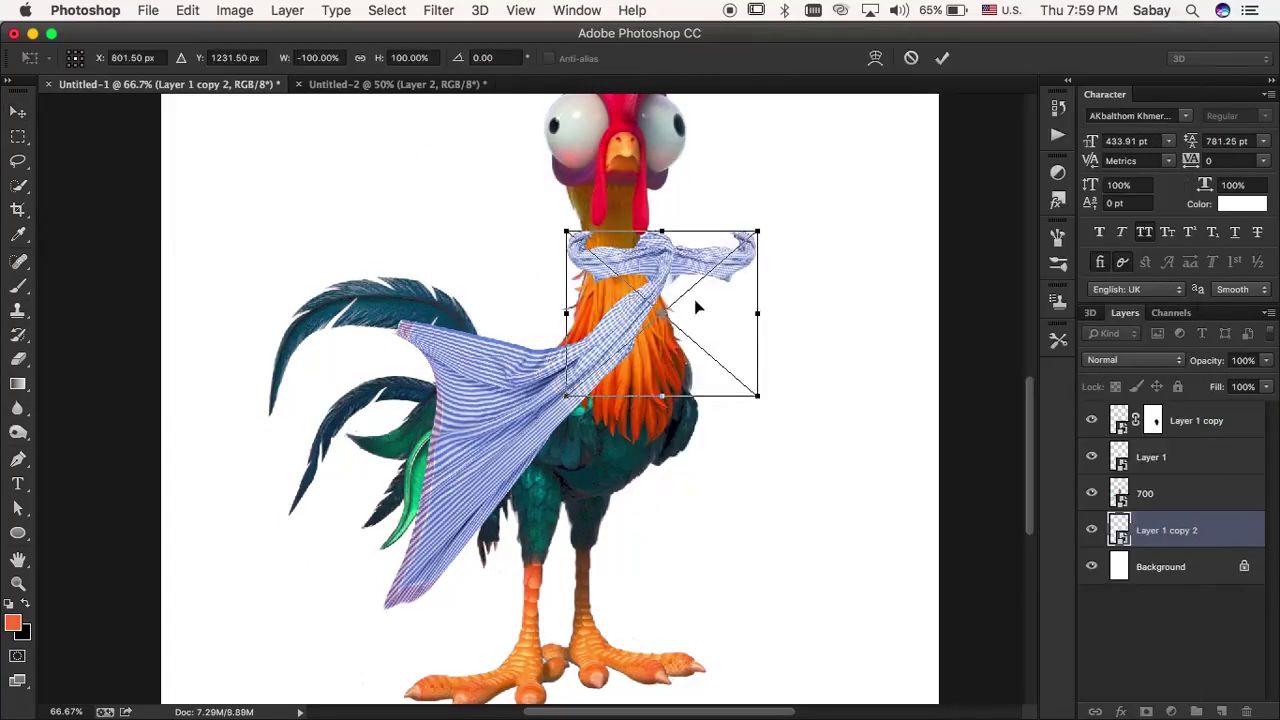
pyautogui.rightClick(694, 306)
pyautogui.click(771, 500)
pyautogui.moveTo(720, 325)
pyautogui.mouseDown()
pyautogui.moveTo(676, 238)
pyautogui.moveTo(636, 212)
pyautogui.mouseUp()
pyautogui.press('Return')
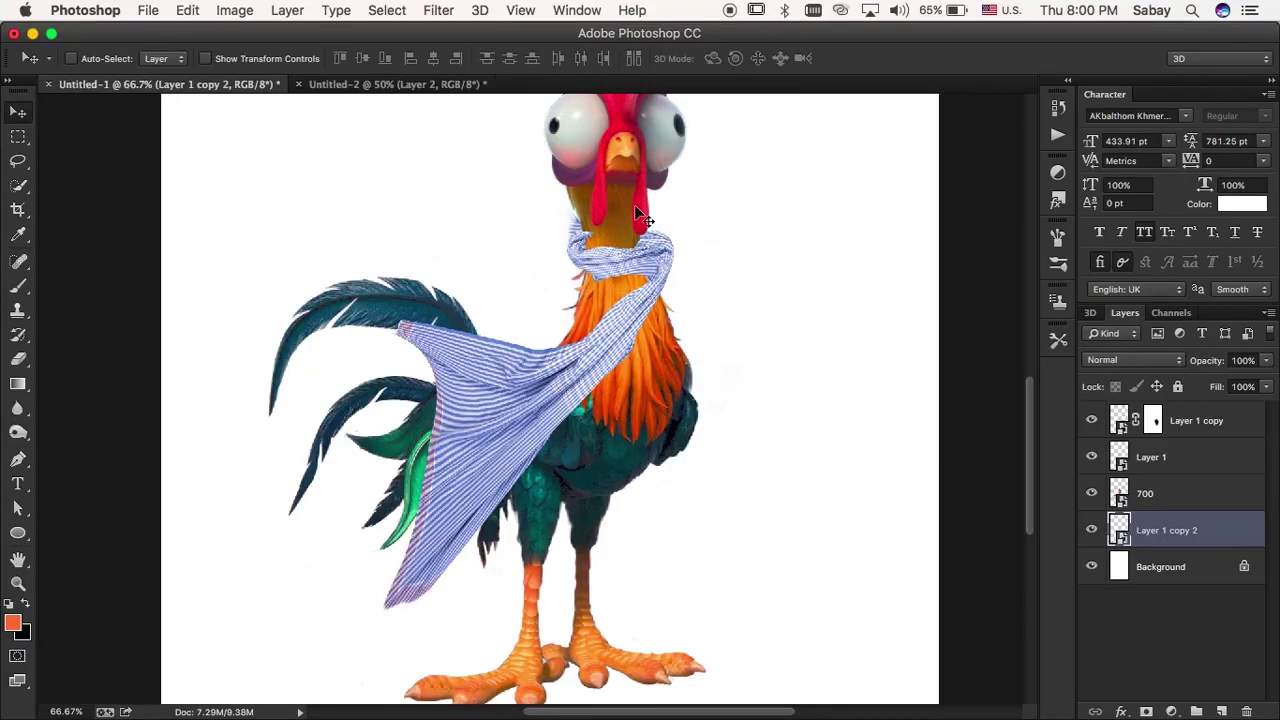
# - Select the scarf layers and their masks, and add a new empty Layer 2
pyautogui.hotkey('ctrl', '+')
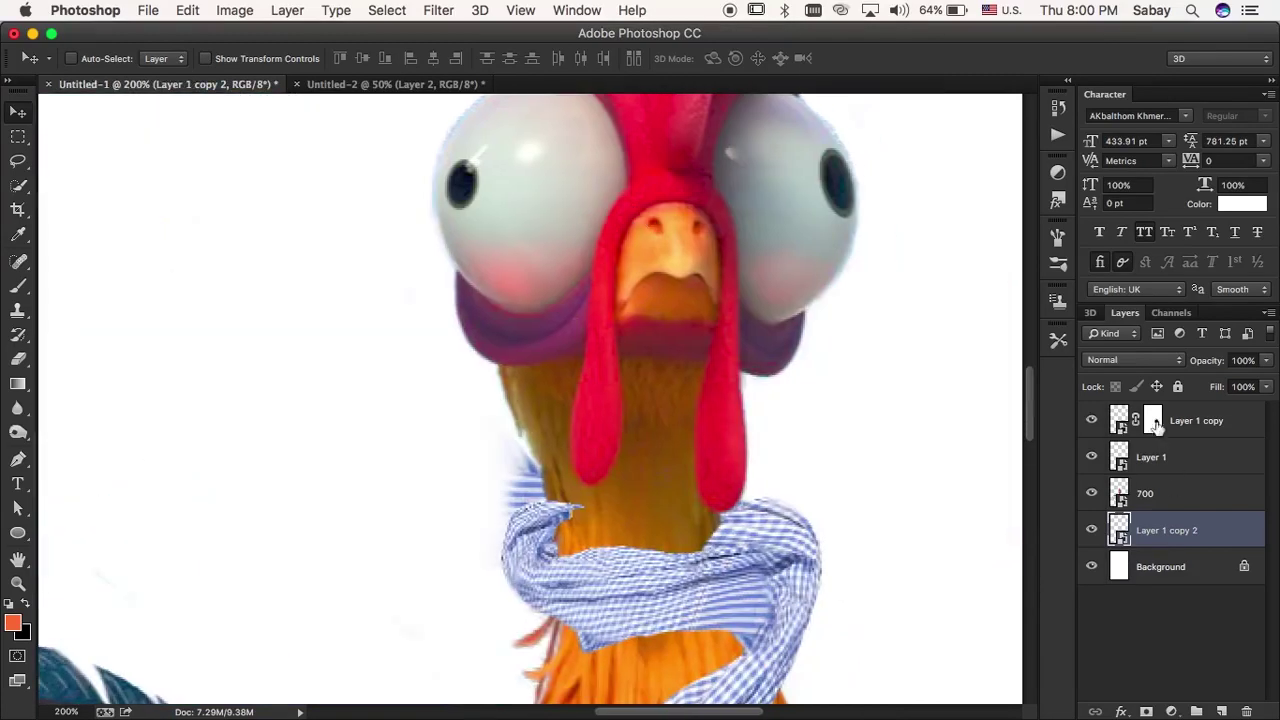
pyautogui.click(1121, 530)
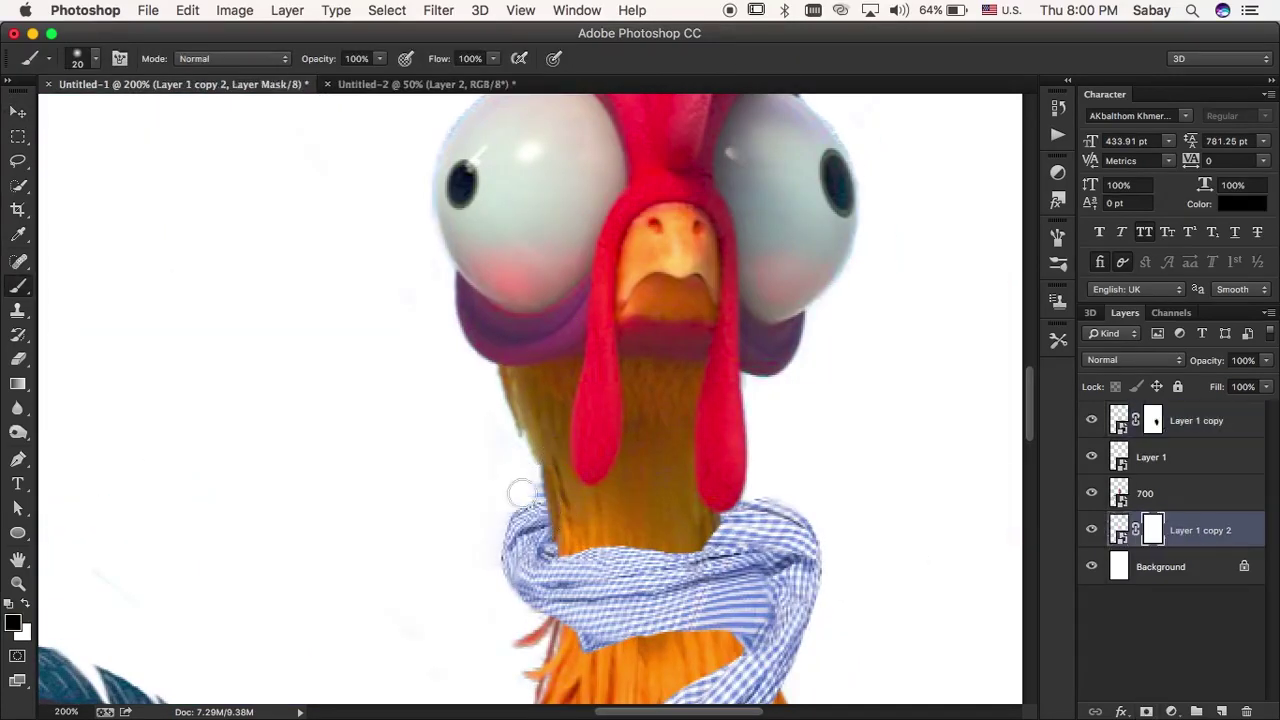
pyautogui.click(1120, 457)
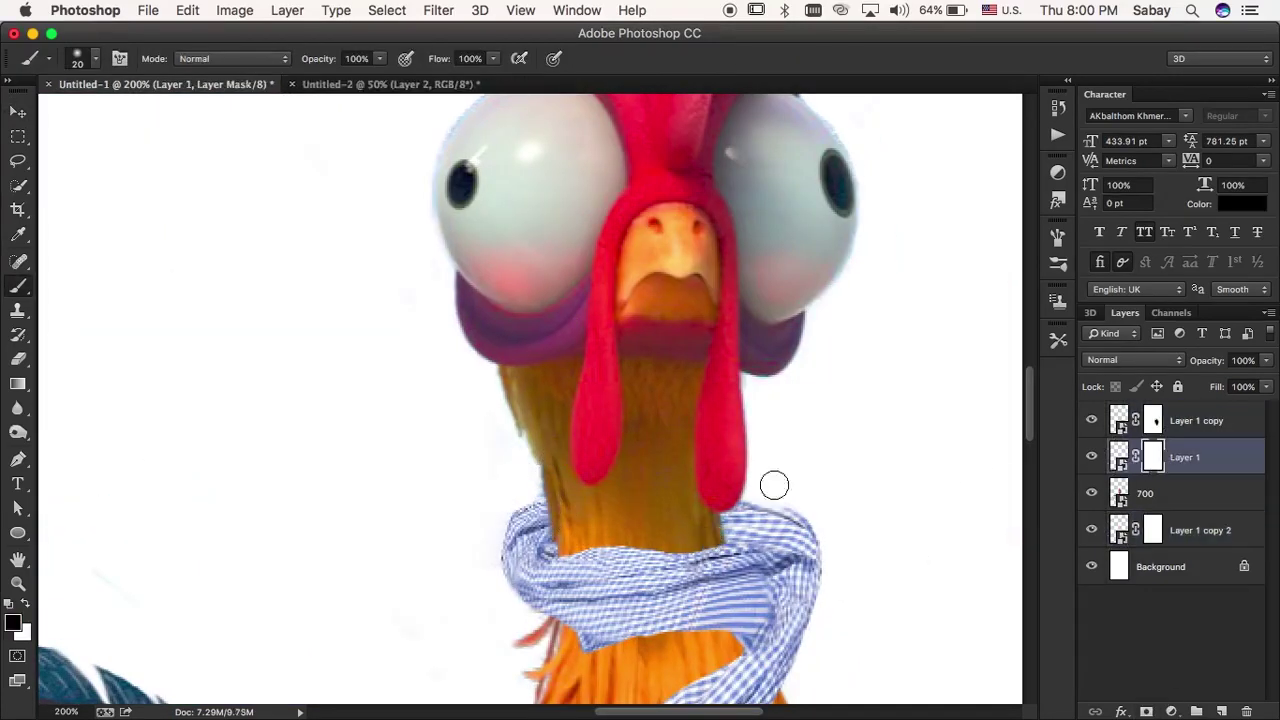
pyautogui.click(1153, 421)
pyautogui.click(1190, 493)
pyautogui.press('super+shift+alt+n')
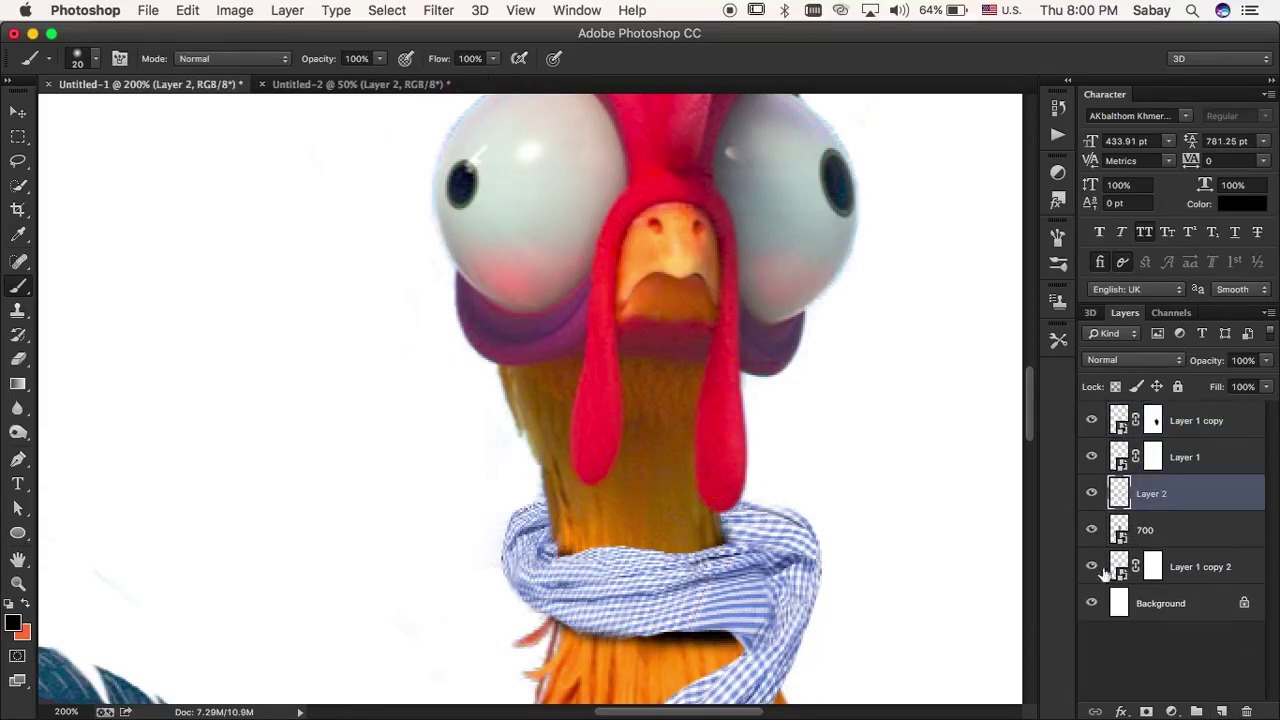
pyautogui.click(1135, 360)
pyautogui.click(1216, 424)
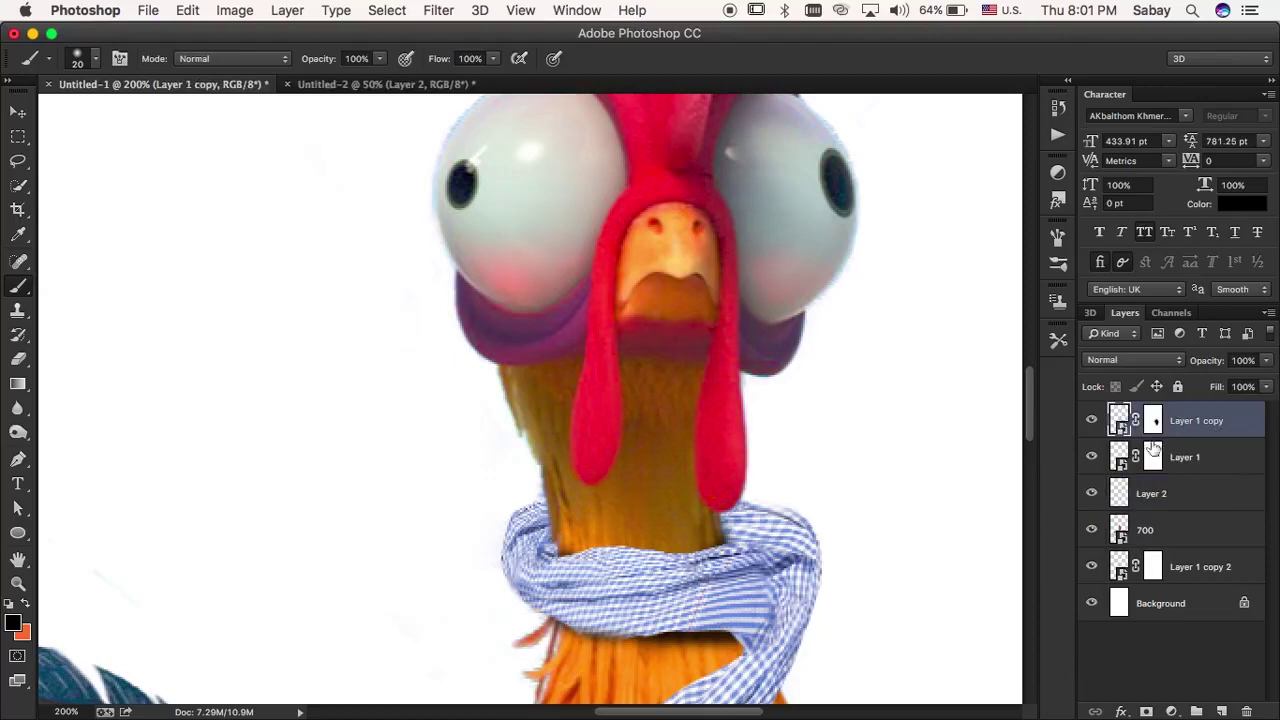
# - Group all the rooster, scarf and Layer 2 layers together
pyautogui.press('super+0')
pyautogui.press('super+minus')
pyautogui.press('v')
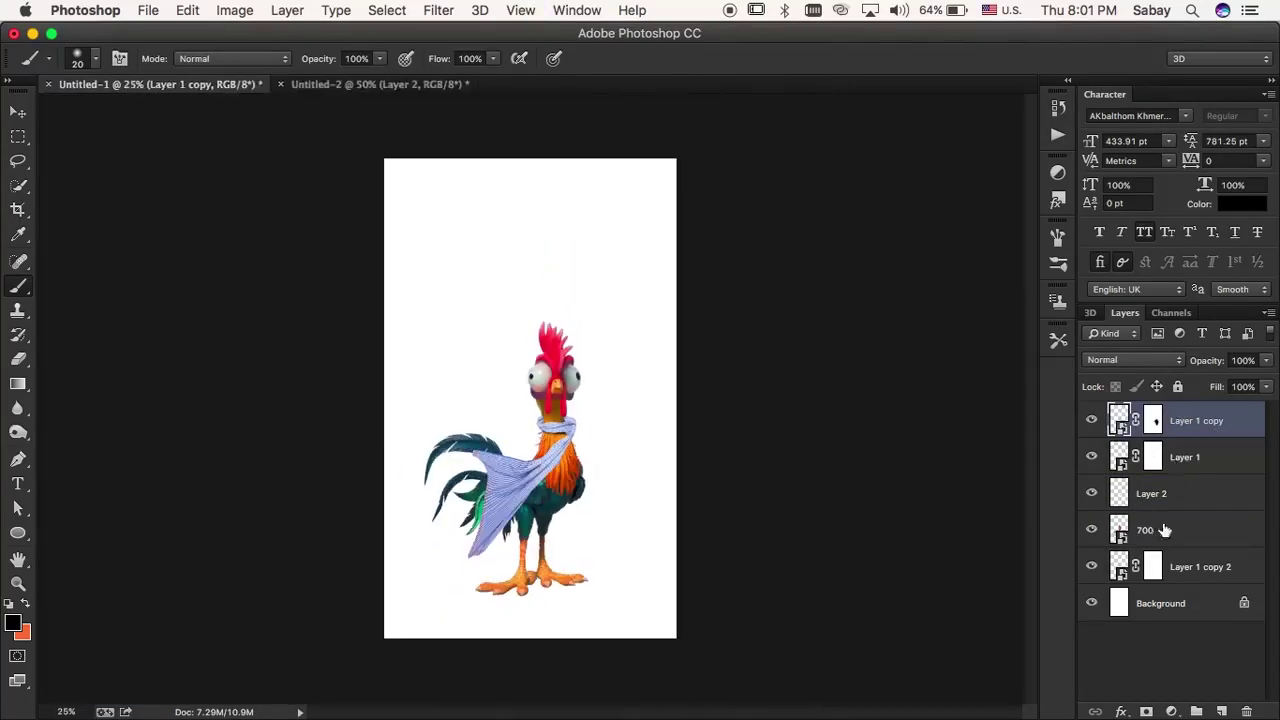
pyautogui.keyDown('shift'); pyautogui.click(1180, 566); pyautogui.keyUp('shift')
pyautogui.press('super+g')
# - Name the group 'rooster', then rotate, flip and shrink the placed rifle image
pyautogui.doubleClick(1165, 412)
pyautogui.write('rooster')
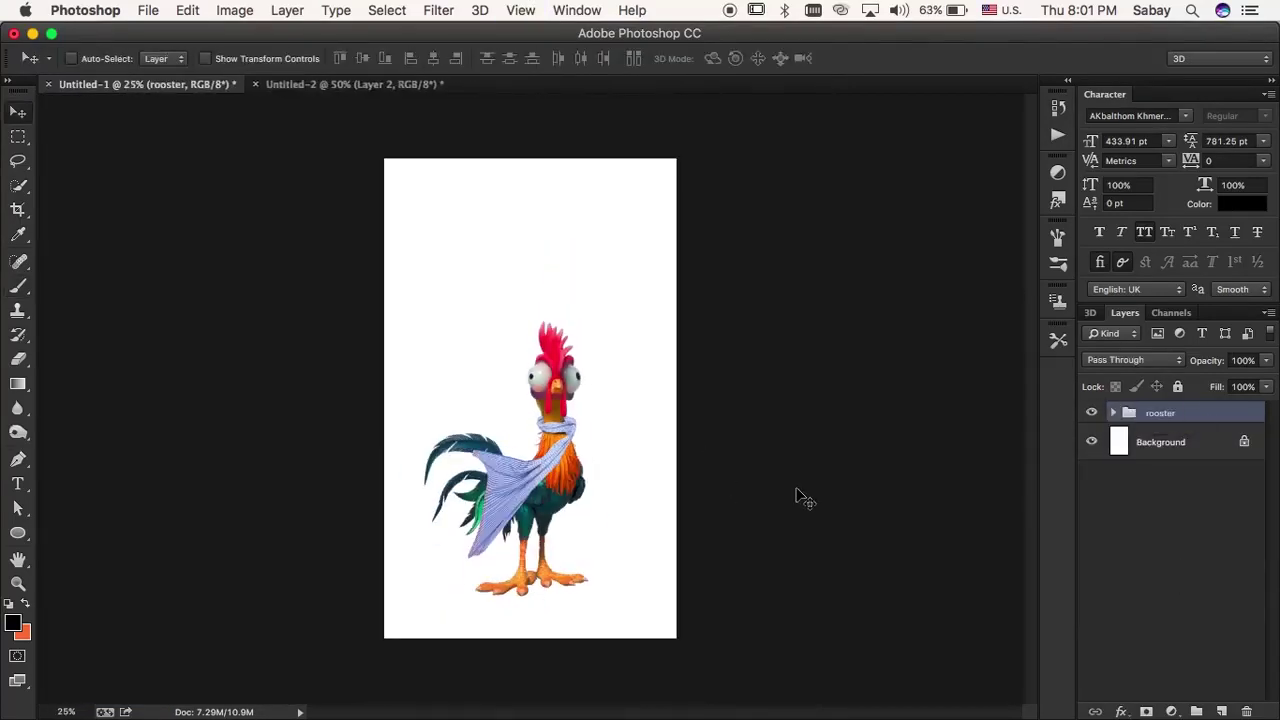
pyautogui.moveTo(729, 380); pyautogui.dragTo(629, 371)
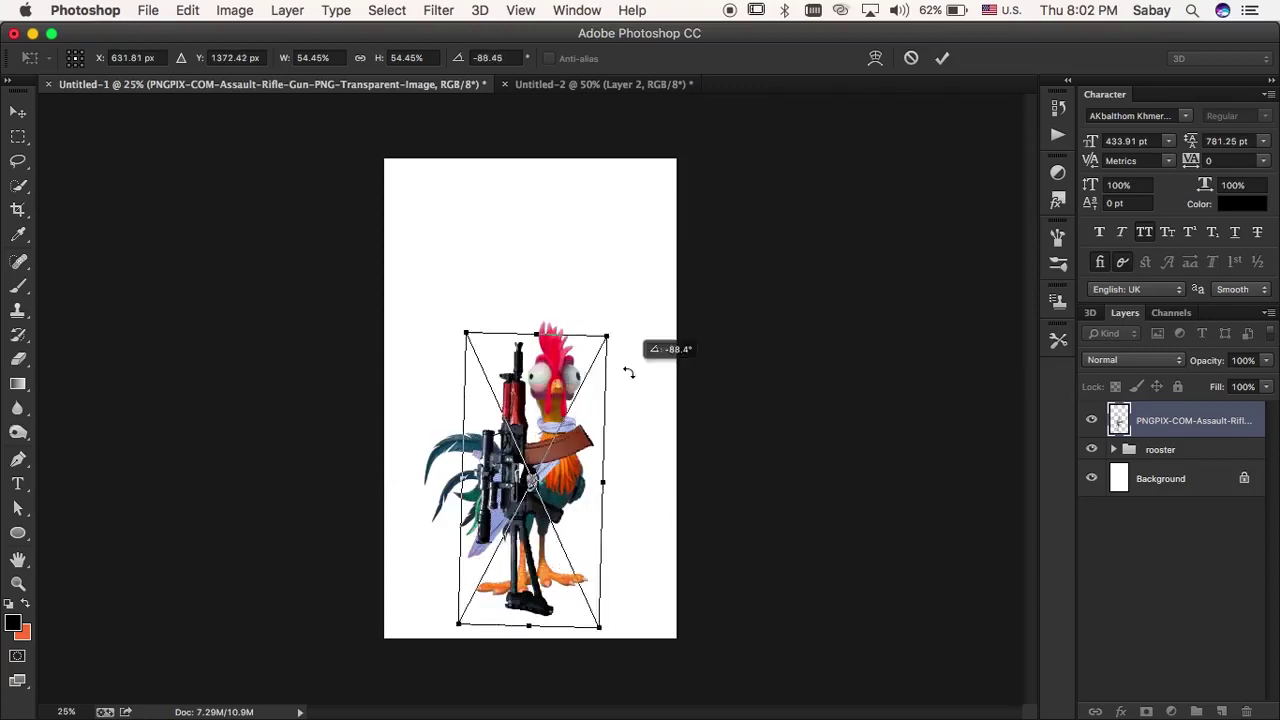
pyautogui.rightClick(560, 463)
pyautogui.click(612, 691)
pyautogui.moveTo(612, 560); pyautogui.dragTo(615, 468)
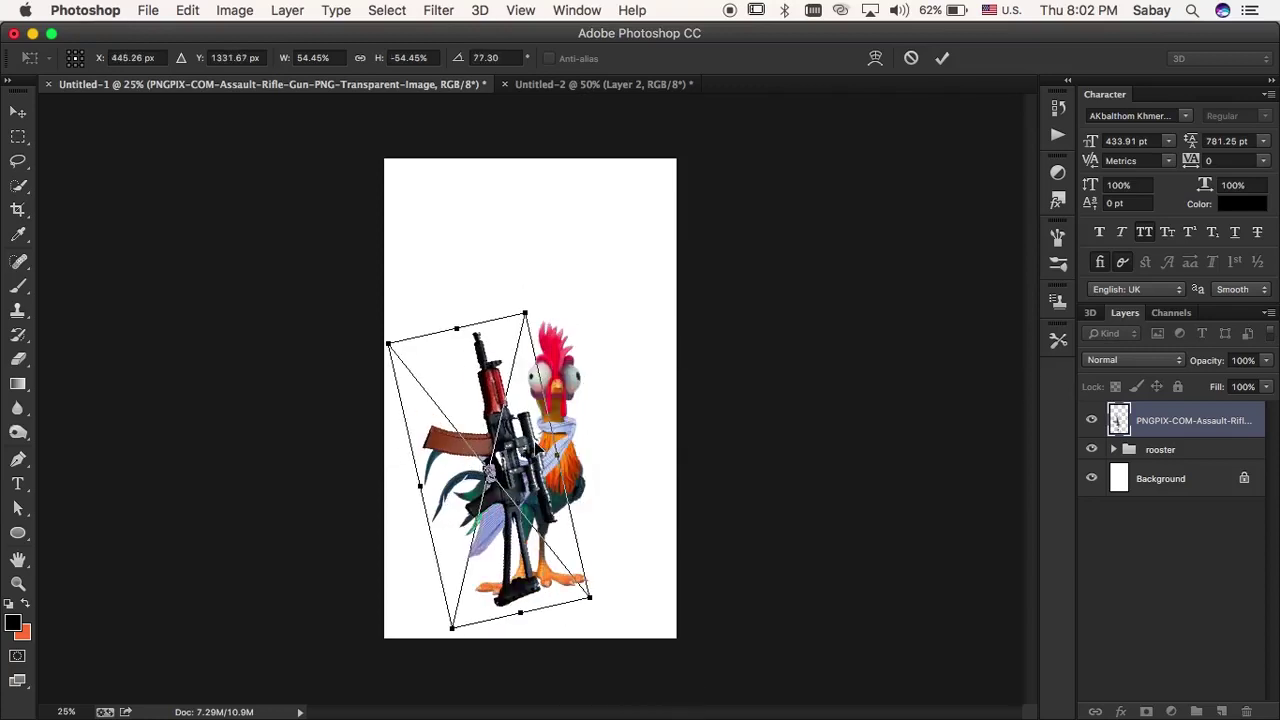
pyautogui.moveTo(523, 314); pyautogui.dragTo(519, 346)
pyautogui.press('Return')
# - Move the rifle into the rooster group behind the scarf and nudge it right
pyautogui.press('super+bracketleft')
pyautogui.press('super+bracketleft')
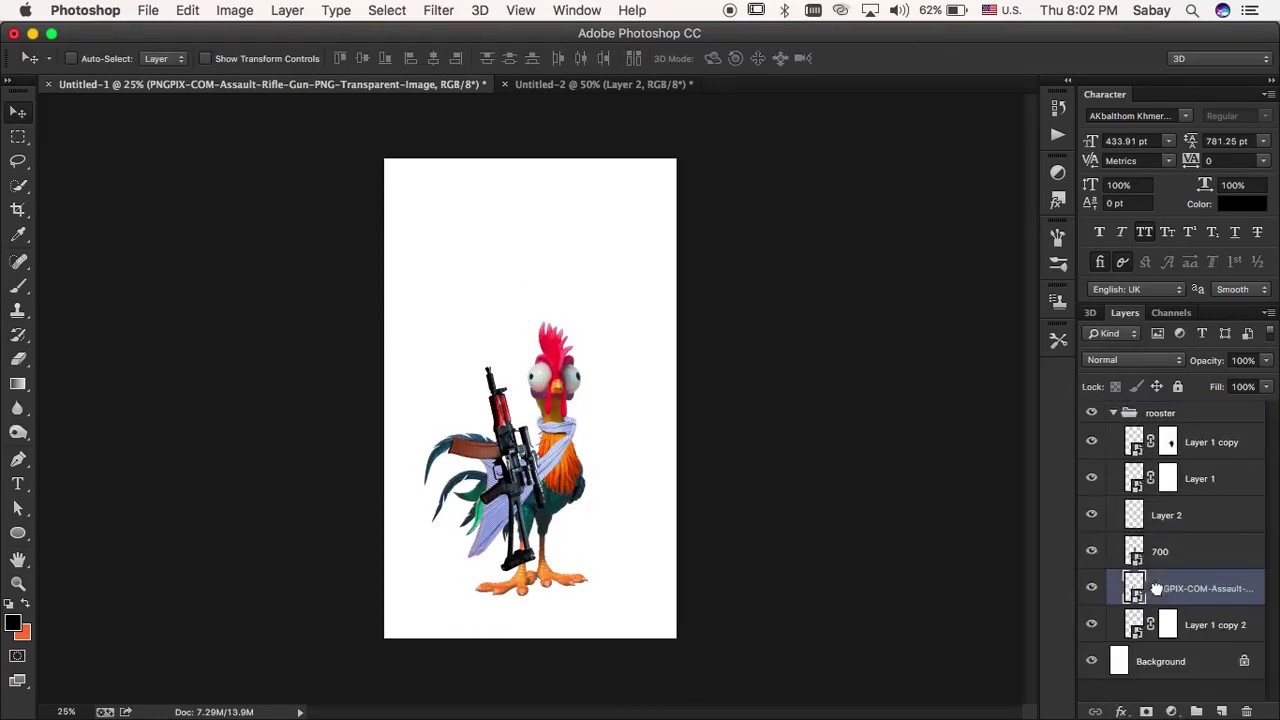
pyautogui.press('super+bracketleft')
pyautogui.press('super+bracketleft')
pyautogui.press('super+equal')
pyautogui.moveTo(594, 503); pyautogui.dragTo(624, 500)
pyautogui.press('super+equal')
pyautogui.press('super+equal')
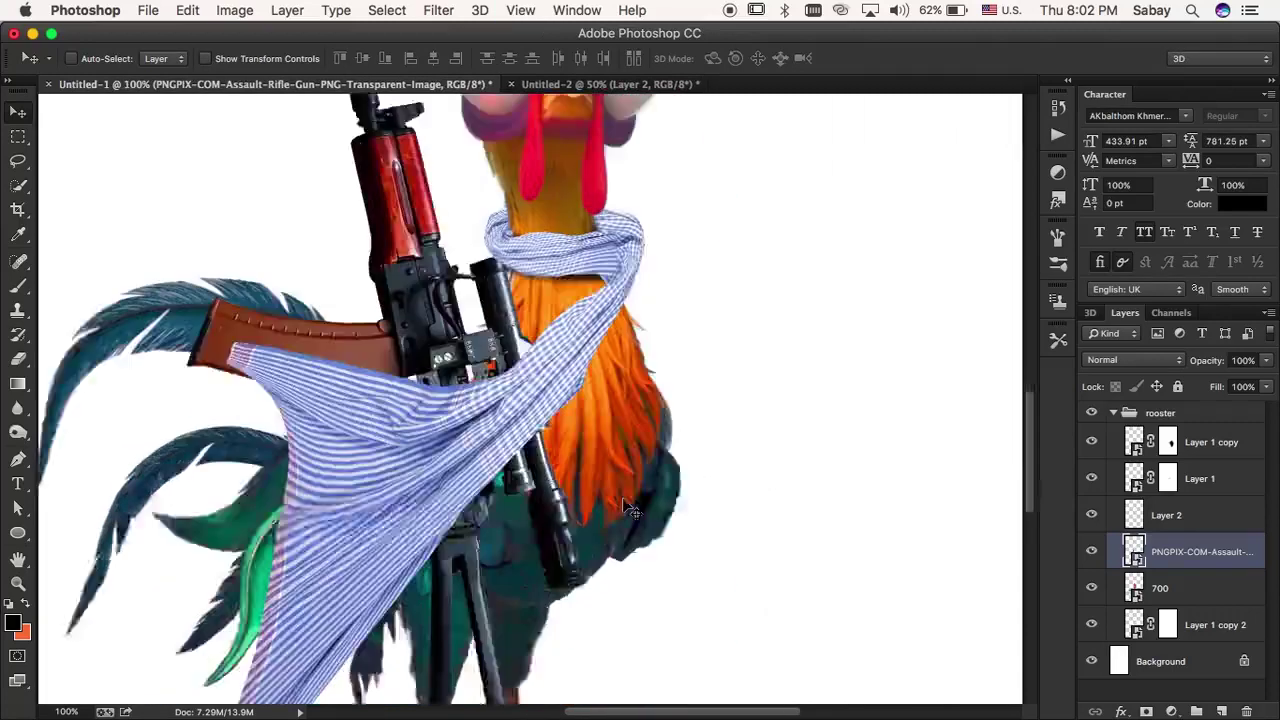
pyautogui.press('super+equal')
pyautogui.press('super+minus')
pyautogui.press('super+minus')
pyautogui.press('super+minus')
pyautogui.press('super+equal')
pyautogui.press('super+equal')
pyautogui.press('super+equal')
# - Draw a curved pen shape with no fill as the sling beneath the rifle
pyautogui.press('p')
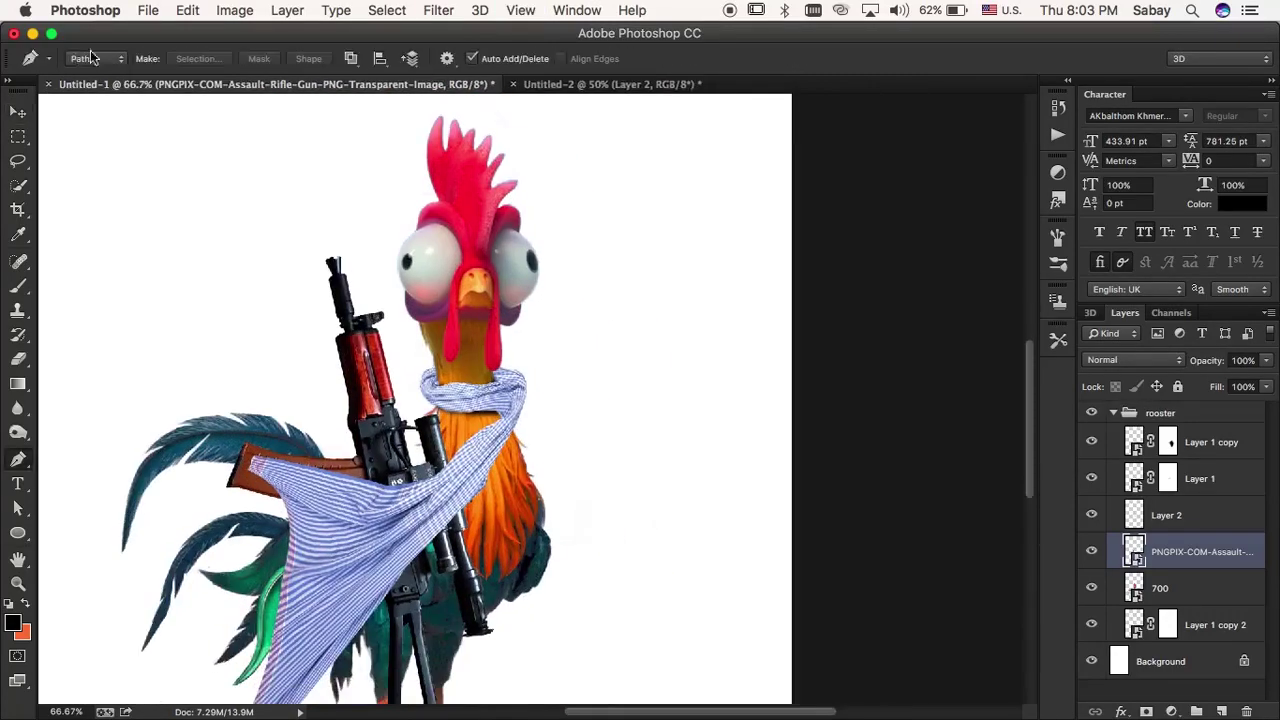
pyautogui.click(84, 58)
pyautogui.click(84, 42)
pyautogui.click(167, 58)
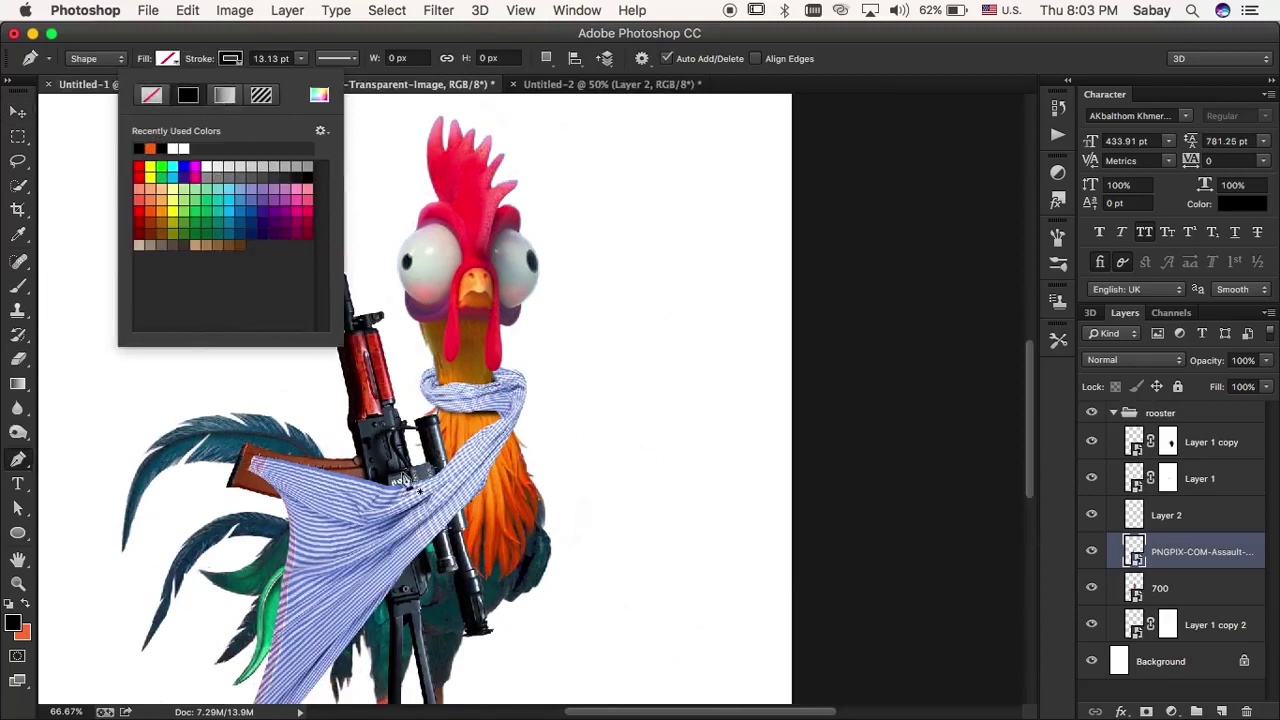
pyautogui.click(403, 480)
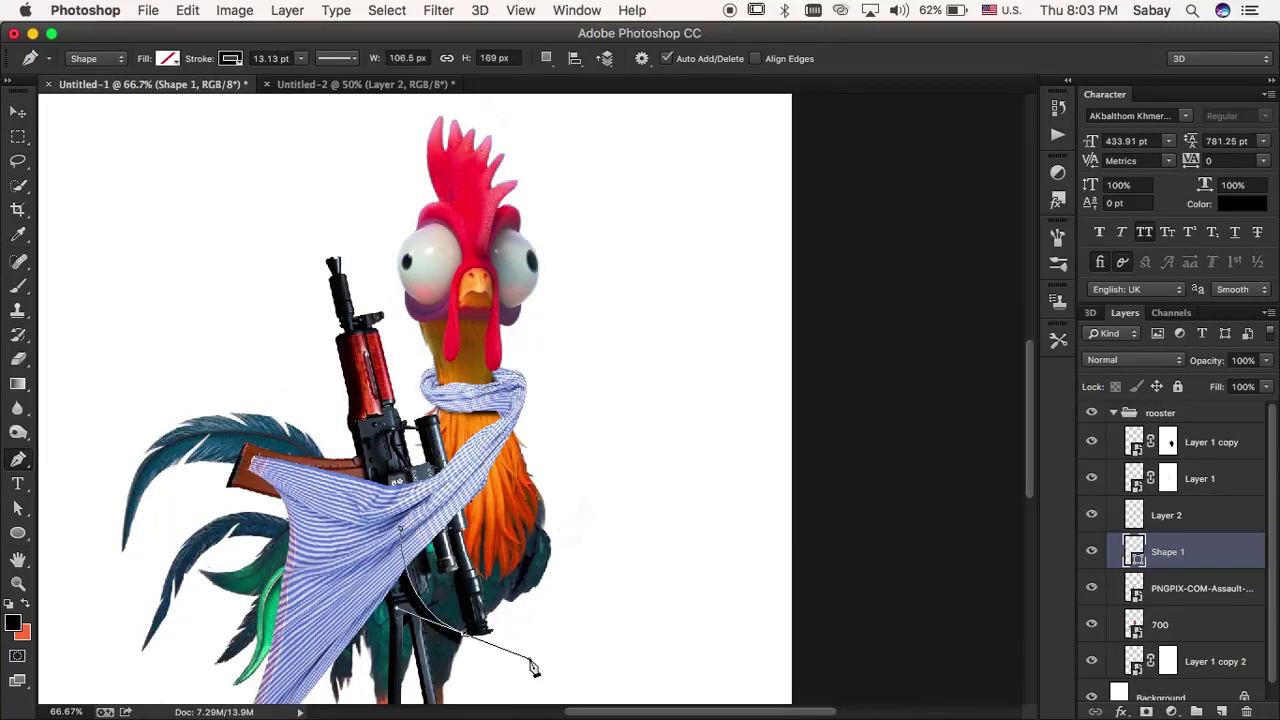
pyautogui.moveTo(533, 668); pyautogui.dragTo(543, 634)
# - Transform and refine the sling path, then add a layer mask to Shape 1
pyautogui.press('super+t')
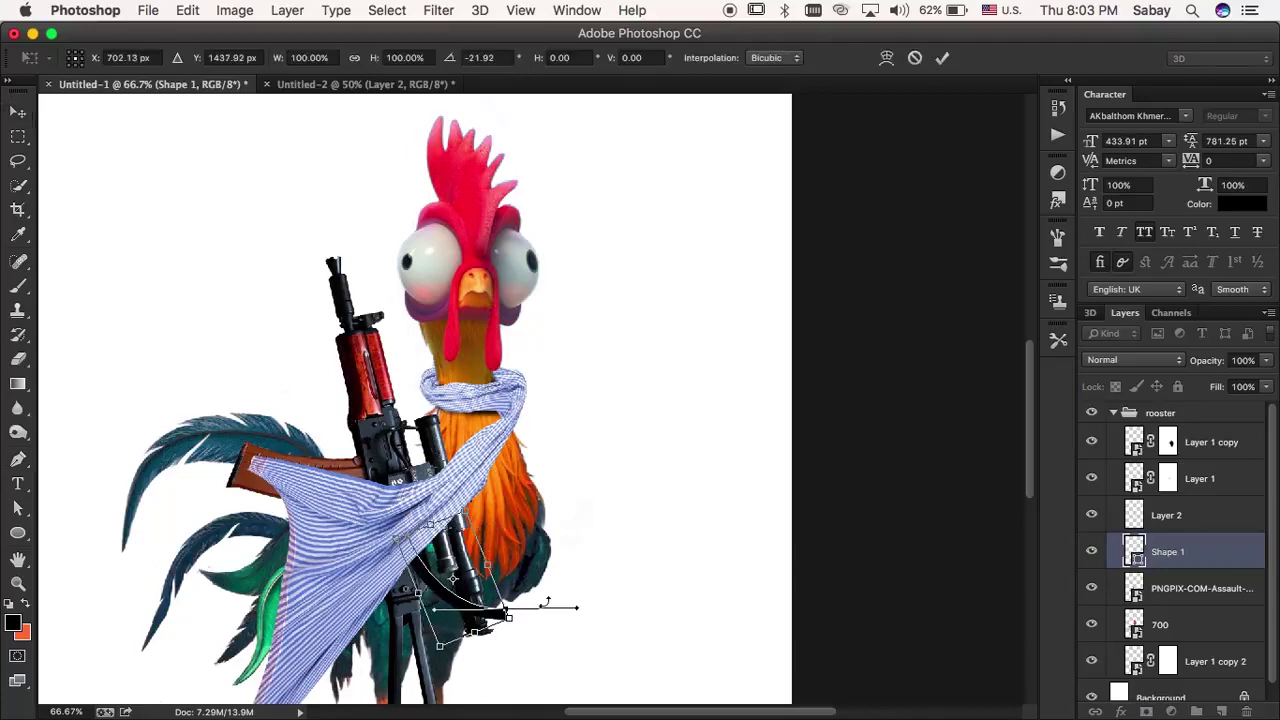
pyautogui.press('Return')
pyautogui.press('a')
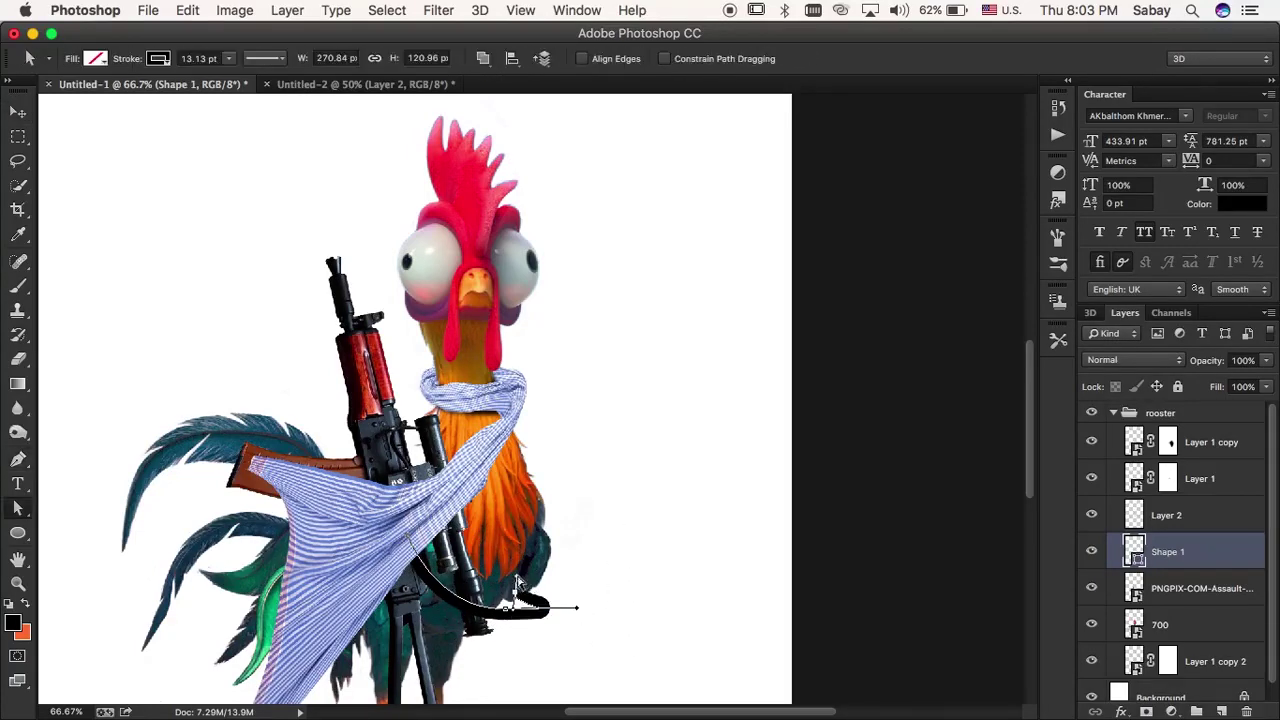
pyautogui.doubleClick(510, 602)
pyautogui.hotkey('ctrl', '+')
pyautogui.hotkey('ctrl', '+')
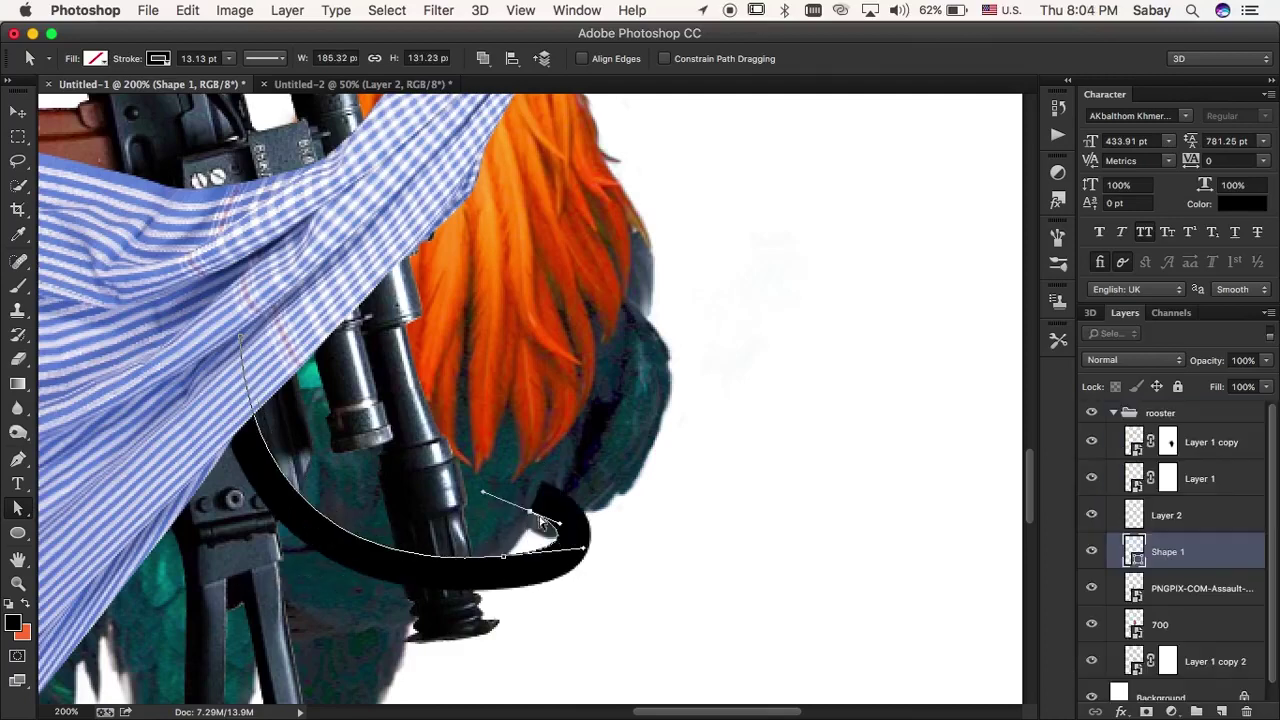
pyautogui.click(1147, 712)
# - Swap colours and enable Pattern Overlay in Shape 1's Layer Style
pyautogui.press('b')
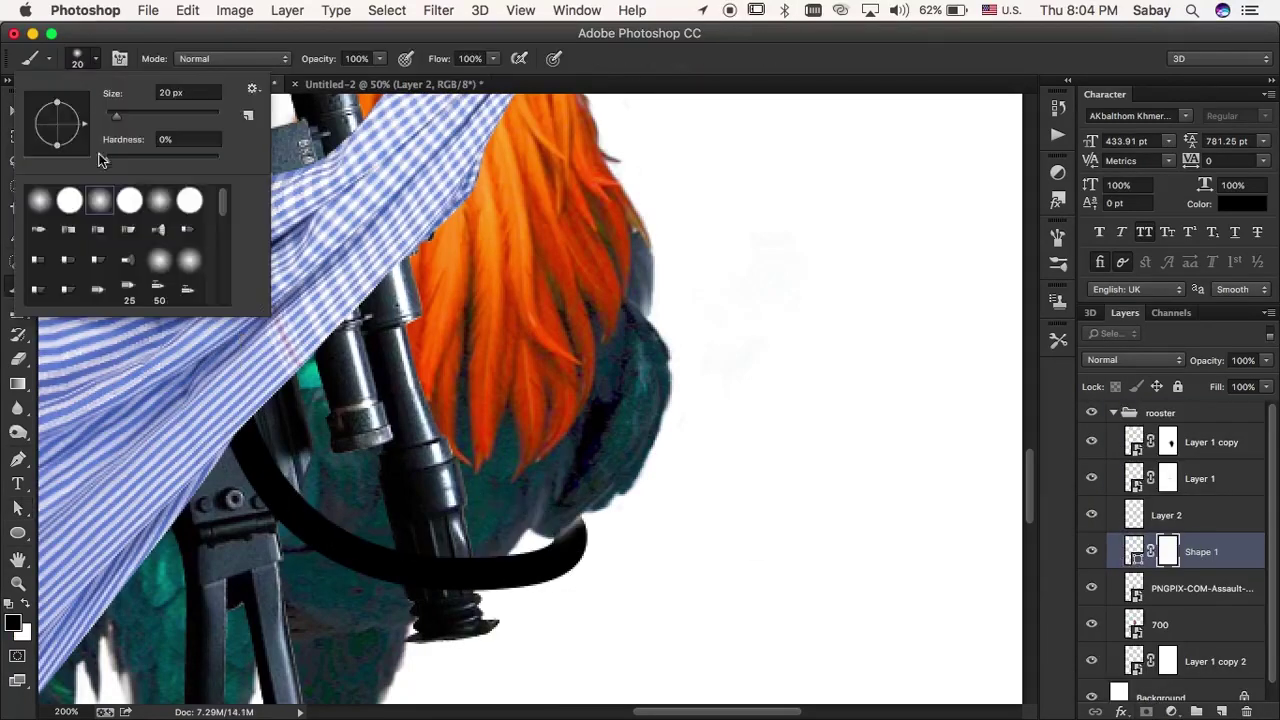
pyautogui.press('x')
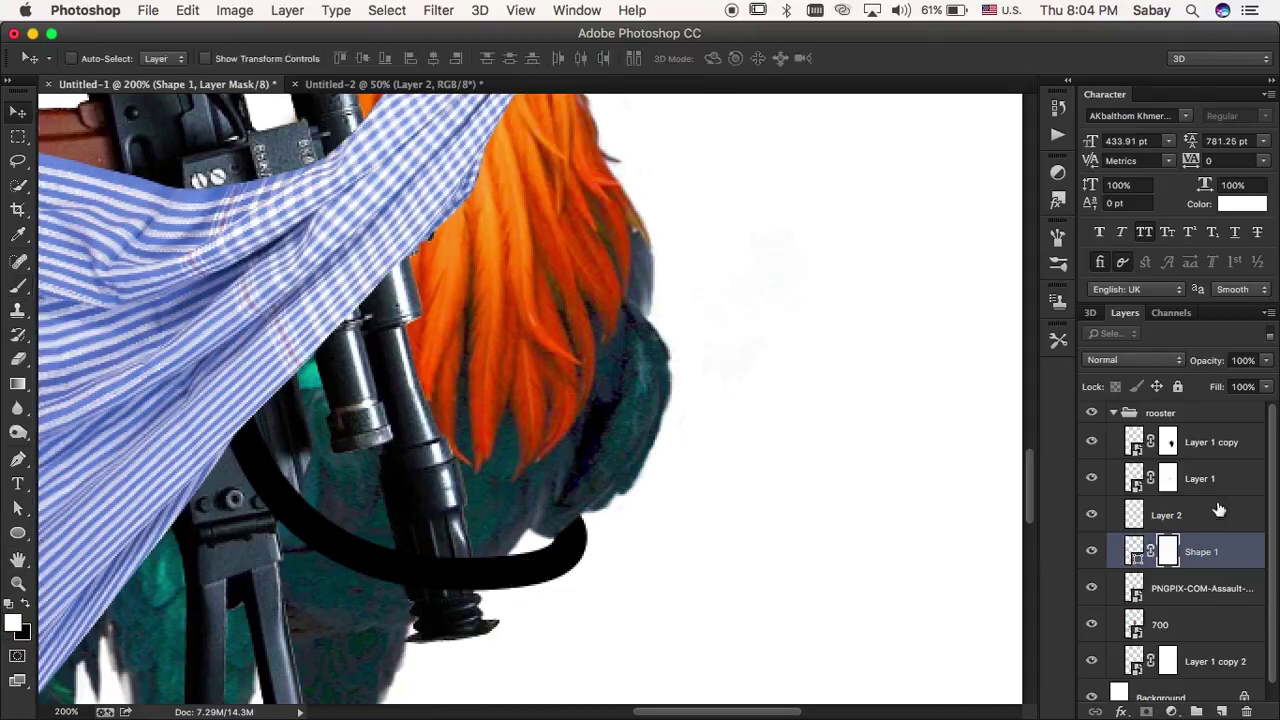
pyautogui.doubleClick(1235, 551)
pyautogui.click(759, 344)
pyautogui.click(750, 385)
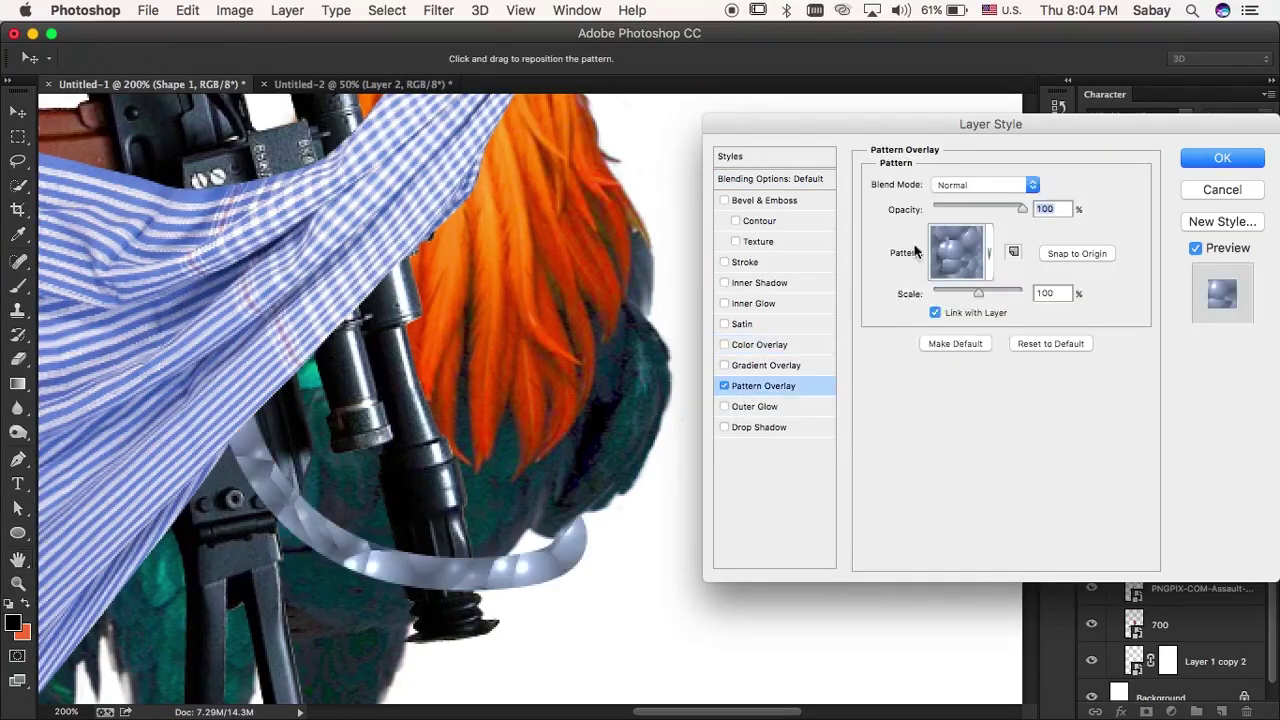
pyautogui.click(958, 252)
# - Try several patterns and apply a dark textured pattern to the sling
pyautogui.click(866, 372)
pyautogui.click(1018, 337)
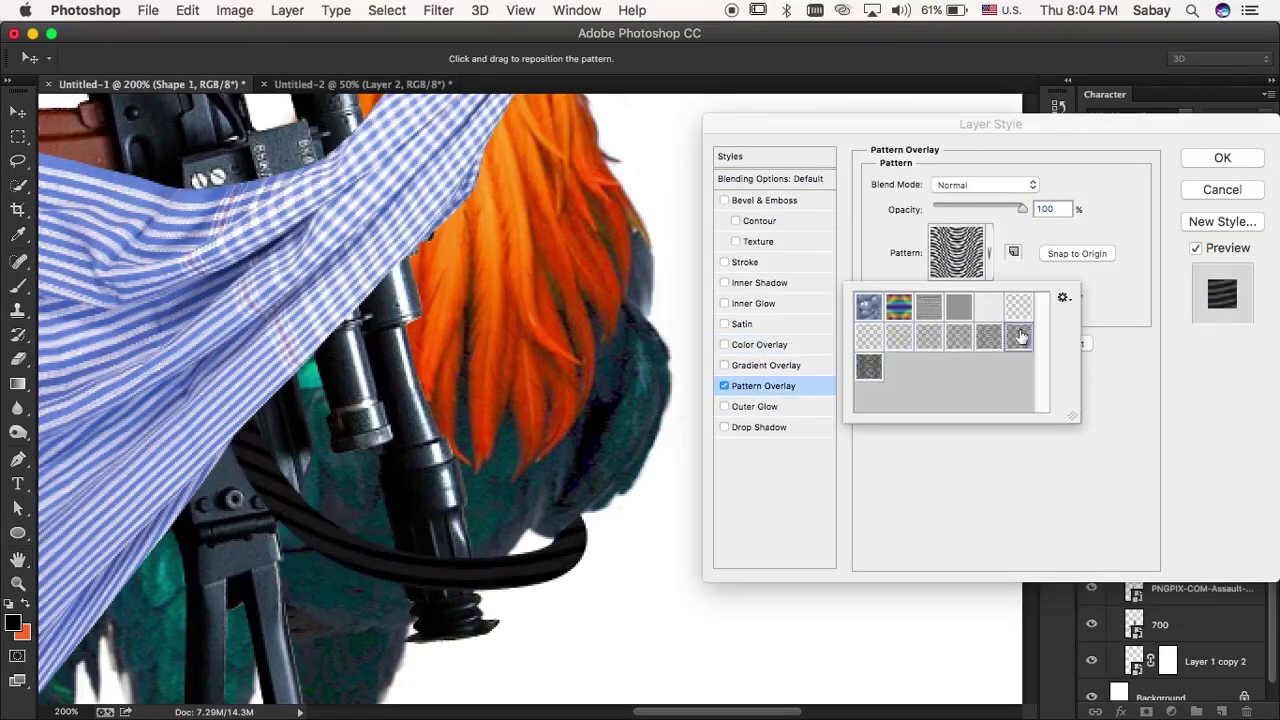
pyautogui.click(898, 306)
pyautogui.click(988, 340)
pyautogui.click(1018, 306)
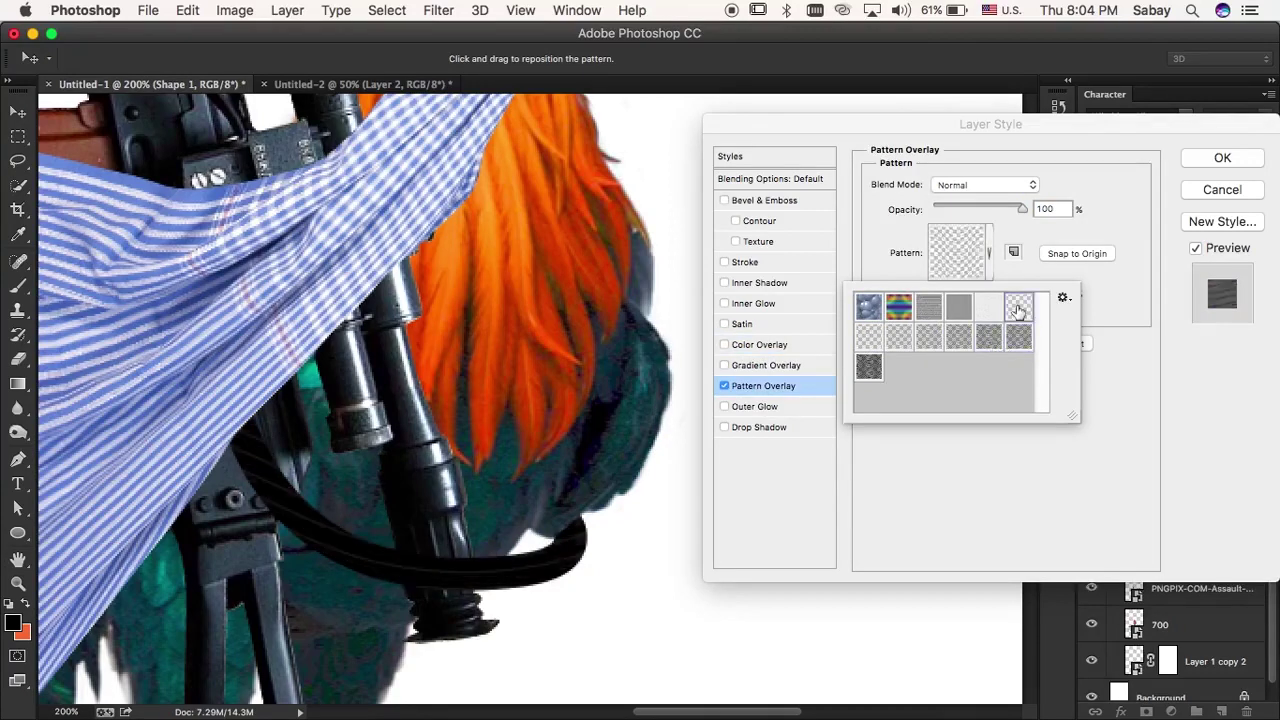
pyautogui.press('Return')
pyautogui.press('Return')
pyautogui.scroll(-4, 650, 448)
# - Create a new shading layer and set up an enlarged soft brush
pyautogui.scroll(2, 650, 448)
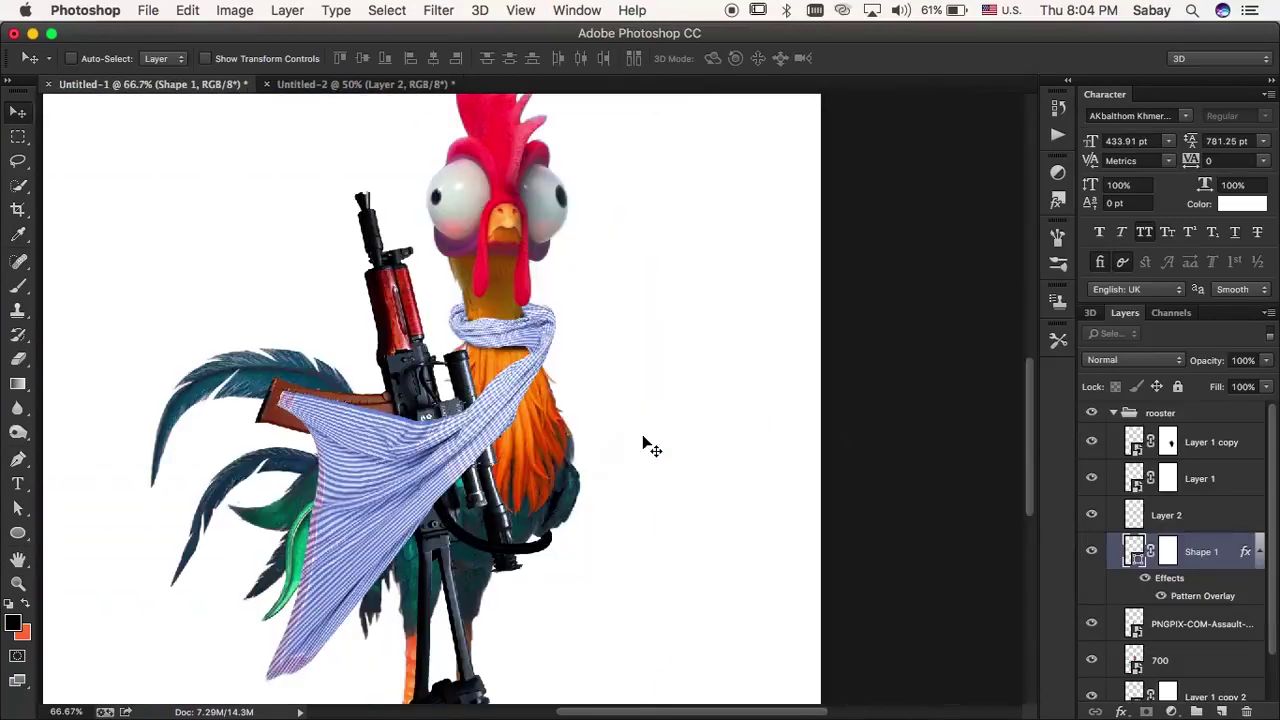
pyautogui.press('p')
pyautogui.press('v')
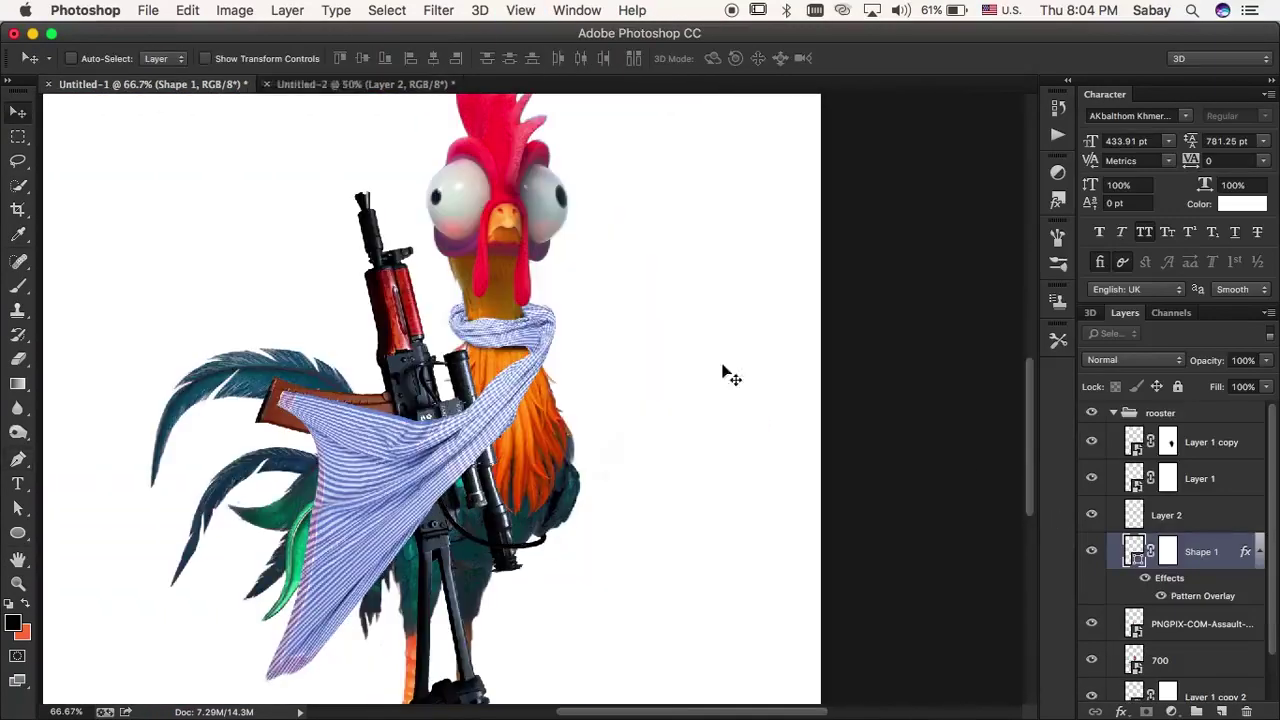
pyautogui.scroll(-3, 797, 443)
pyautogui.scroll(1, 797, 443)
pyautogui.hotkey('ctrl', 'shift', 'alt', 'n')
pyautogui.press('b')
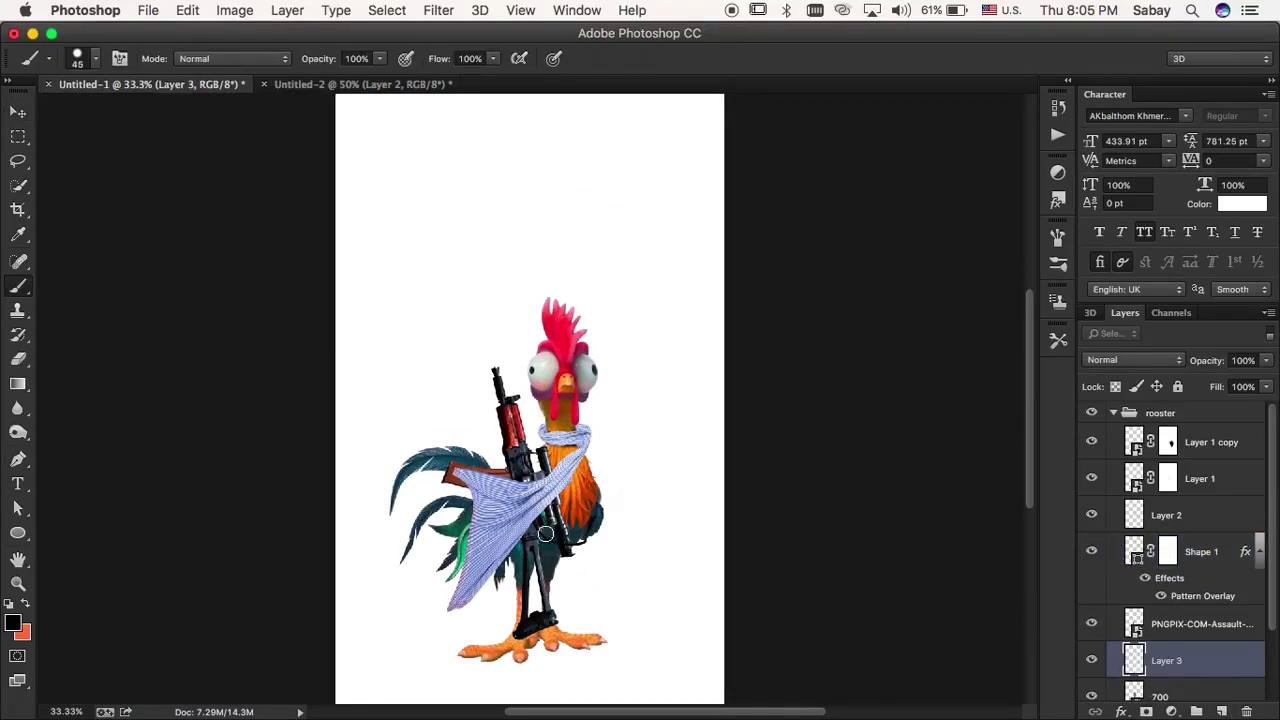
pyautogui.press(']')
pyautogui.press(']')
pyautogui.press(']')
pyautogui.rightClick(86, 120)
pyautogui.click(528, 497)
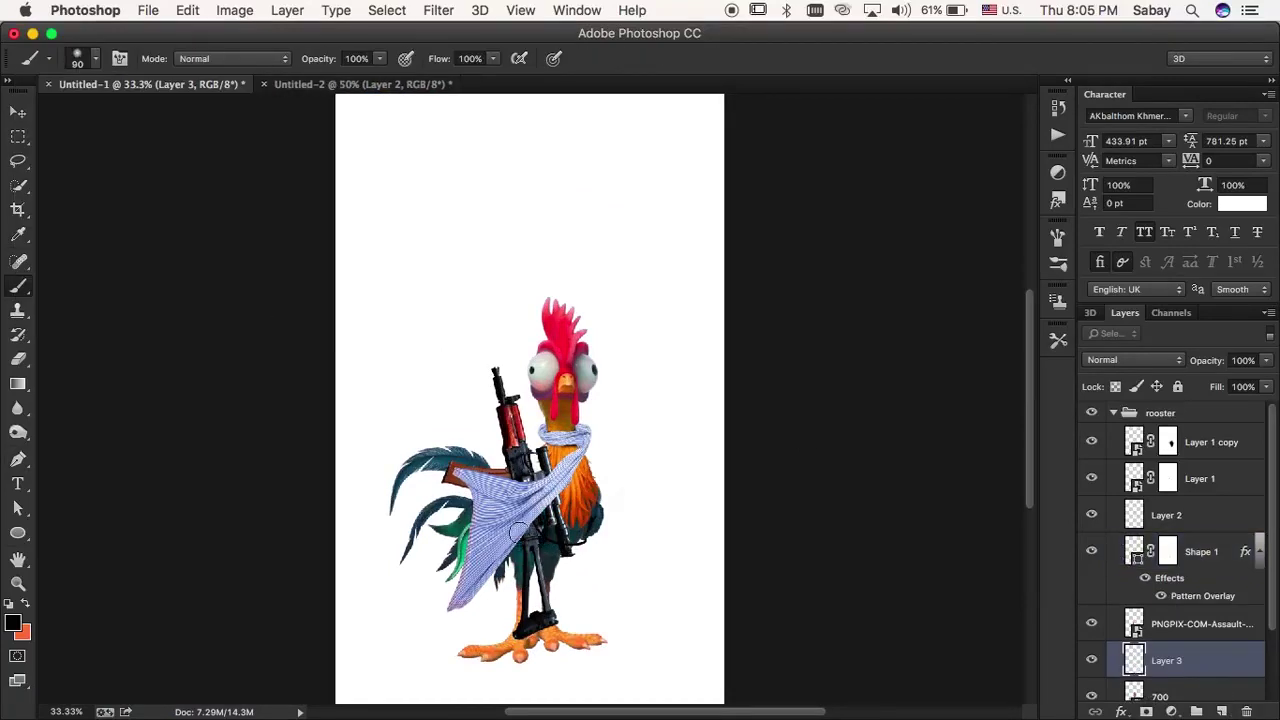
# - Set the shading layer to Multiply, adjust its opacity, and add Levels to the rifle
pyautogui.click(1136, 360)
pyautogui.click(1136, 420)
pyautogui.click(1266, 360)
pyautogui.click(1200, 623)
pyautogui.press('v')
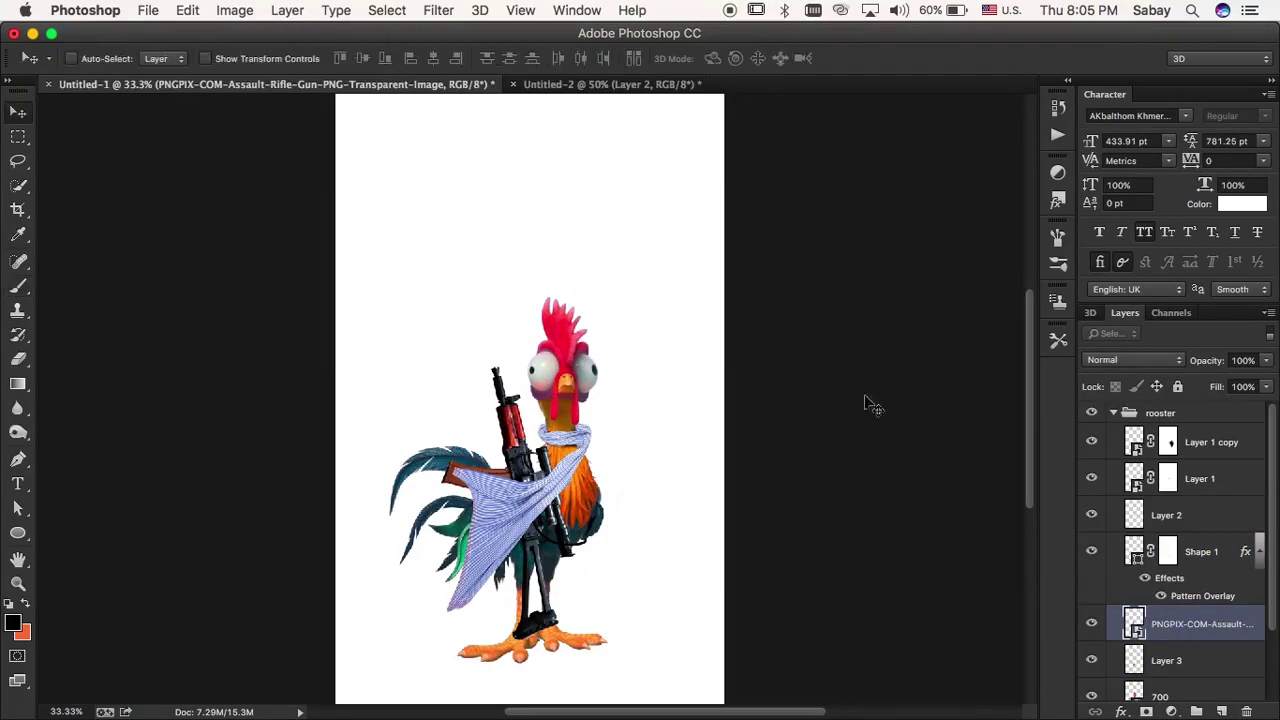
pyautogui.click(1171, 711)
pyautogui.click(1170, 489)
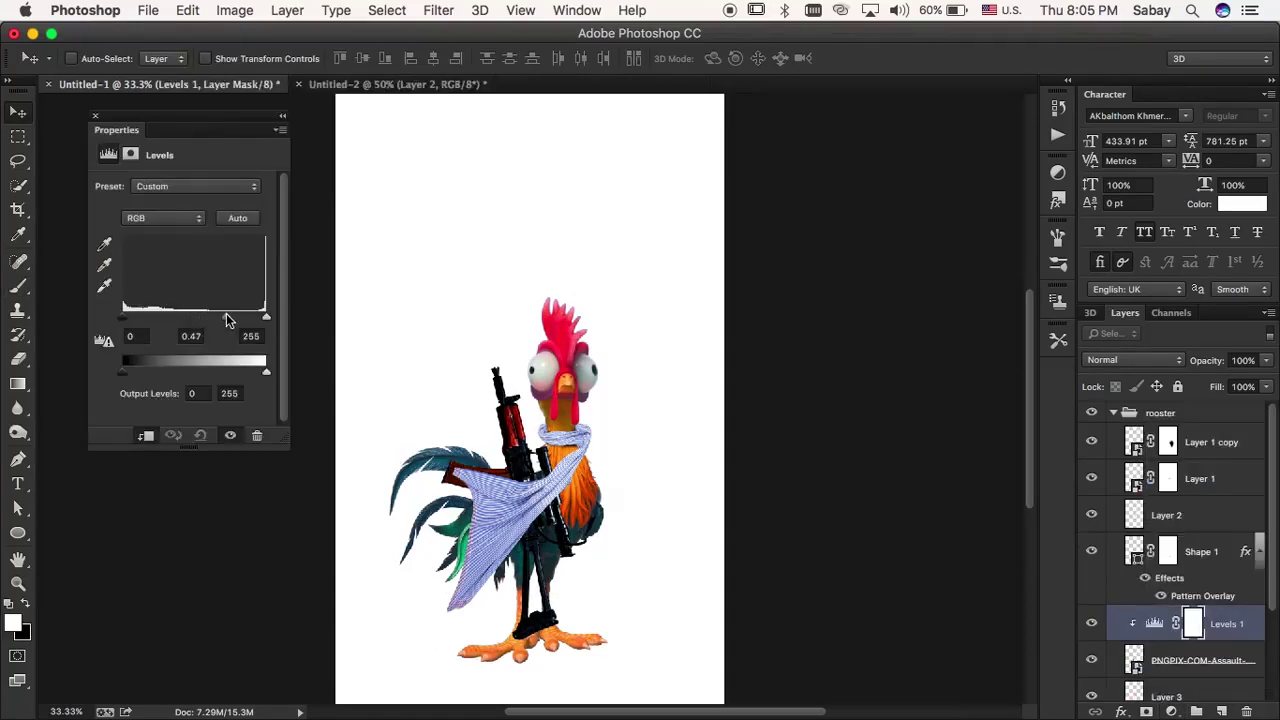
# - Paint the Levels mask, collapse the rooster group, and fit the image in view
pyautogui.press('b')
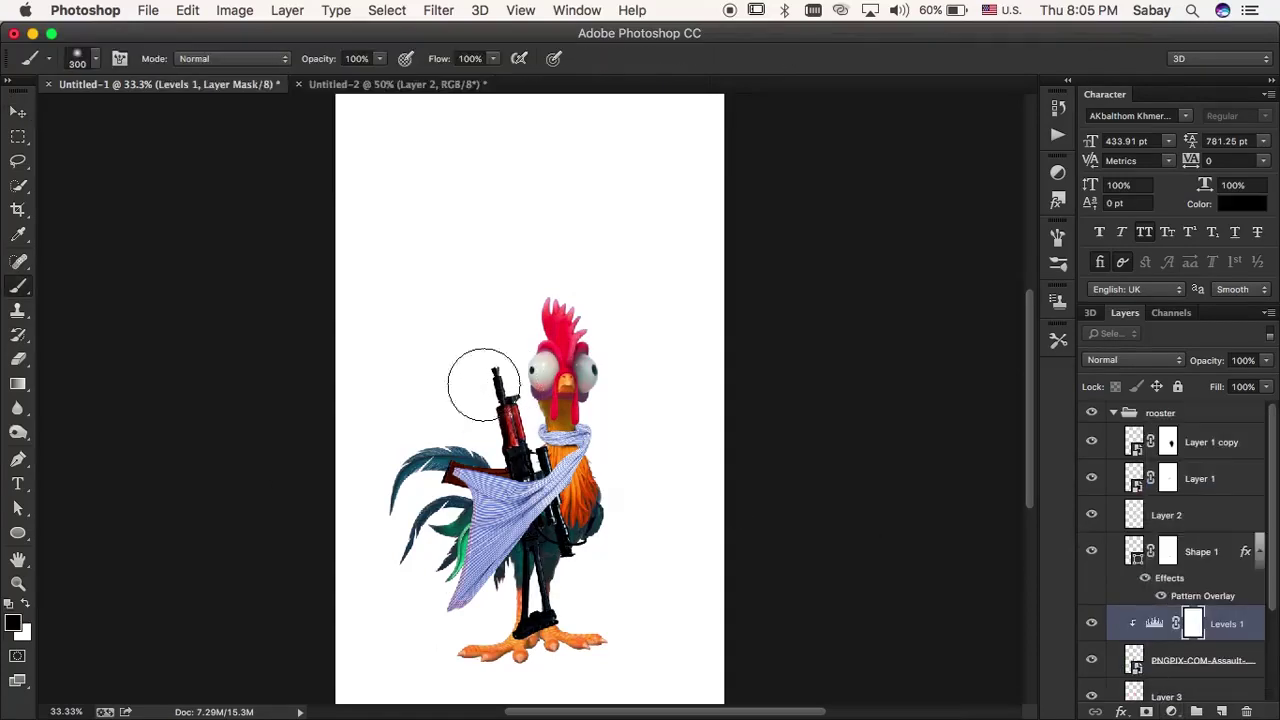
pyautogui.press('v')
pyautogui.click(1113, 412)
pyautogui.hotkey('ctrl', '-')
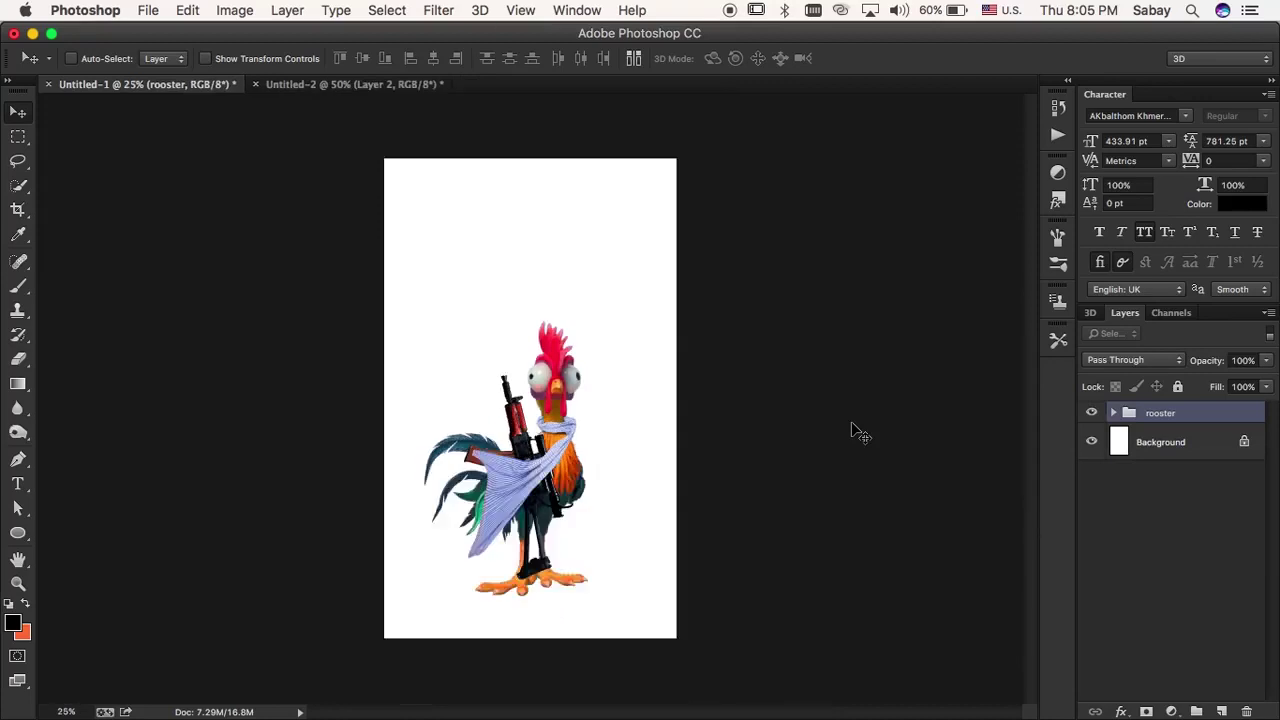
pyautogui.hotkey('ctrl', '0')
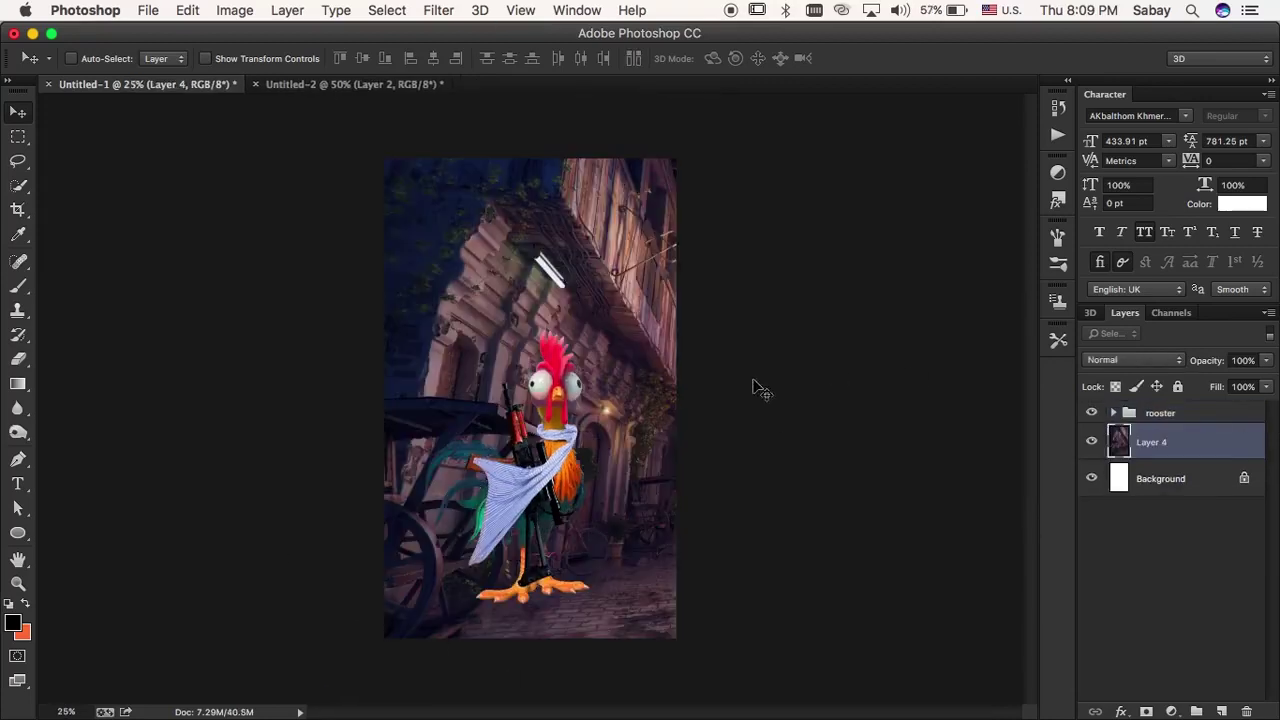
# - Convert the street photo layer to a Smart Object and resize it behind the rooster
pyautogui.rightClick(1220, 448)
pyautogui.click(990, 140)
pyautogui.hotkey('ctrl', 't')
pyautogui.hotkey('ctrl', '-')
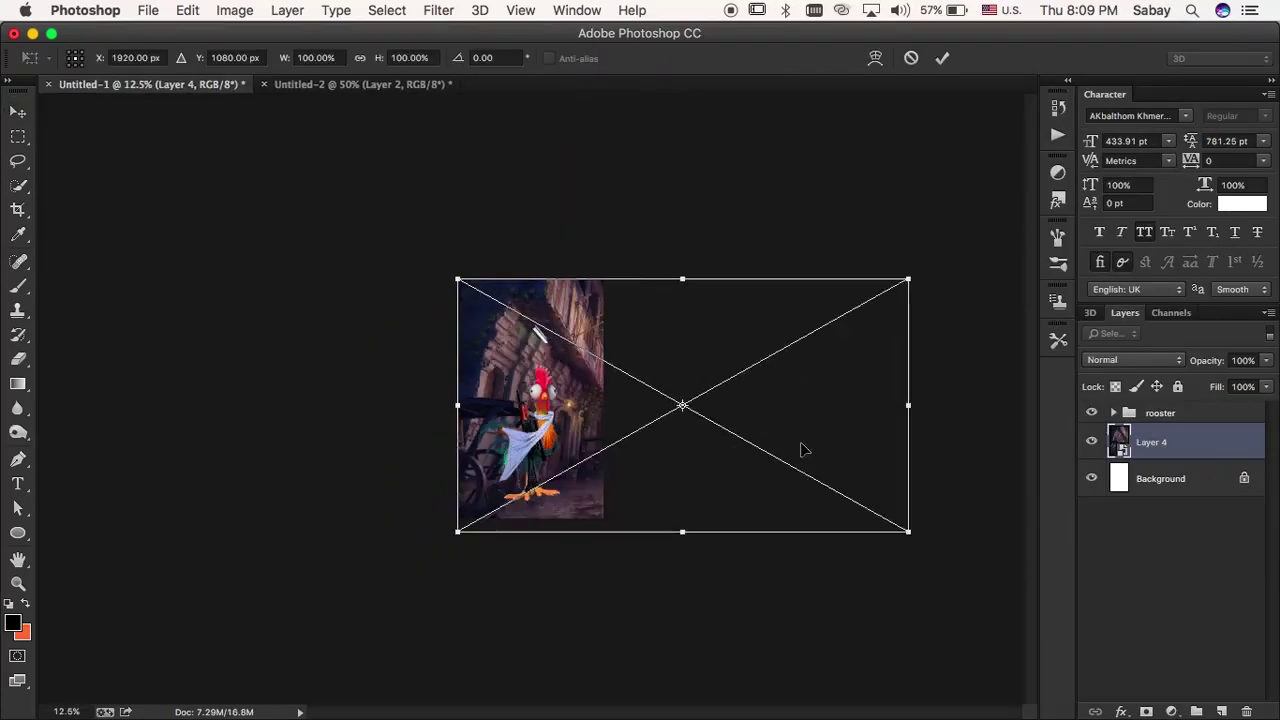
pyautogui.moveTo(909, 531); pyautogui.dragTo(760, 472)
pyautogui.moveTo(702, 403); pyautogui.dragTo(629, 443)
pyautogui.moveTo(686, 317); pyautogui.dragTo(729, 289)
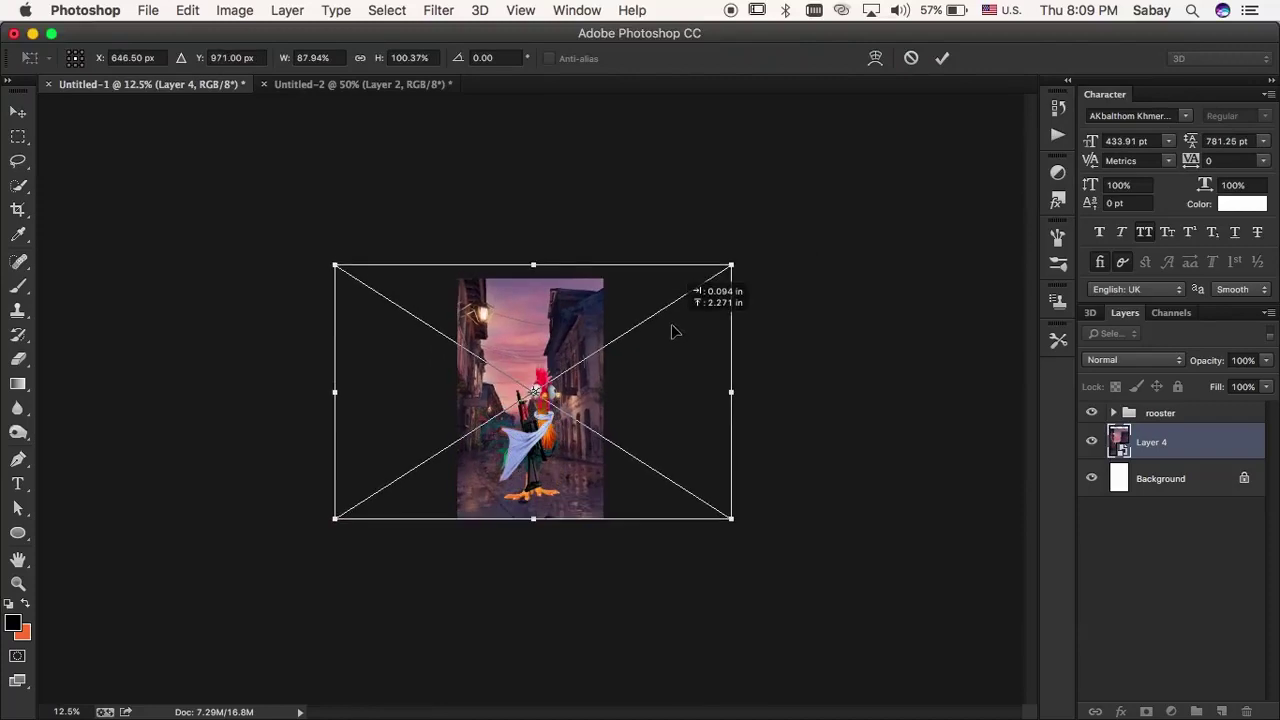
pyautogui.moveTo(532, 266); pyautogui.dragTo(532, 237)
pyautogui.press('Return')
# - Crop the canvas wider and taller, then stretch the street photo to fill it
pyautogui.press('c')
pyautogui.moveTo(603, 400); pyautogui.dragTo(657, 400)
pyautogui.moveTo(457, 400); pyautogui.dragTo(391, 400)
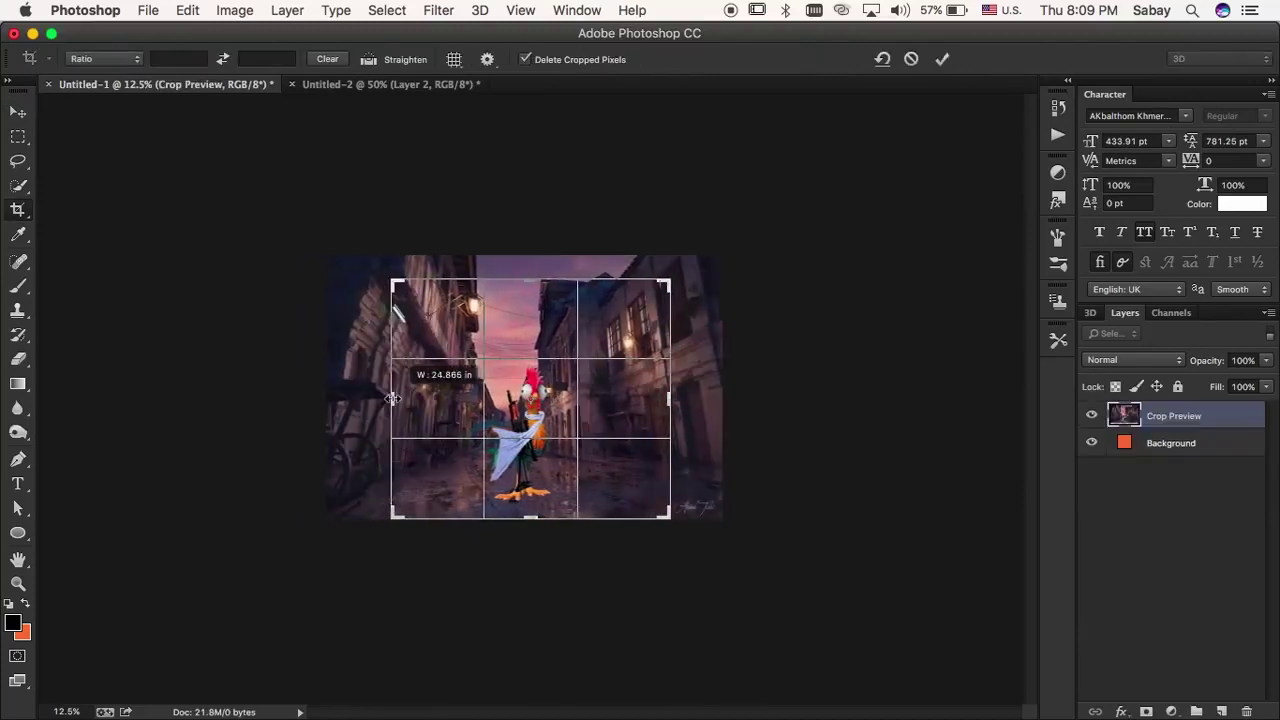
pyautogui.moveTo(530, 280); pyautogui.dragTo(530, 231)
pyautogui.press('Return')
pyautogui.hotkey('ctrl', 't')
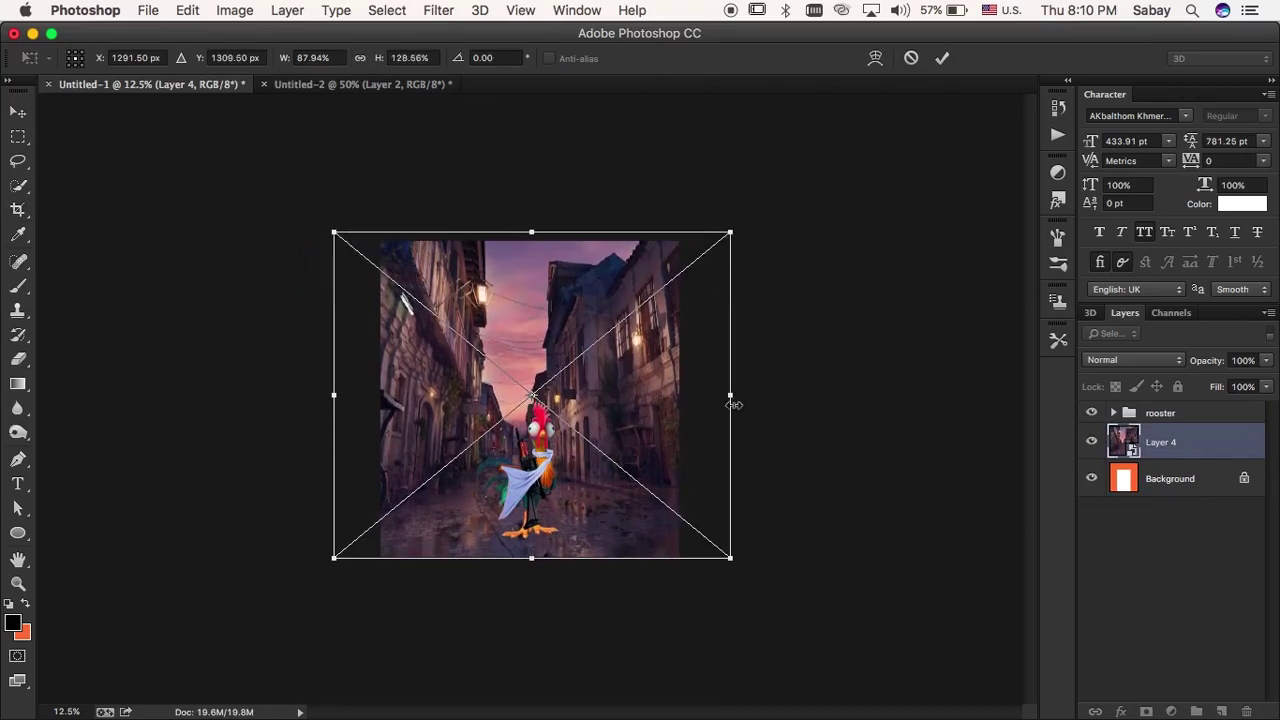
pyautogui.moveTo(733, 404); pyautogui.dragTo(748, 398)
pyautogui.press('Return')
pyautogui.hotkey('ctrl', '+')
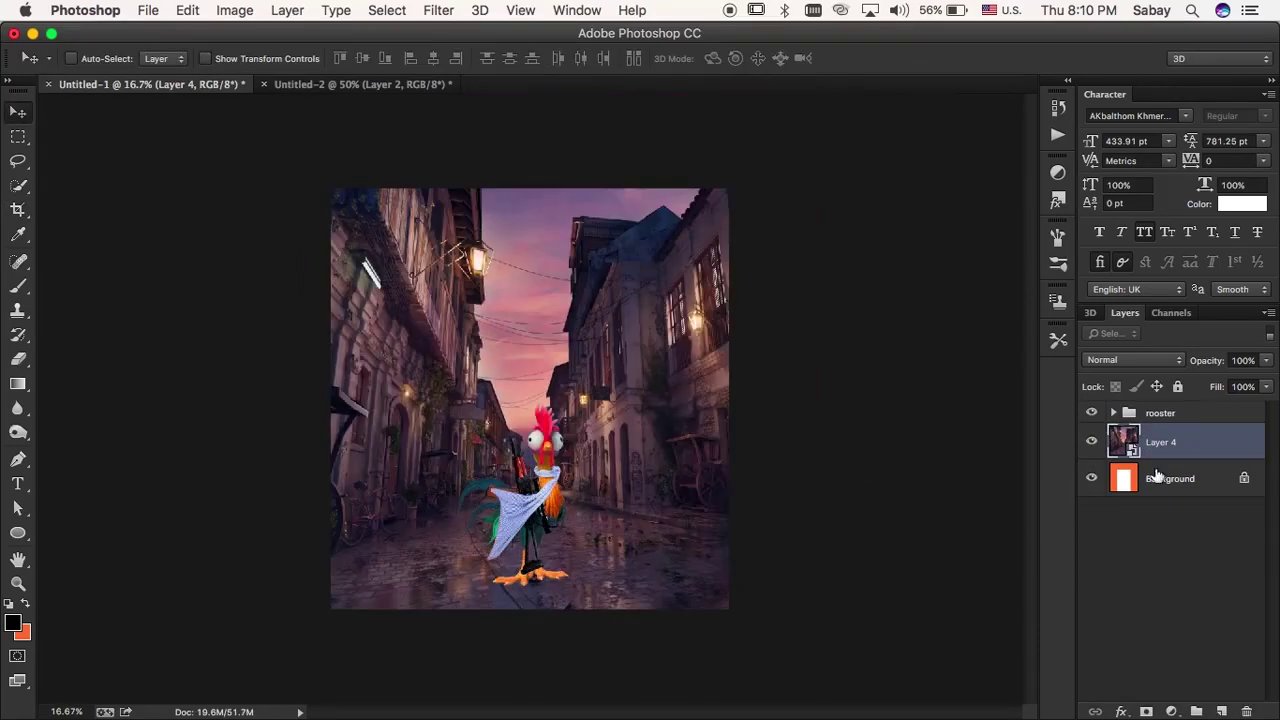
# - Duplicate the street photo layer and apply a Box Blur to the copy
pyautogui.hotkey('ctrl', 'j')
pyautogui.click(438, 10)
pyautogui.click(700, 331)
pyautogui.hotkey('ctrl', 'z')
pyautogui.click(438, 10)
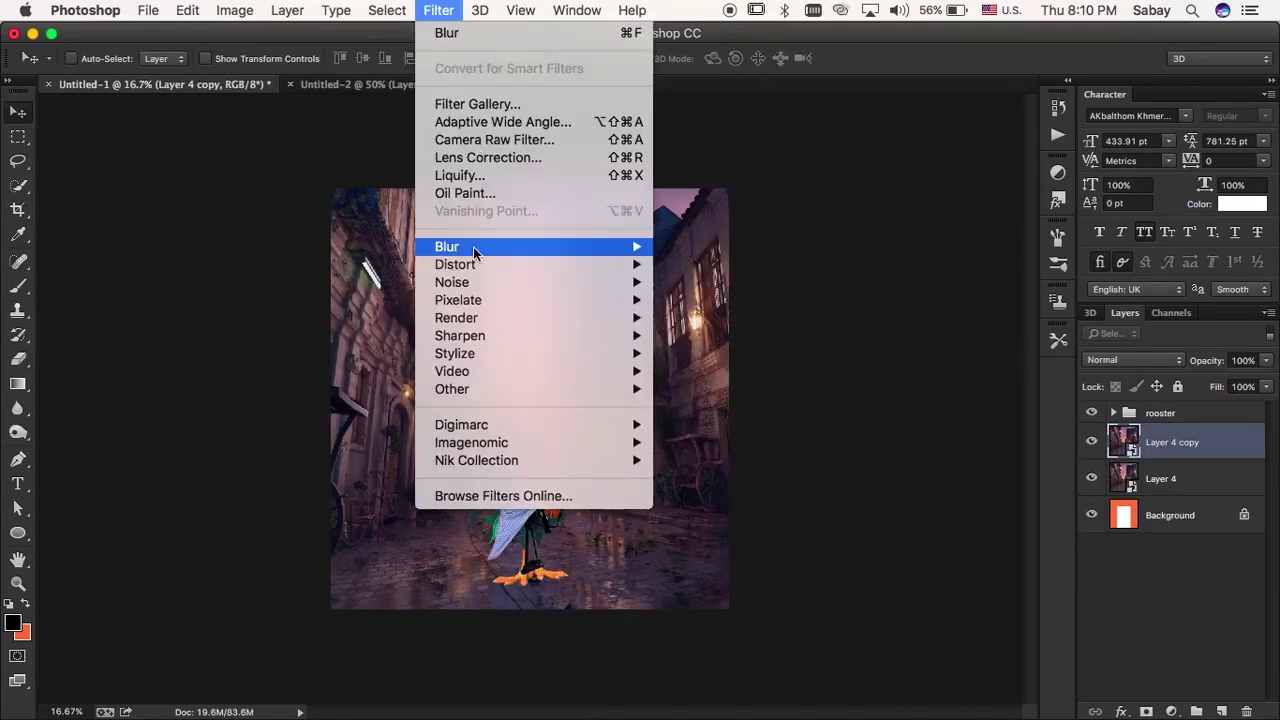
pyautogui.click(700, 301)
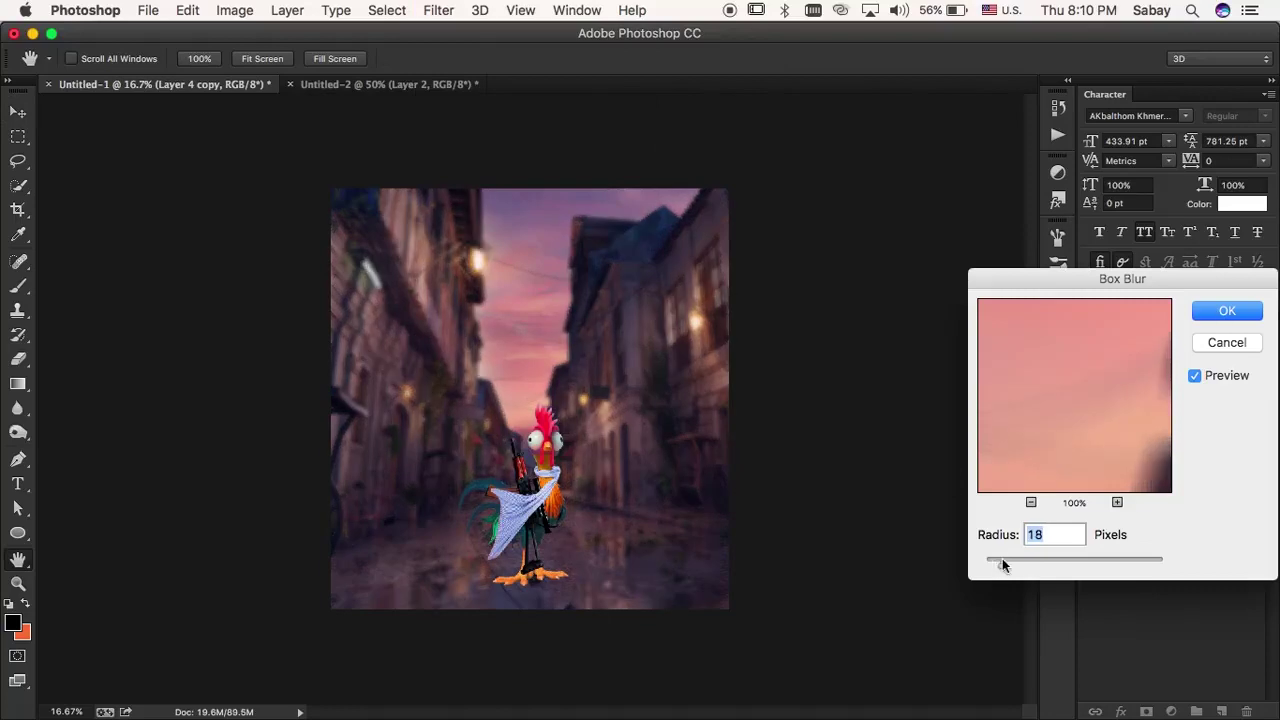
pyautogui.click(1206, 317)
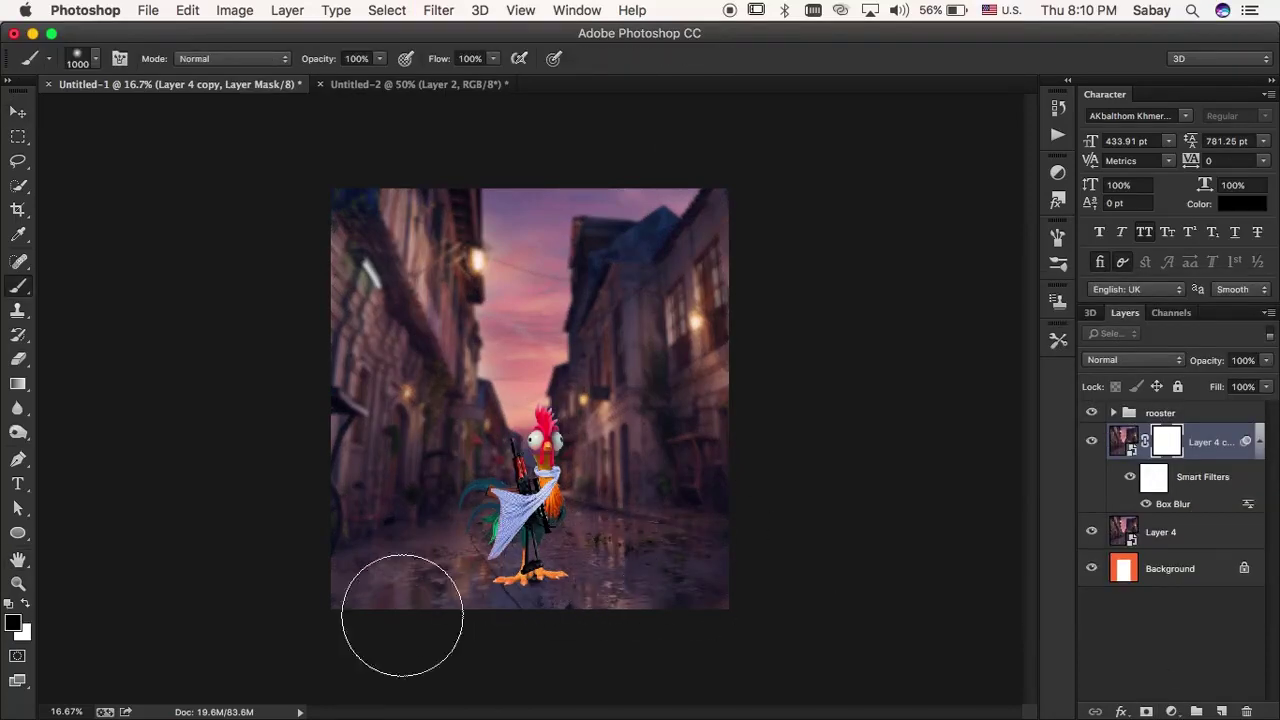
# - Start narrowing the canvas crop from the left side
pyautogui.press('v')
pyautogui.press('c')
pyautogui.moveTo(334, 398); pyautogui.dragTo(386, 403)
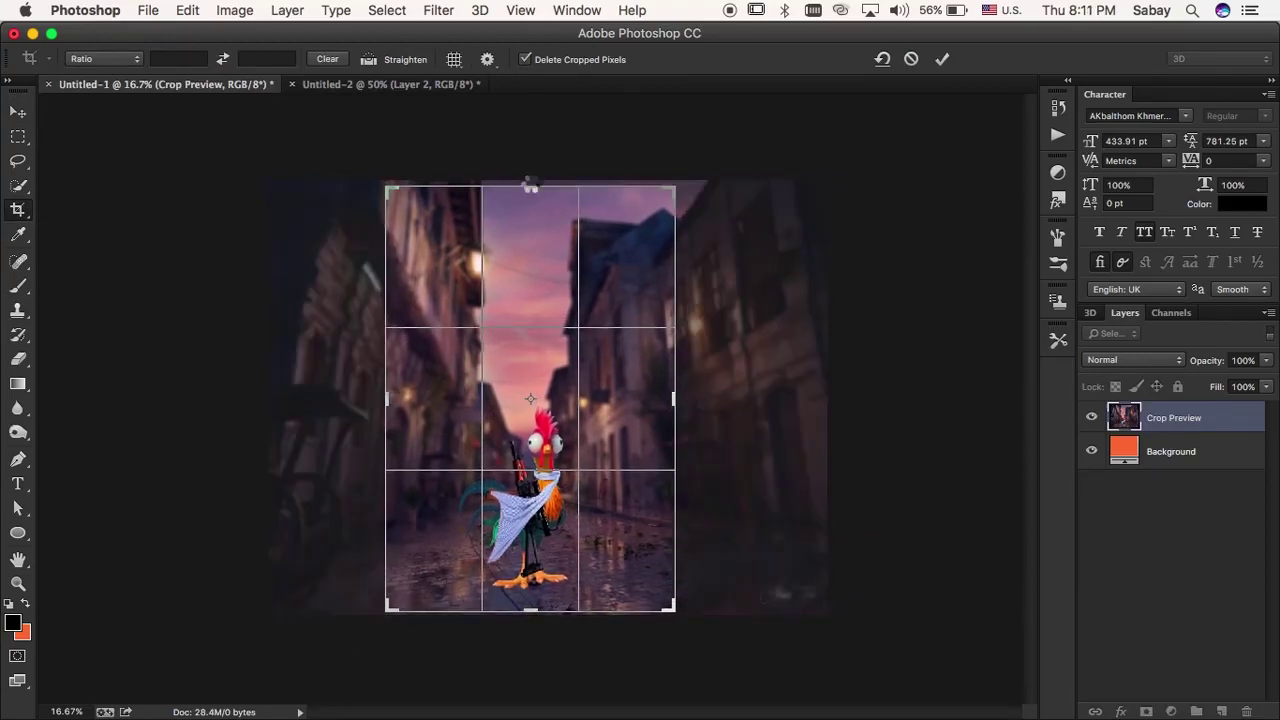
# - Commit the narrower crop and place the Iron Man image beside the rooster
pyautogui.press('Return')
pyautogui.press('v')
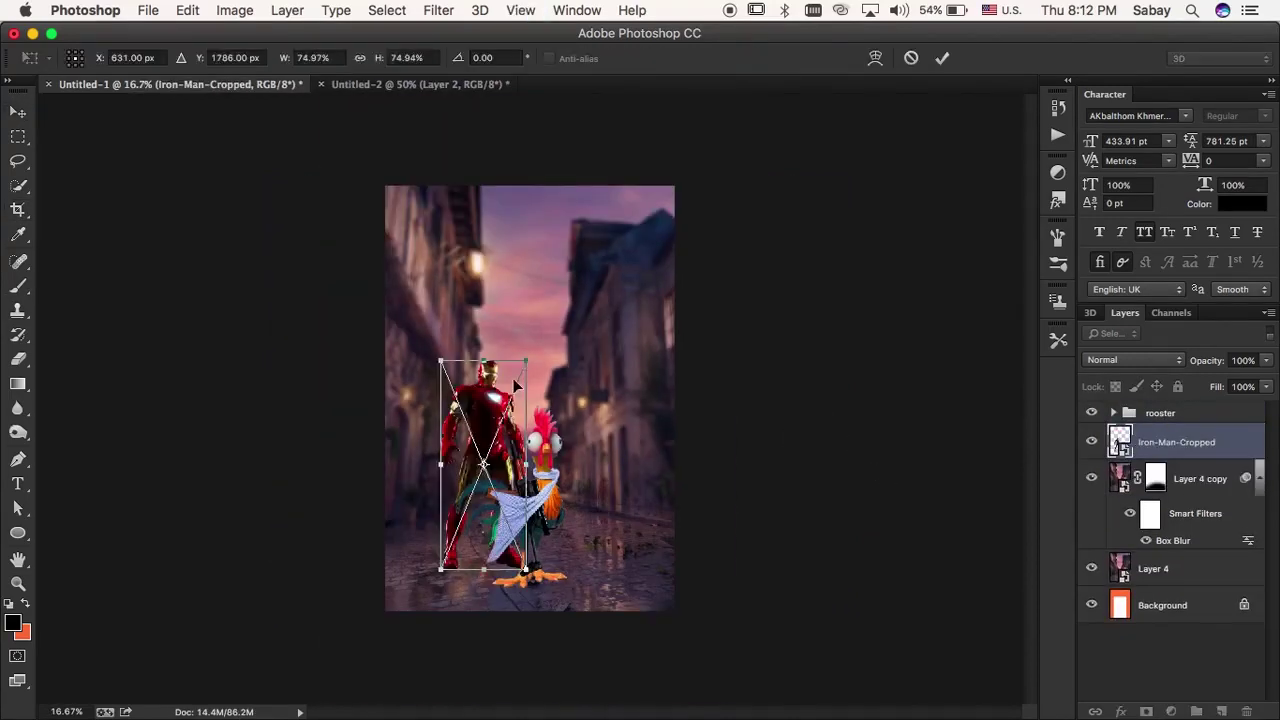
pyautogui.press('Return')
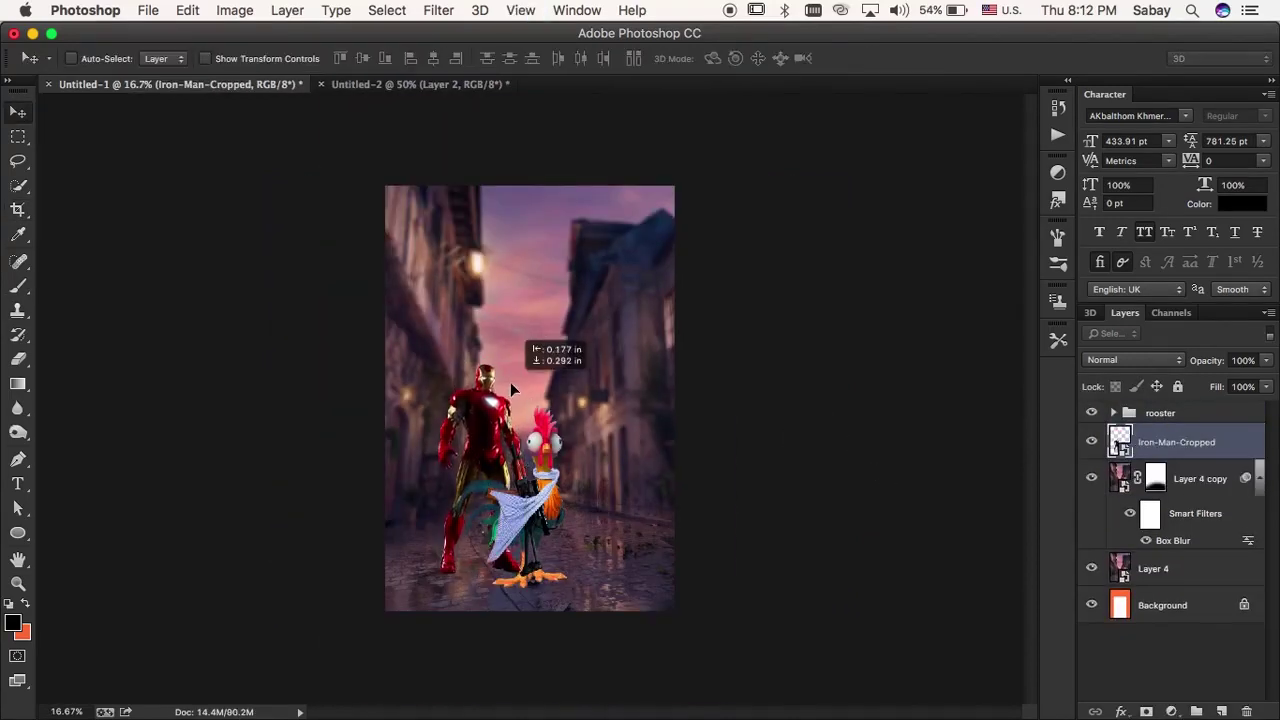
pyautogui.moveTo(505, 320); pyautogui.dragTo(506, 379)
pyautogui.hotkey('ctrl', '+')
pyautogui.moveTo(472, 304); pyautogui.dragTo(455, 318)
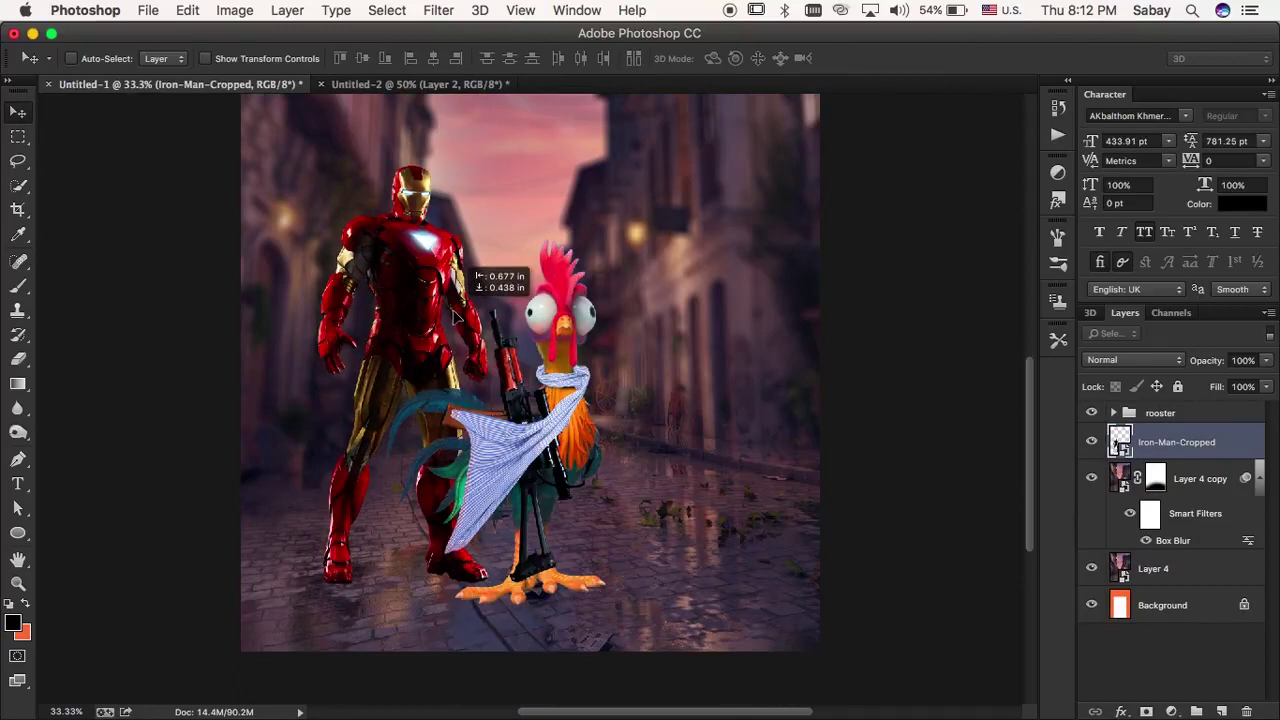
# - Scale Iron Man down to about 87% and mirror him
pyautogui.hotkey('ctrl', 't')
pyautogui.hotkey('ctrl', '-')
pyautogui.moveTo(531, 114); pyautogui.dragTo(508, 170)
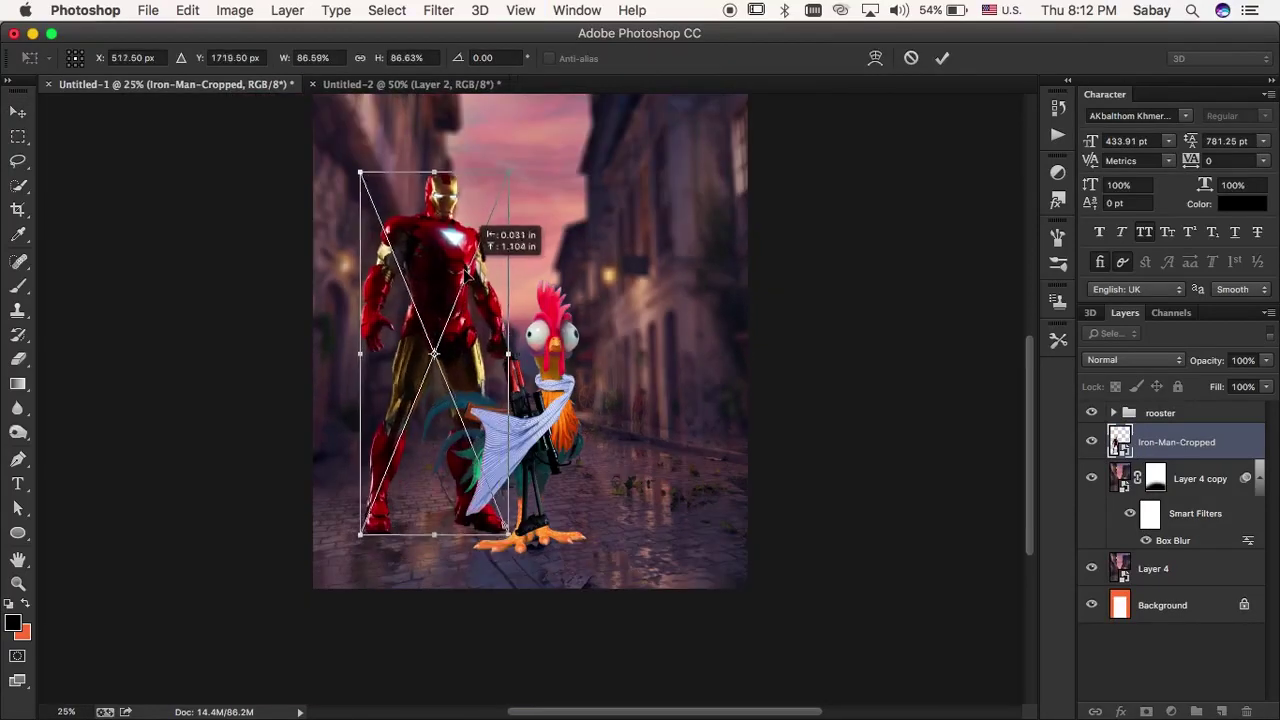
pyautogui.moveTo(467, 268); pyautogui.dragTo(462, 335)
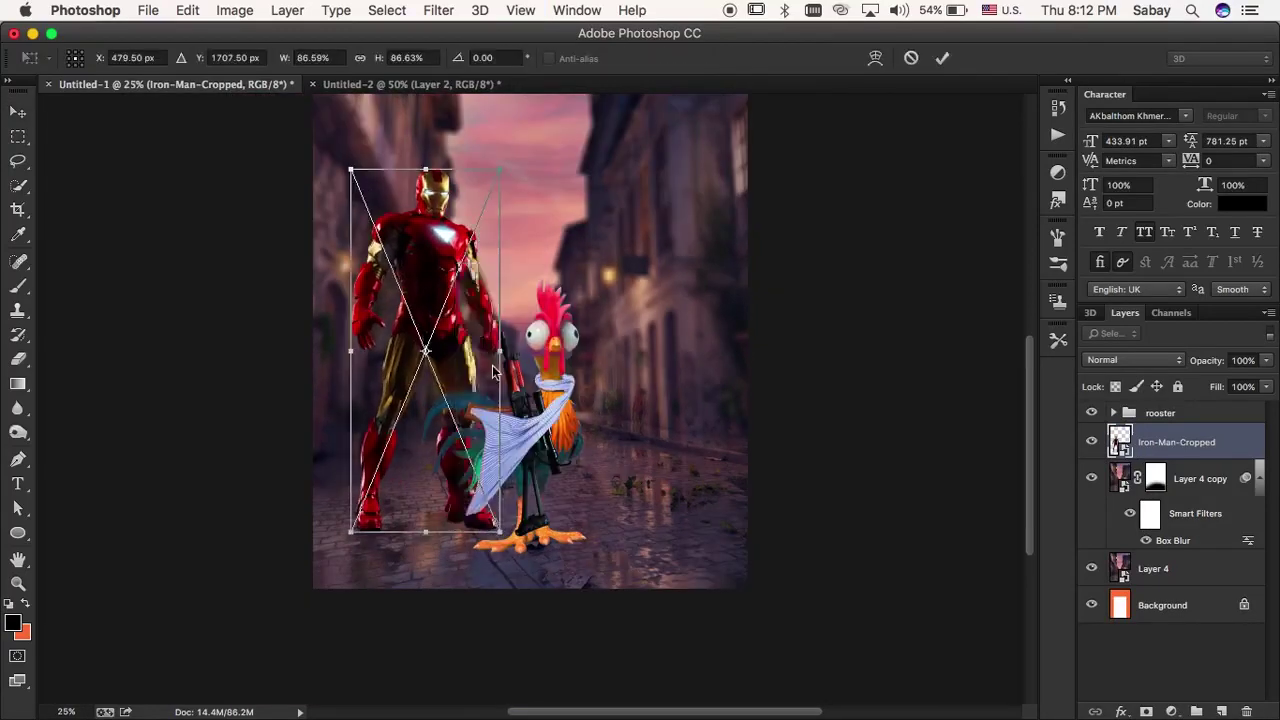
pyautogui.press('Return')
# - Move Iron Man to the right of the rooster
pyautogui.click(1176, 478)
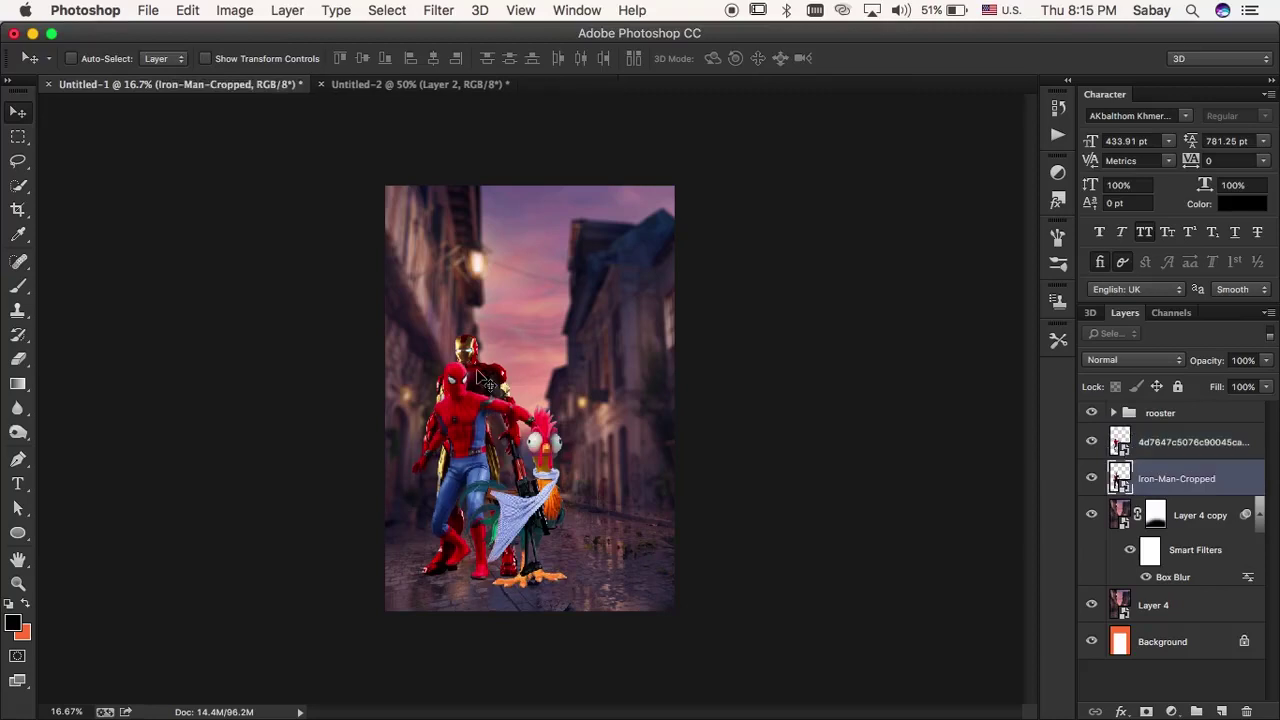
pyautogui.hotkey('ctrl', 't')
pyautogui.rightClick(446, 400)
pyautogui.click(520, 405)
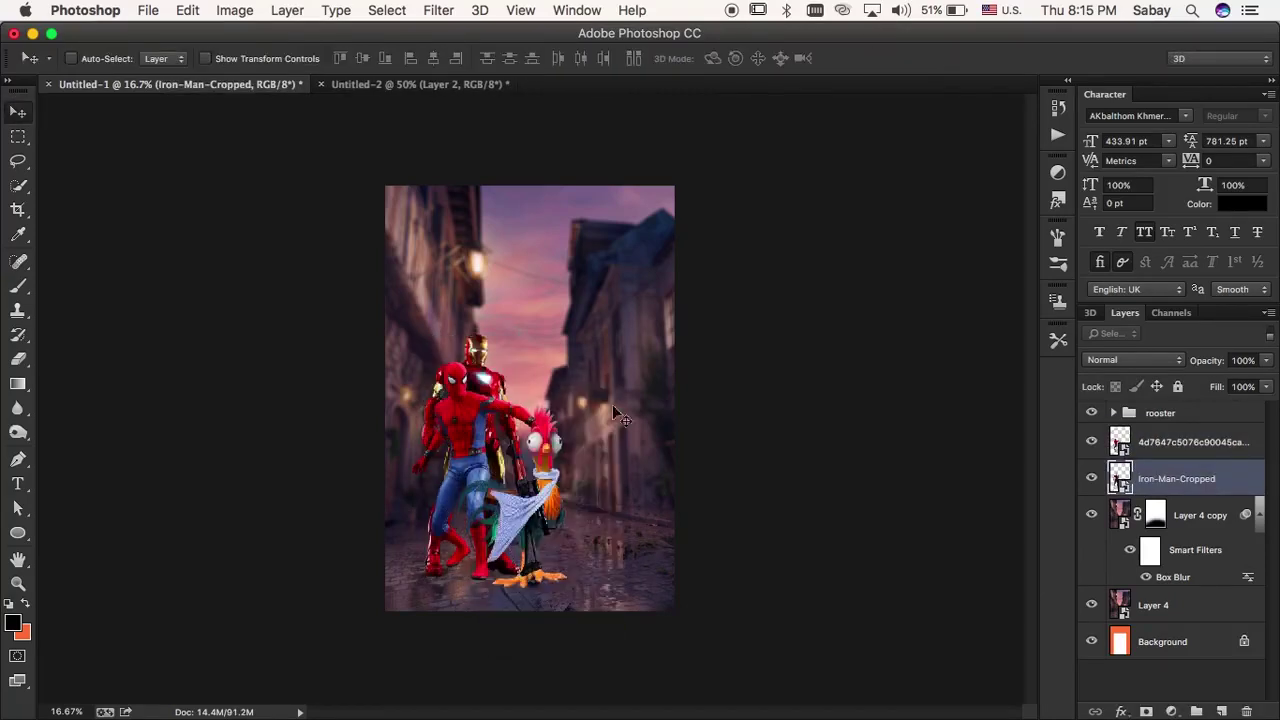
pyautogui.moveTo(487, 396); pyautogui.dragTo(637, 391)
# - Nudge Spider-Man slightly right into place beside the rooster
pyautogui.hotkey('alt', ']')
pyautogui.moveTo(470, 405); pyautogui.dragTo(463, 413)
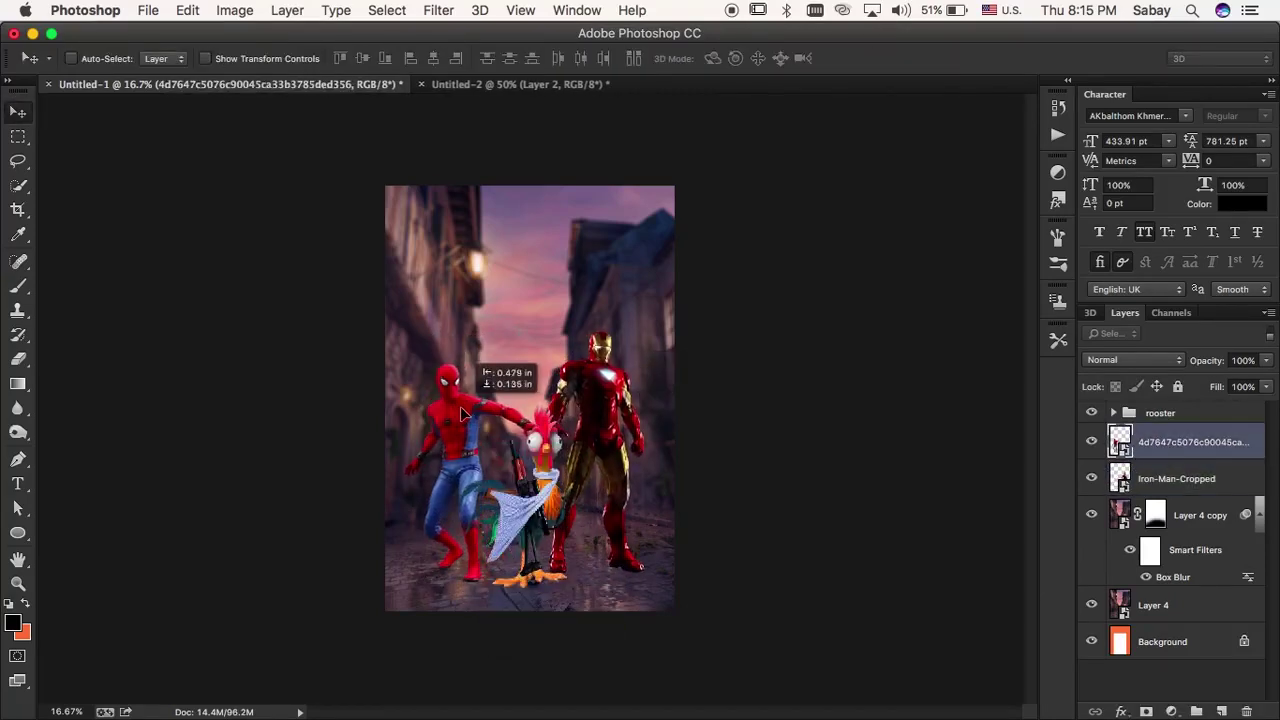
pyautogui.moveTo(622, 372); pyautogui.dragTo(627, 360)
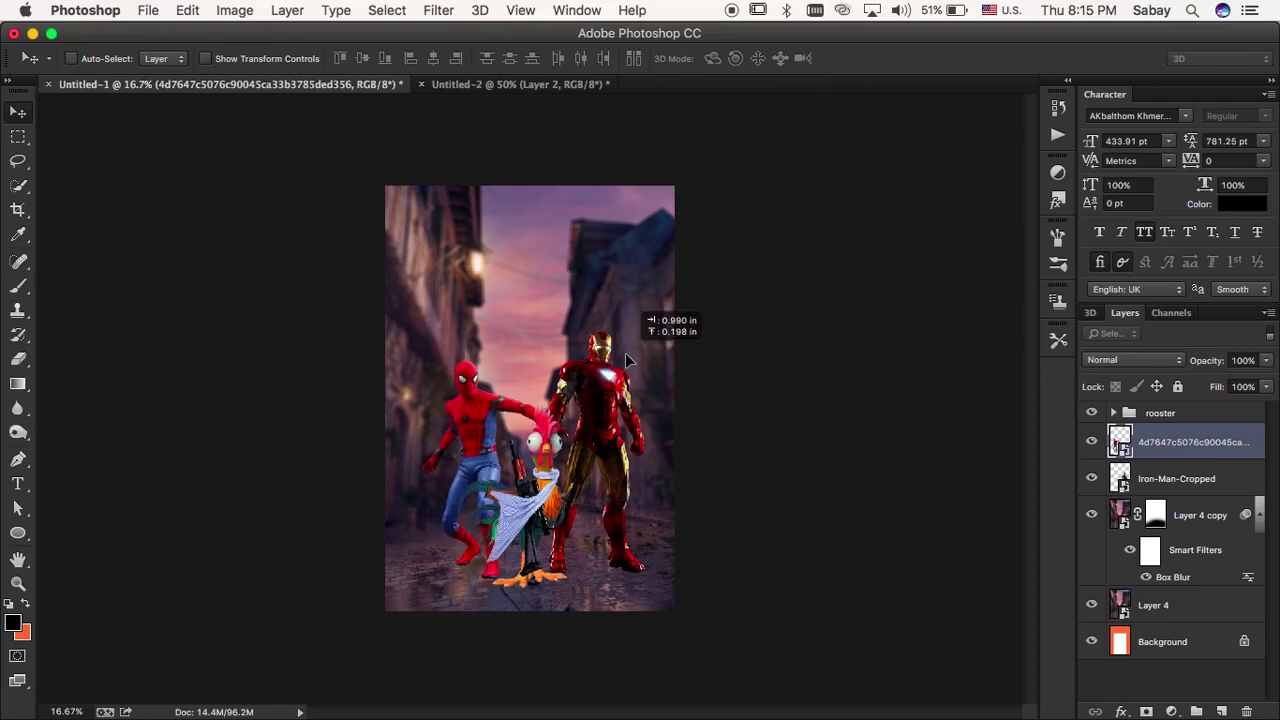
# - Select the rooster group and duplicate it
pyautogui.press('super+equal')
pyautogui.scroll(-3, 785, 502)
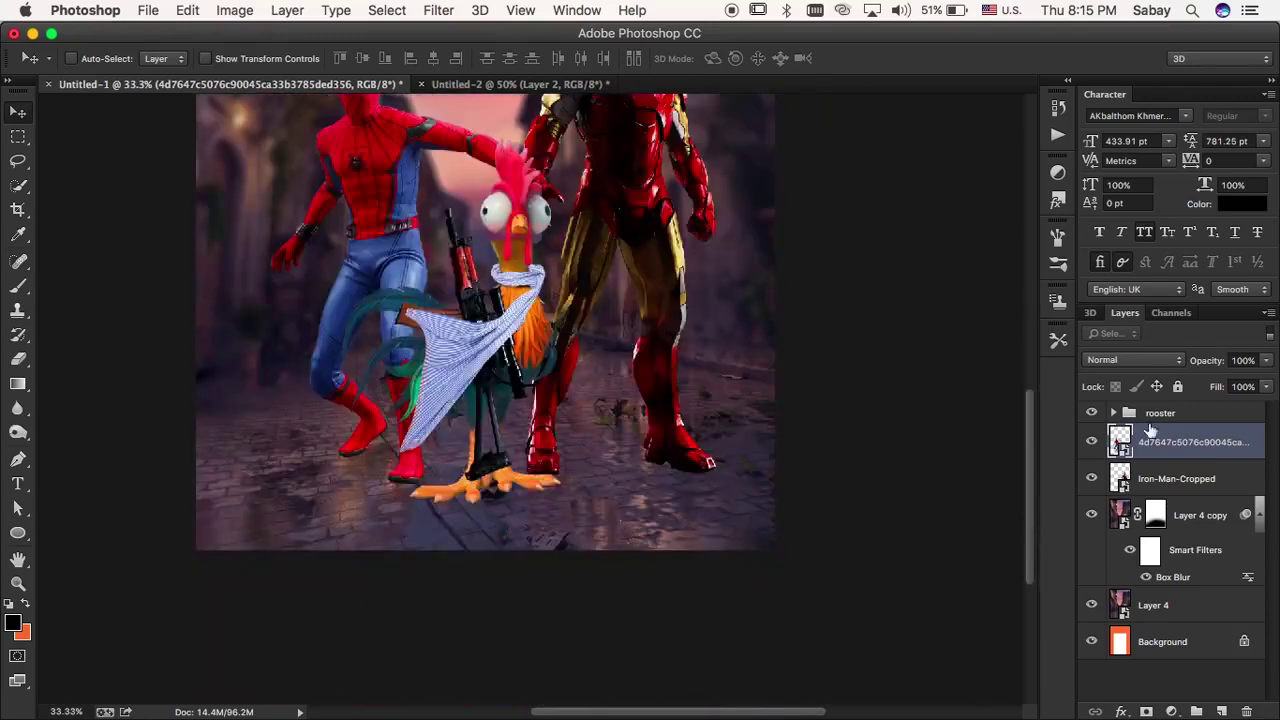
pyautogui.click(1152, 413)
pyautogui.press('super+j')
# - Turn the rooster copy into a black silhouette with a black Color Overlay style
pyautogui.doubleClick(1220, 414)
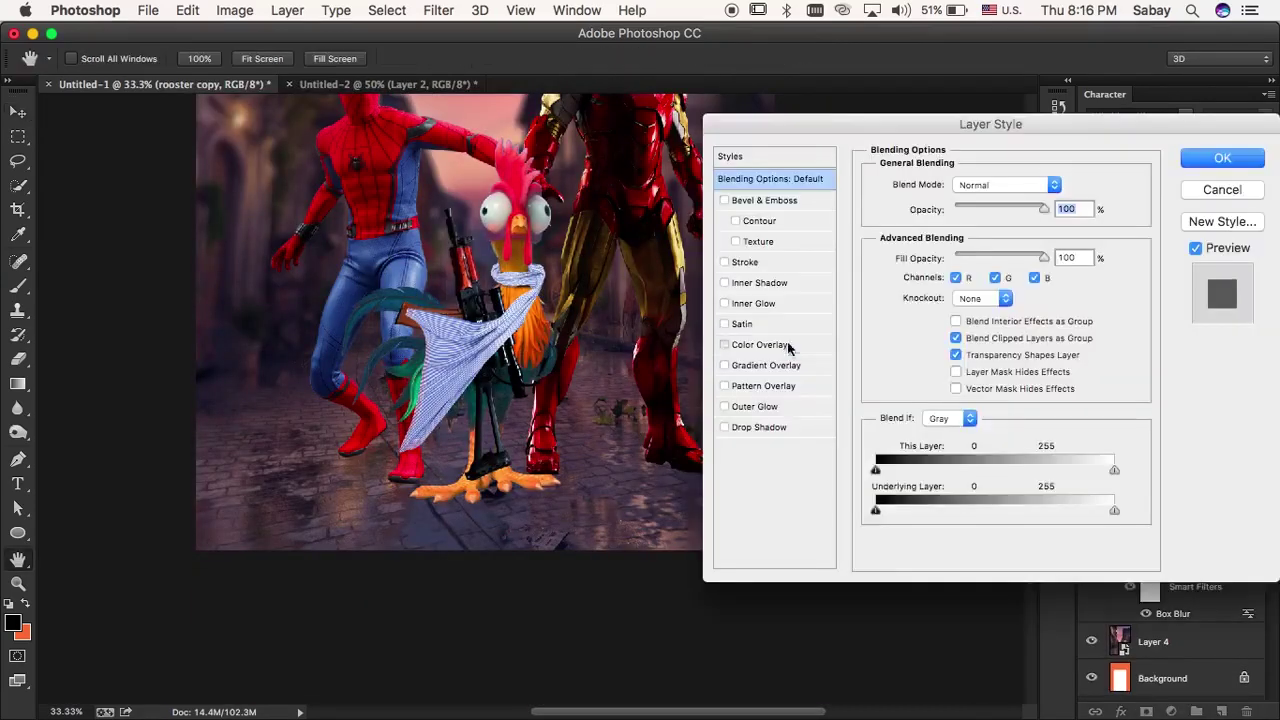
pyautogui.click(788, 346)
pyautogui.click(1137, 180)
pyautogui.click(1203, 323)
pyautogui.click(1222, 157)
# - Flip the silhouette vertically below the rooster's feet and warp it along the street
pyautogui.rightClick(1095, 310)
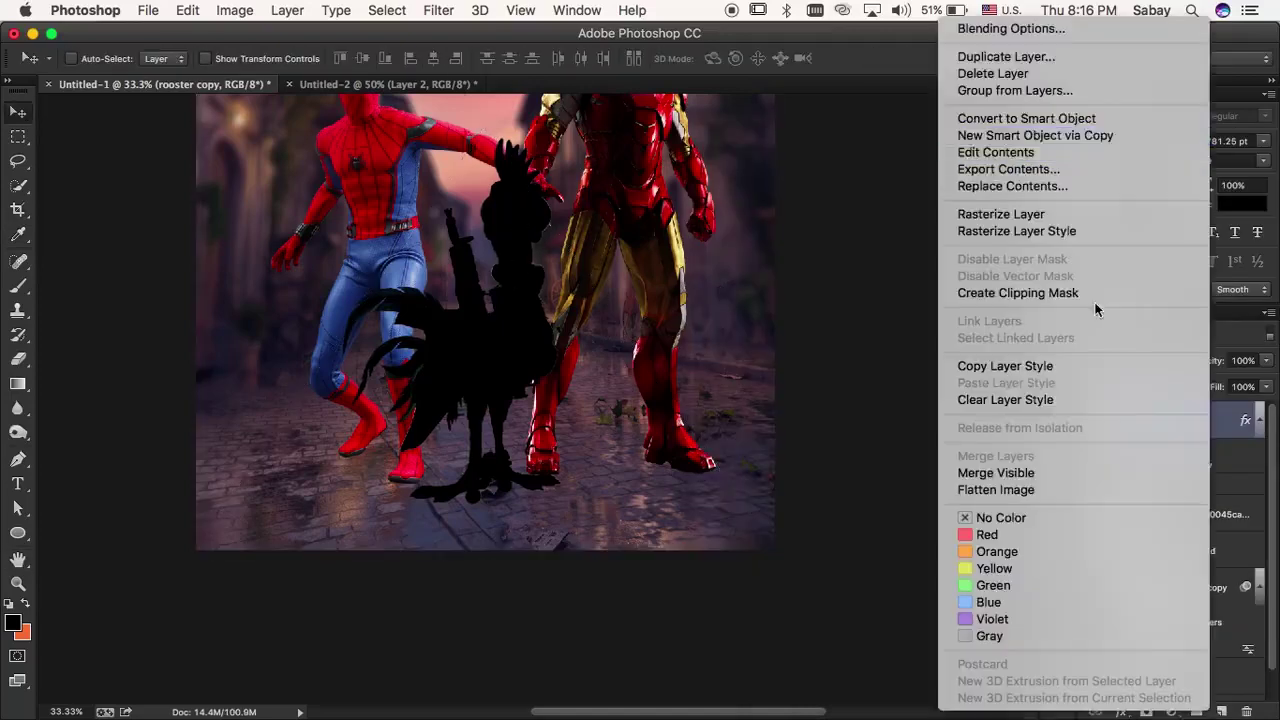
pyautogui.press('Escape')
pyautogui.press('super+t')
pyautogui.rightClick(500, 275)
pyautogui.click(540, 529)
pyautogui.moveTo(490, 240); pyautogui.dragTo(493, 591)
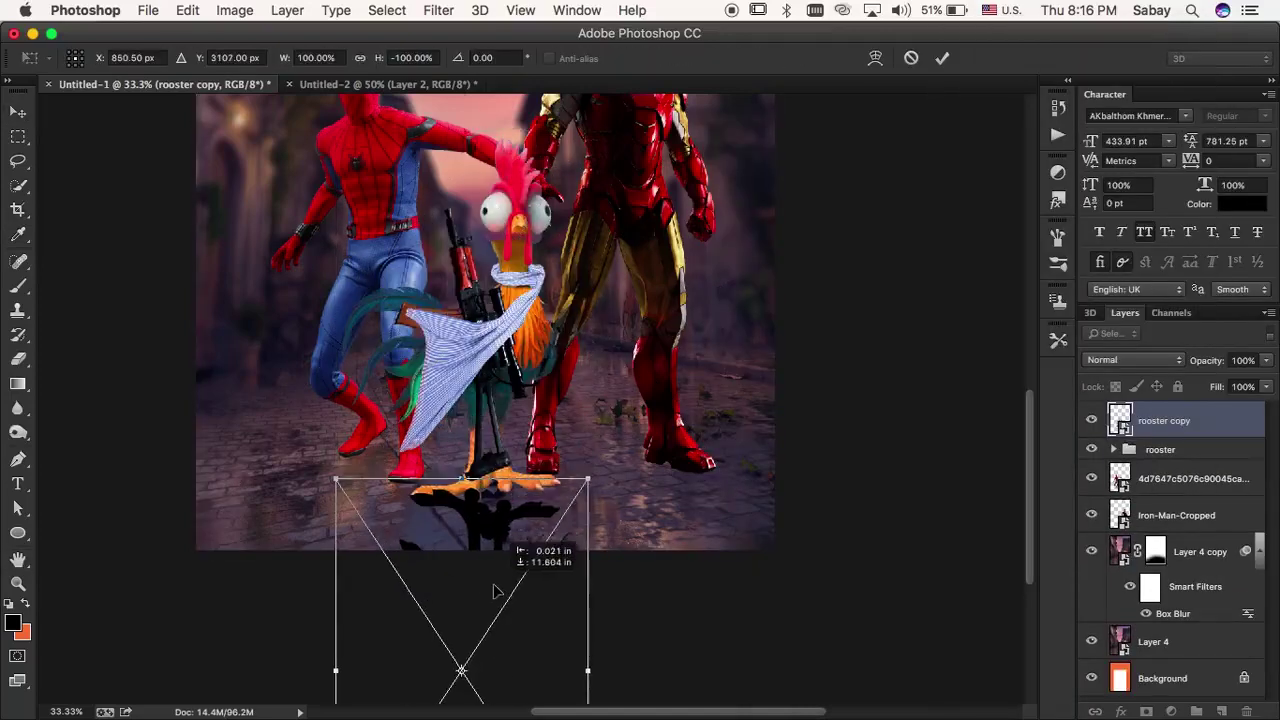
pyautogui.rightClick(493, 591)
pyautogui.click(525, 657)
pyautogui.moveTo(507, 455); pyautogui.dragTo(505, 470)
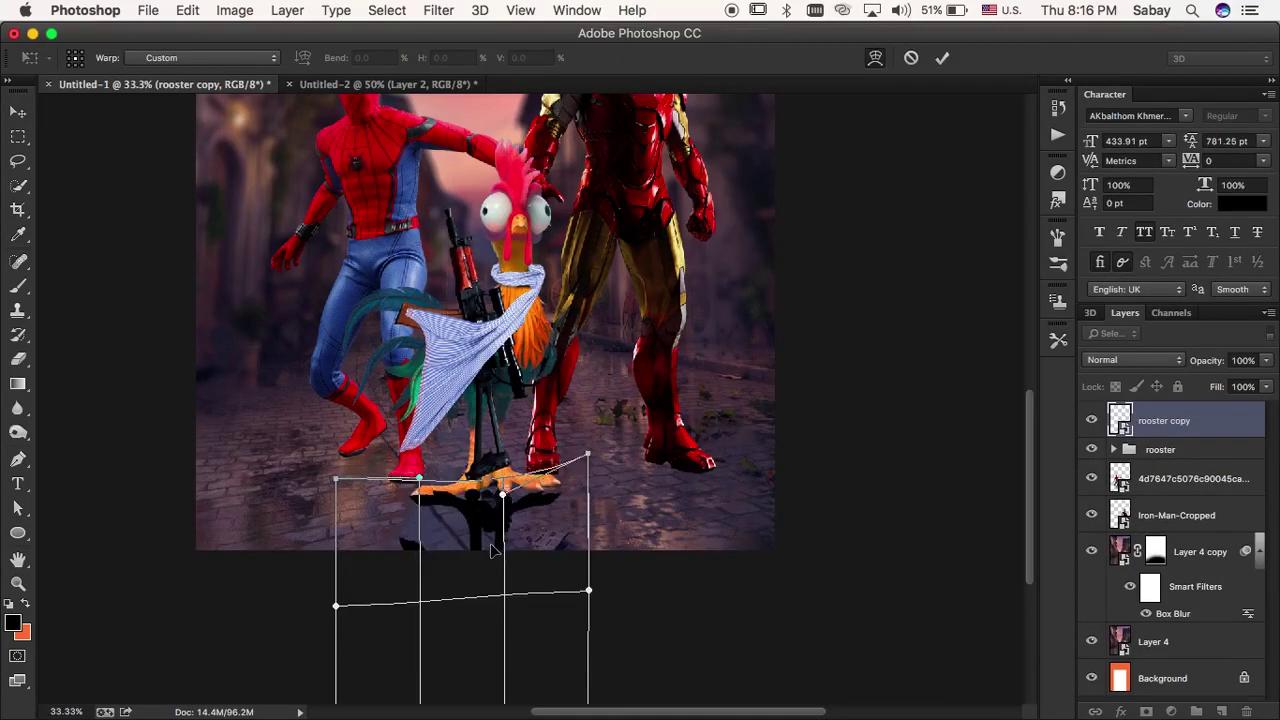
pyautogui.press('Return')
# - Move the shadow below the rooster, add an empty layer, then undo the shadow attempt
pyautogui.press('super+bracketleft')
pyautogui.press('super+bracketleft')
pyautogui.click(1222, 710)
pyautogui.press('b')
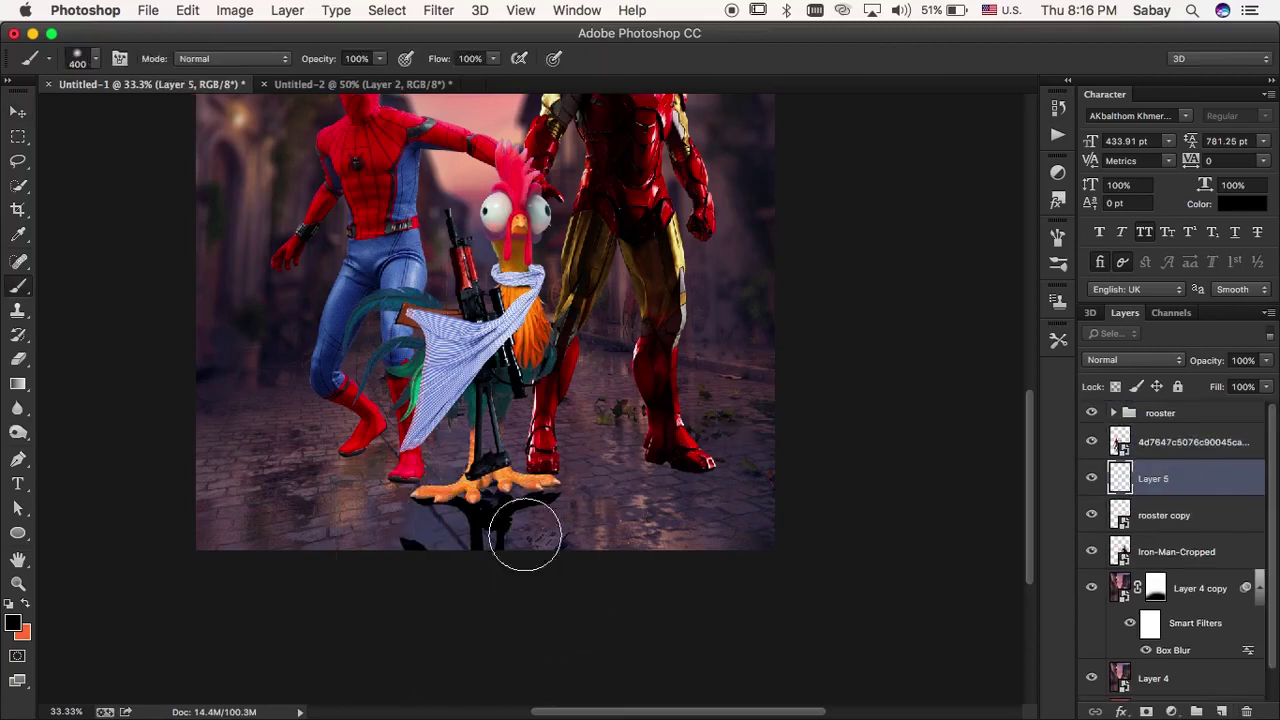
pyautogui.press('v')
pyautogui.press('b')
pyautogui.hotkey('ctrl', 'alt', 'z')
pyautogui.hotkey('ctrl', 'alt', 'z')
pyautogui.hotkey('ctrl', 'alt', 'z')
pyautogui.hotkey('ctrl', 'alt', 'z')
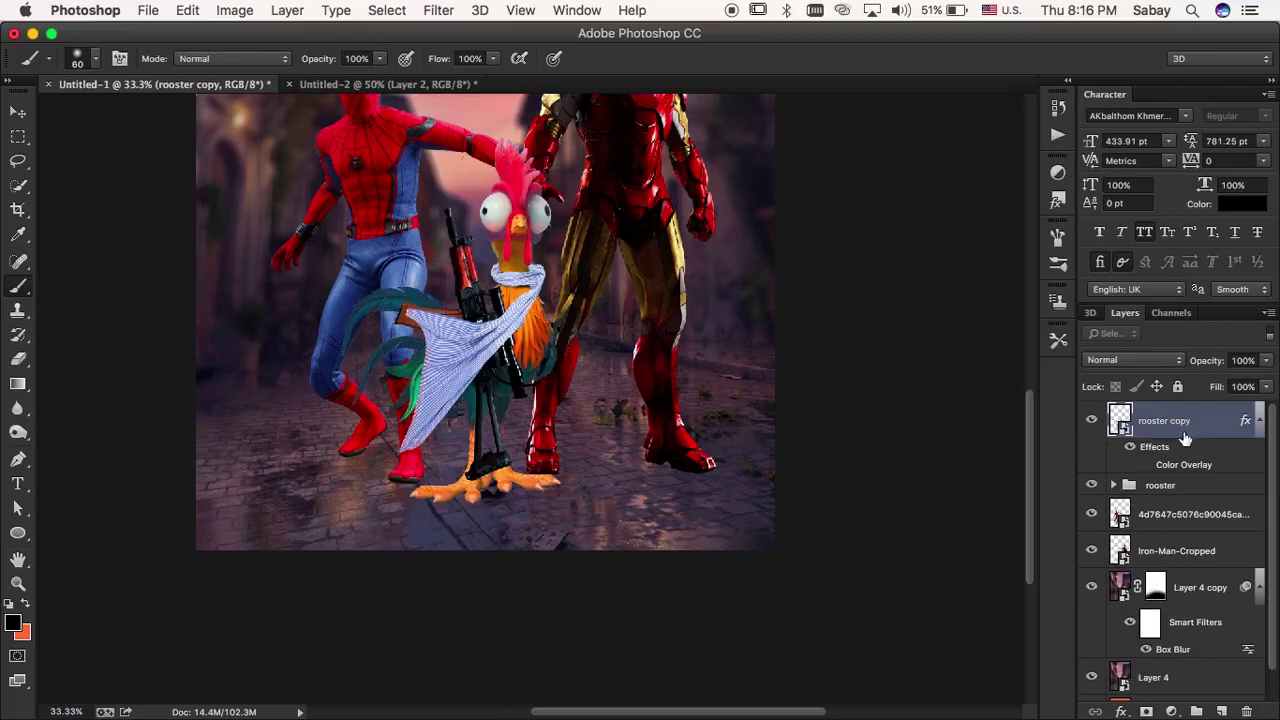
# - Remove the overlay, flip and warp the rooster copy into a reflection below the rooster group
pyautogui.rightClick(1188, 397)
pyautogui.click(1043, 115)
pyautogui.hotkey('ctrl', 't')
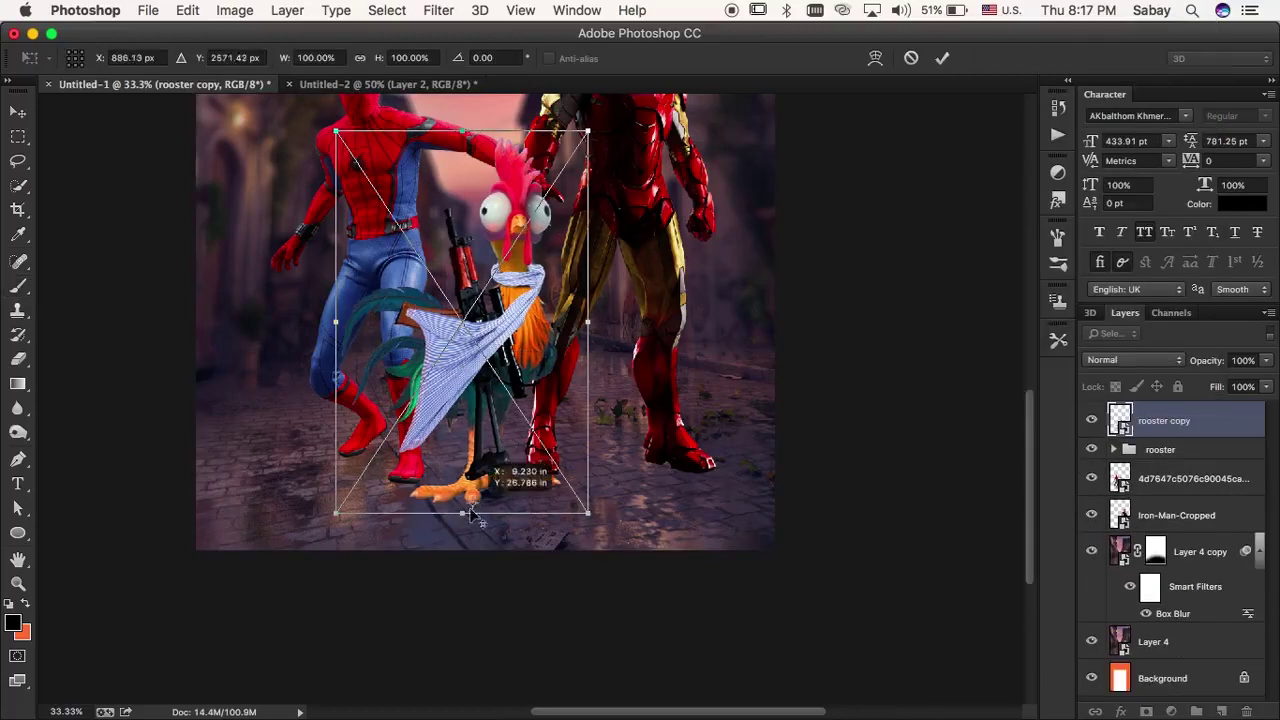
pyautogui.rightClick(478, 373)
pyautogui.click(529, 620)
pyautogui.rightClick(514, 531)
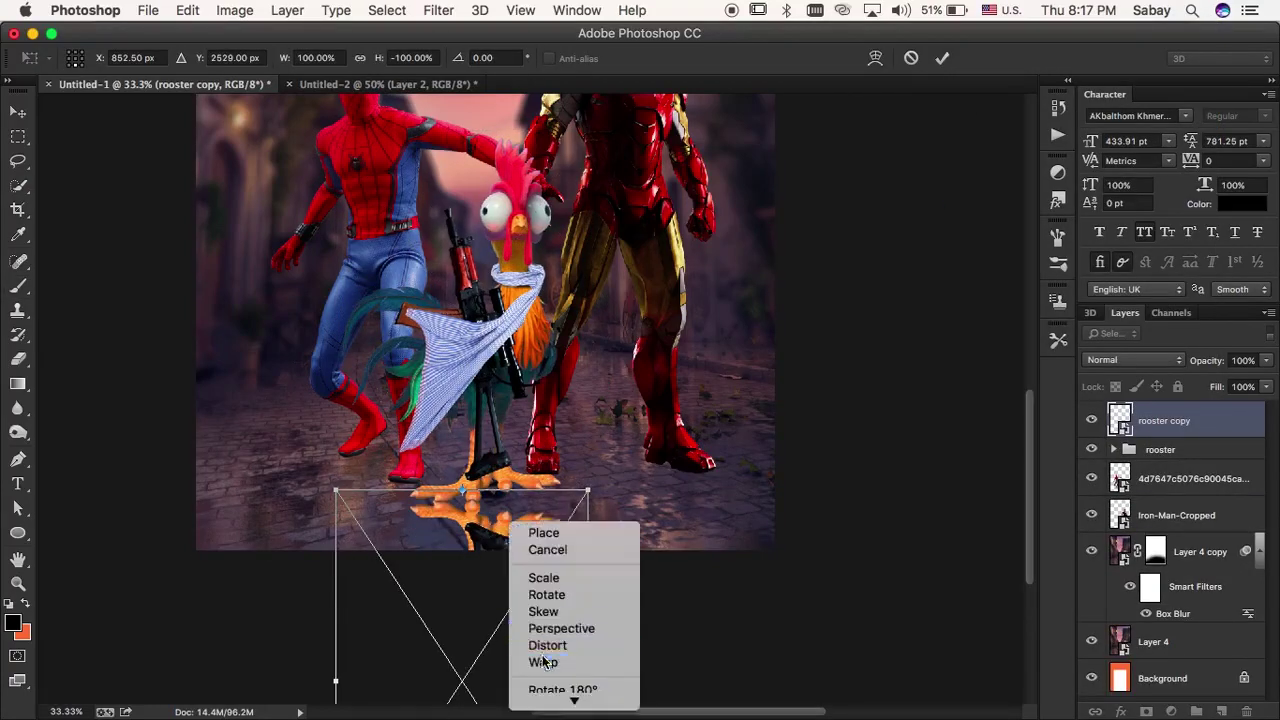
pyautogui.click(530, 660)
pyautogui.press('Return')
pyautogui.hotkey('ctrl', '[')
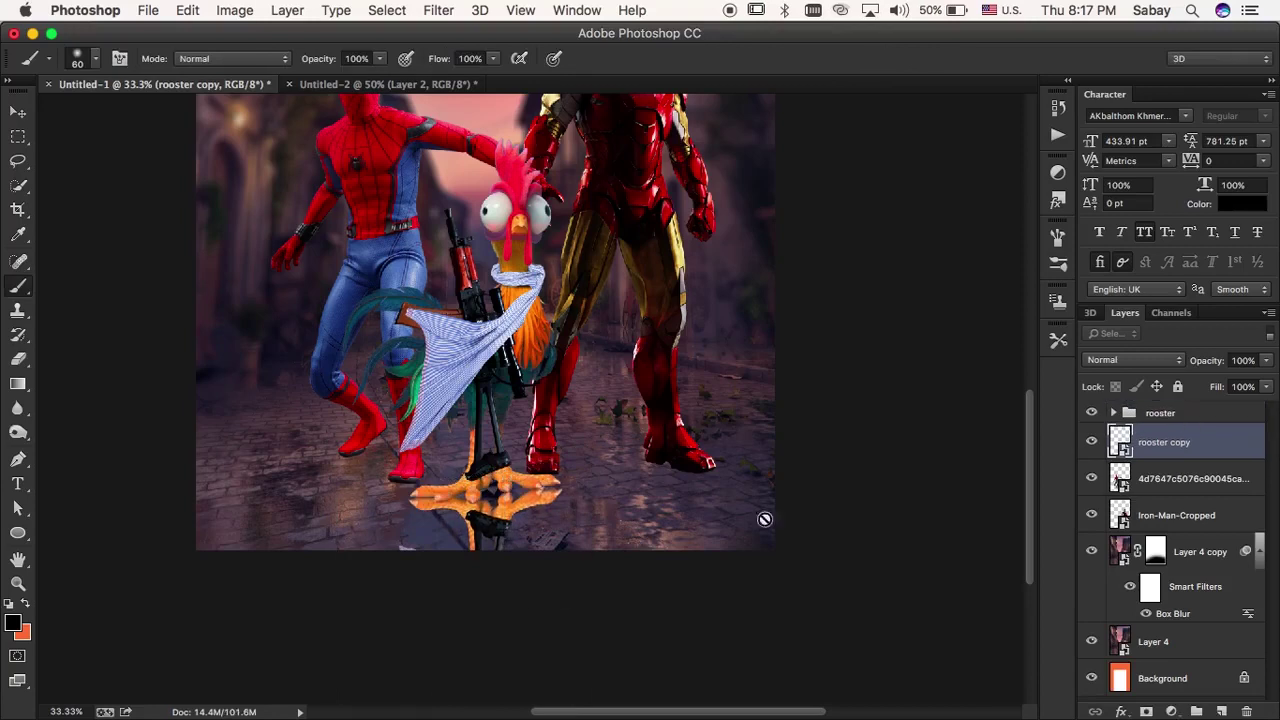
# - Add an empty layer above the reflection and try, then cancel, a transform near the feet
pyautogui.click(1222, 711)
pyautogui.hotkey('ctrl', 't')
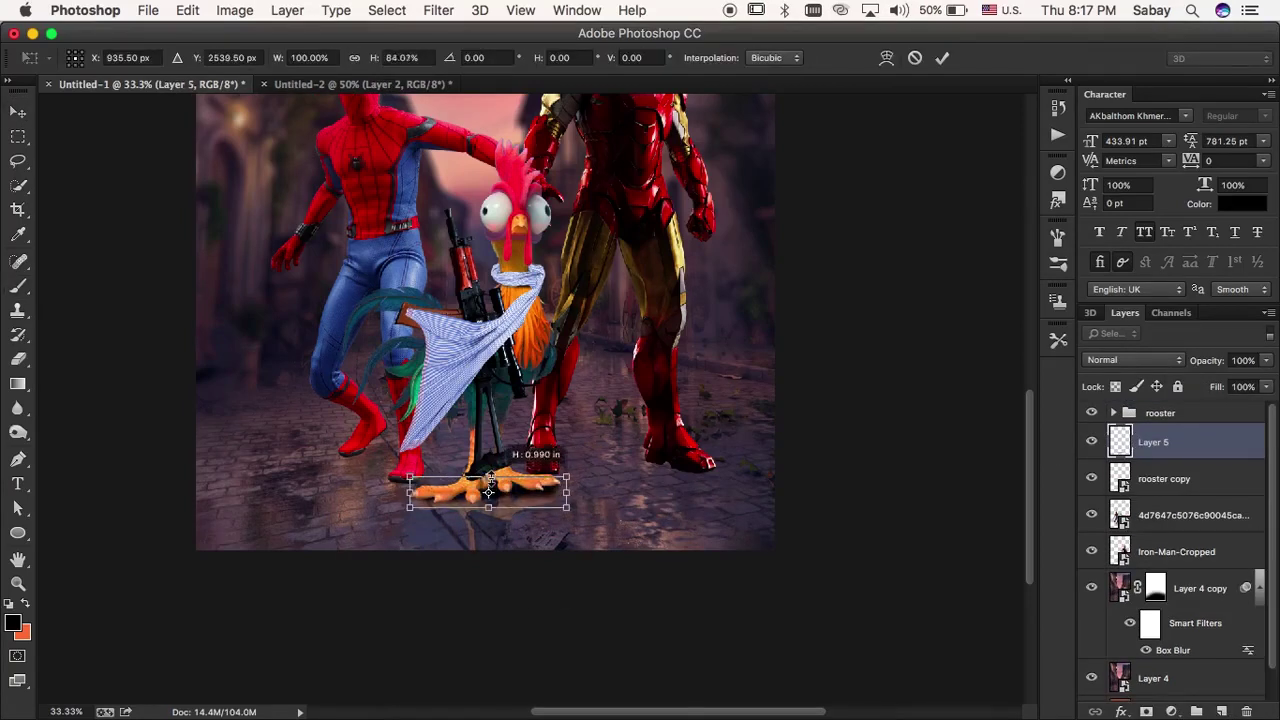
pyautogui.rightClick(530, 434)
pyautogui.press('Escape')
pyautogui.press('Escape')
pyautogui.hotkey('ctrl', 't')
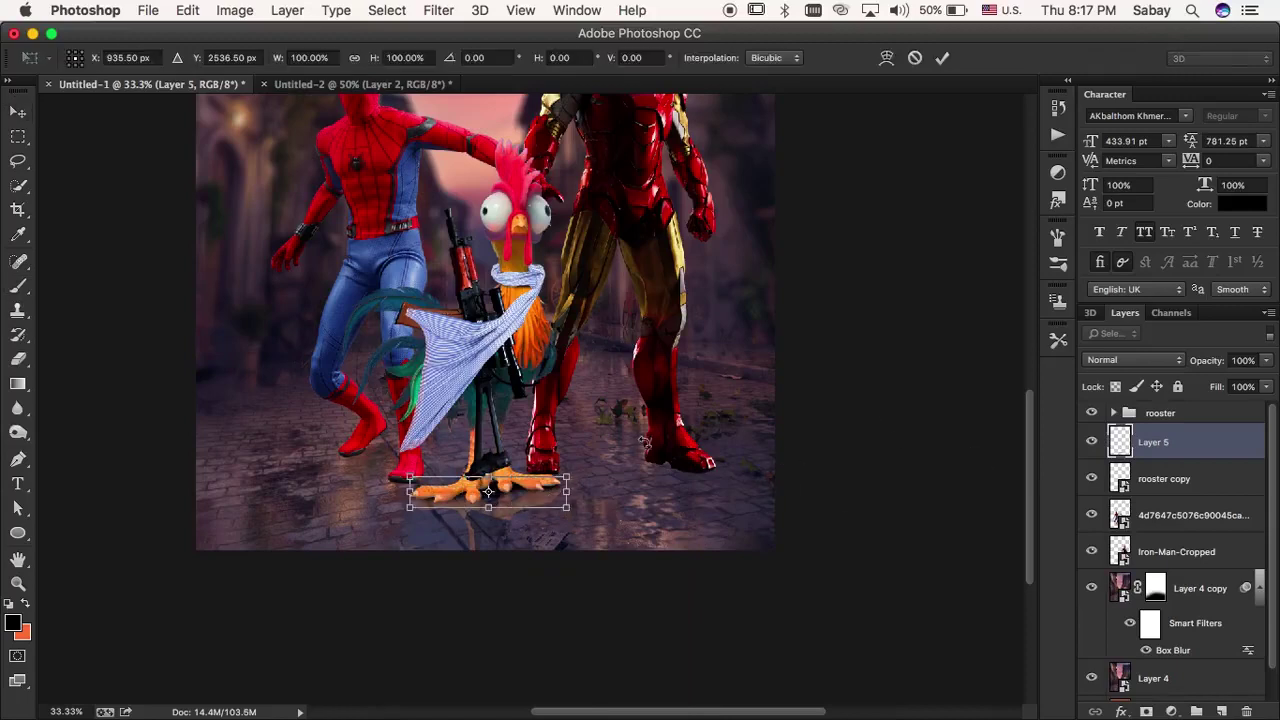
pyautogui.press('Escape')
pyautogui.hotkey('alt', '[')
pyautogui.hotkey('alt', '[')
# - Duplicate Spider-Man and try a flipped copy beneath him, then undo it
pyautogui.hotkey('ctrl', 'j')
pyautogui.hotkey('ctrl', 't')
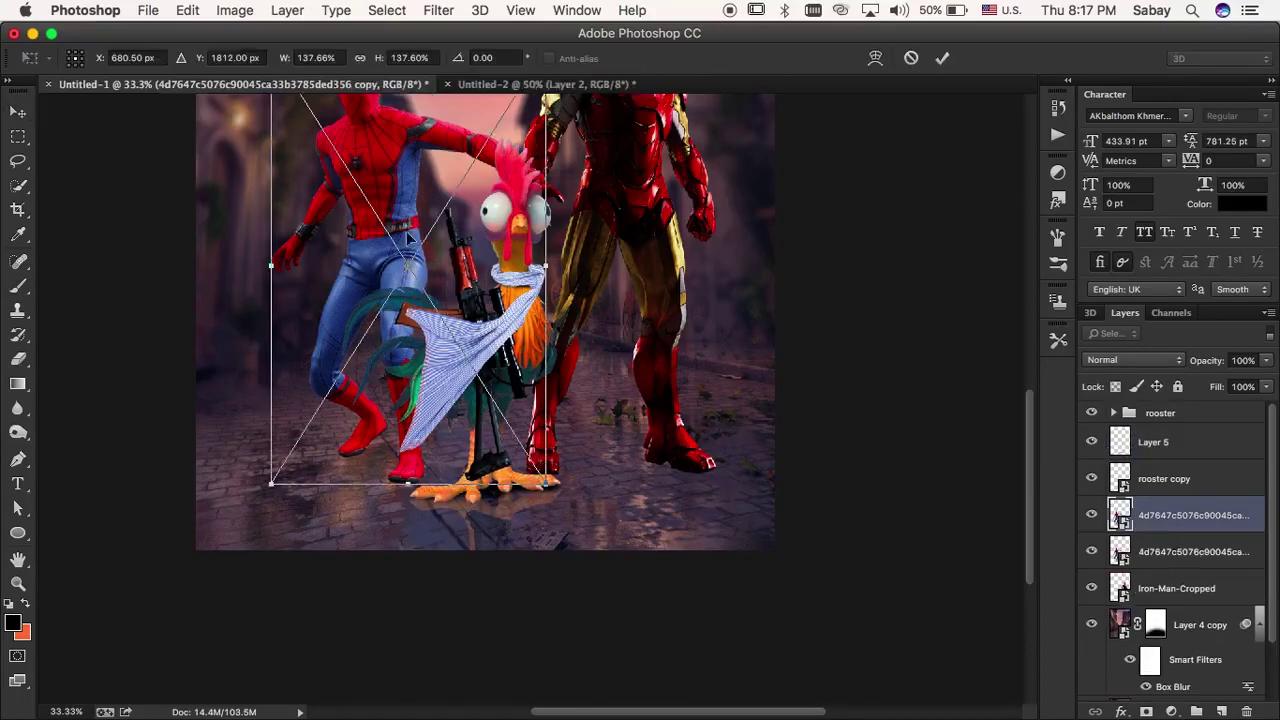
pyautogui.rightClick(408, 336)
pyautogui.click(453, 426)
pyautogui.rightClick(390, 492)
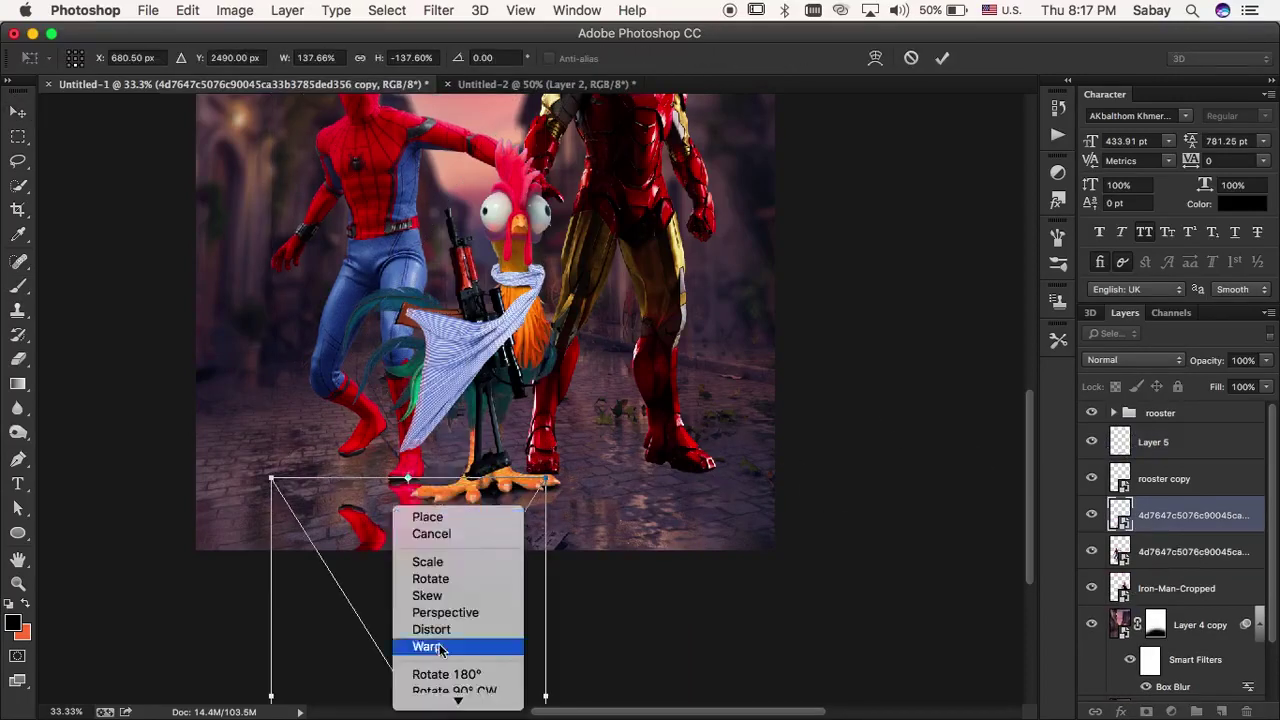
pyautogui.press('Escape')
pyautogui.moveTo(513, 584); pyautogui.dragTo(452, 550)
pyautogui.press('Return')
pyautogui.hotkey('ctrl', 'z')
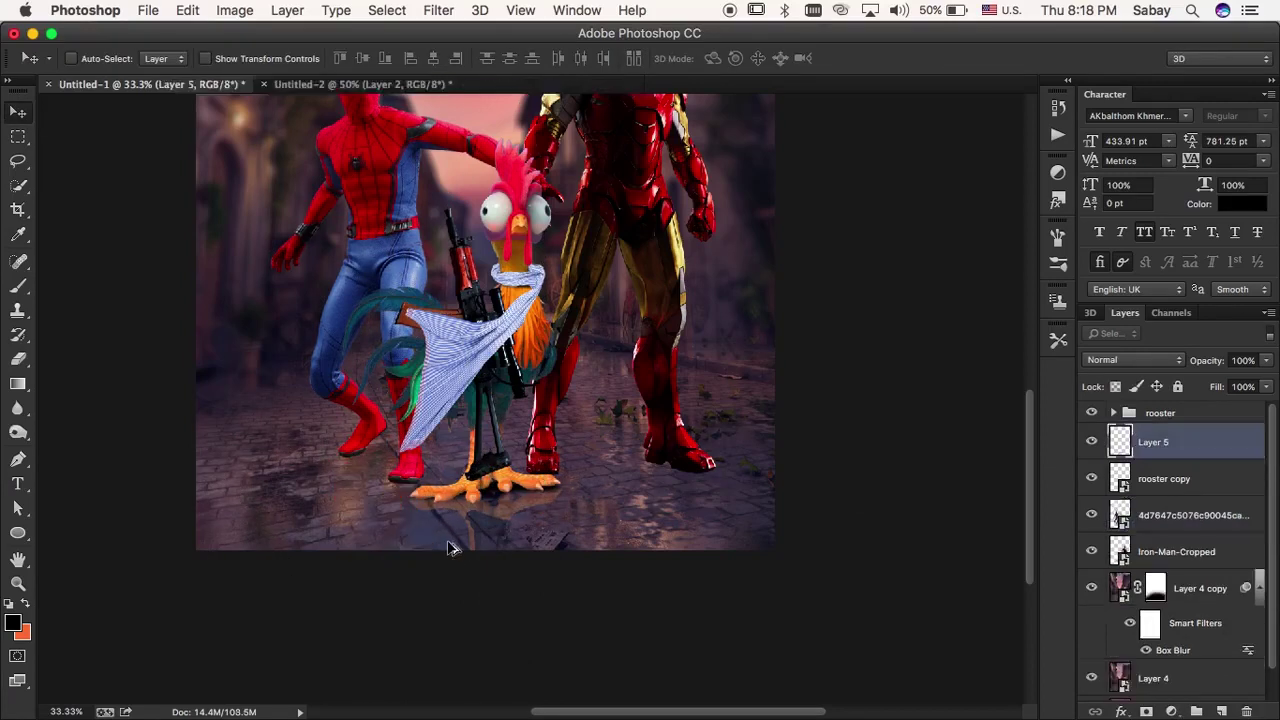
pyautogui.hotkey('ctrl', 'z')
# - Flip the Spider-Man copy vertically below him and warp it to follow the pavement
pyautogui.hotkey('ctrl', 't')
pyautogui.rightClick(409, 323)
pyautogui.click(461, 571)
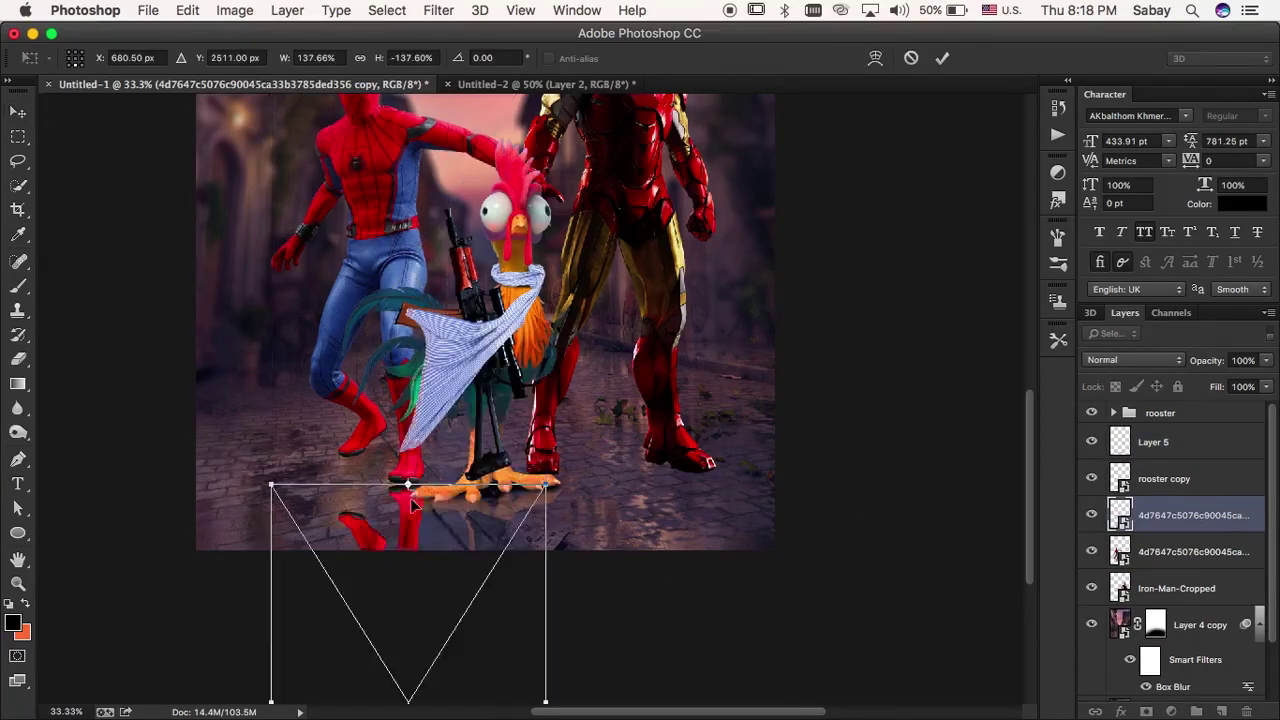
pyautogui.rightClick(354, 503)
pyautogui.click(383, 644)
pyautogui.moveTo(363, 482)
pyautogui.mouseDown()
pyautogui.moveTo(393, 400)
pyautogui.moveTo(350, 435)
pyautogui.moveTo(417, 578)
pyautogui.mouseUp()
pyautogui.press('Return')
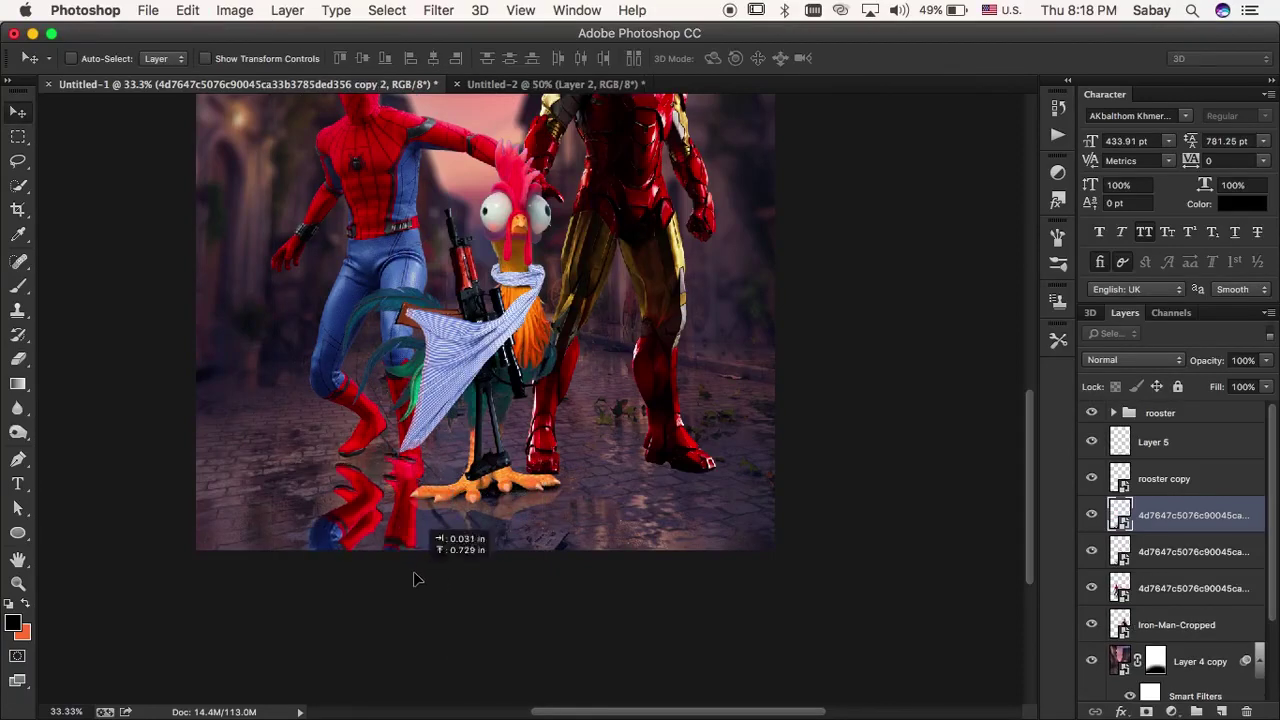
# - Add a layer mask to the reflection and hide part of it with a marquee selection
pyautogui.click(1146, 711)
pyautogui.press('m')
pyautogui.moveTo(383, 348); pyautogui.dragTo(505, 472)
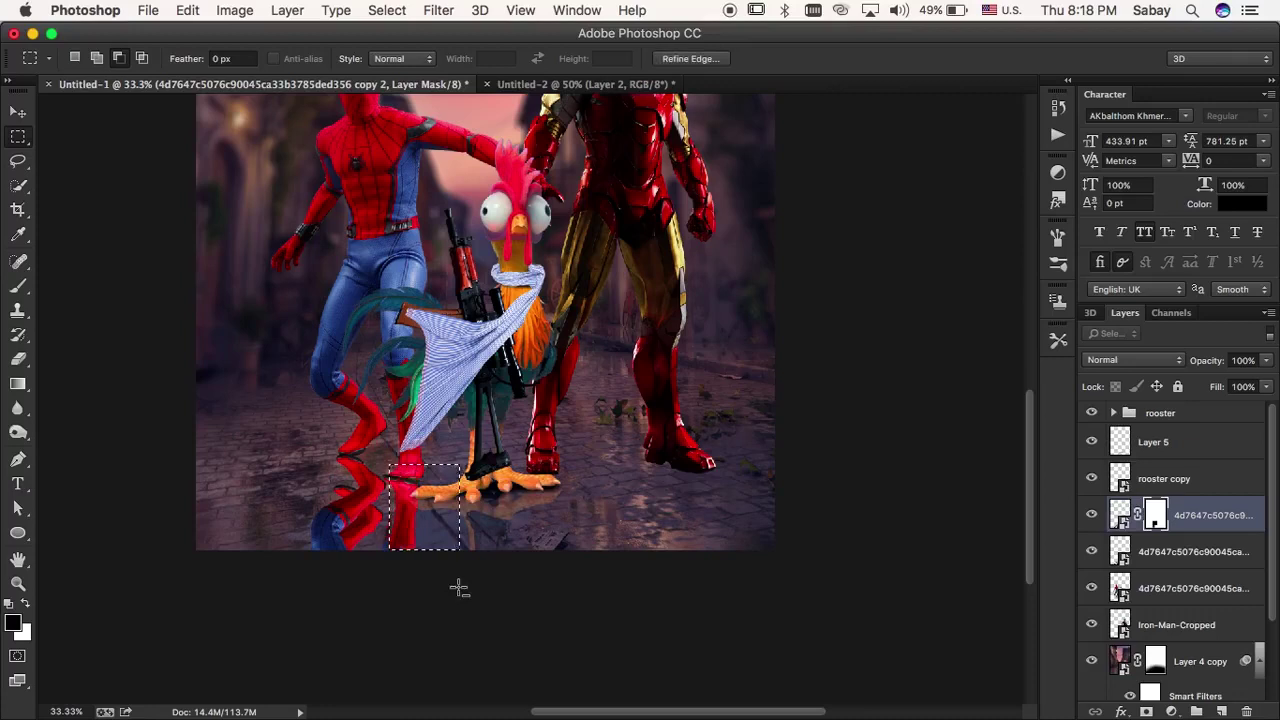
pyautogui.hotkey('ctrl', 'd')
pyautogui.press('b')
# - Group the three Spider-Man layers into Group 1
pyautogui.click(1190, 551)
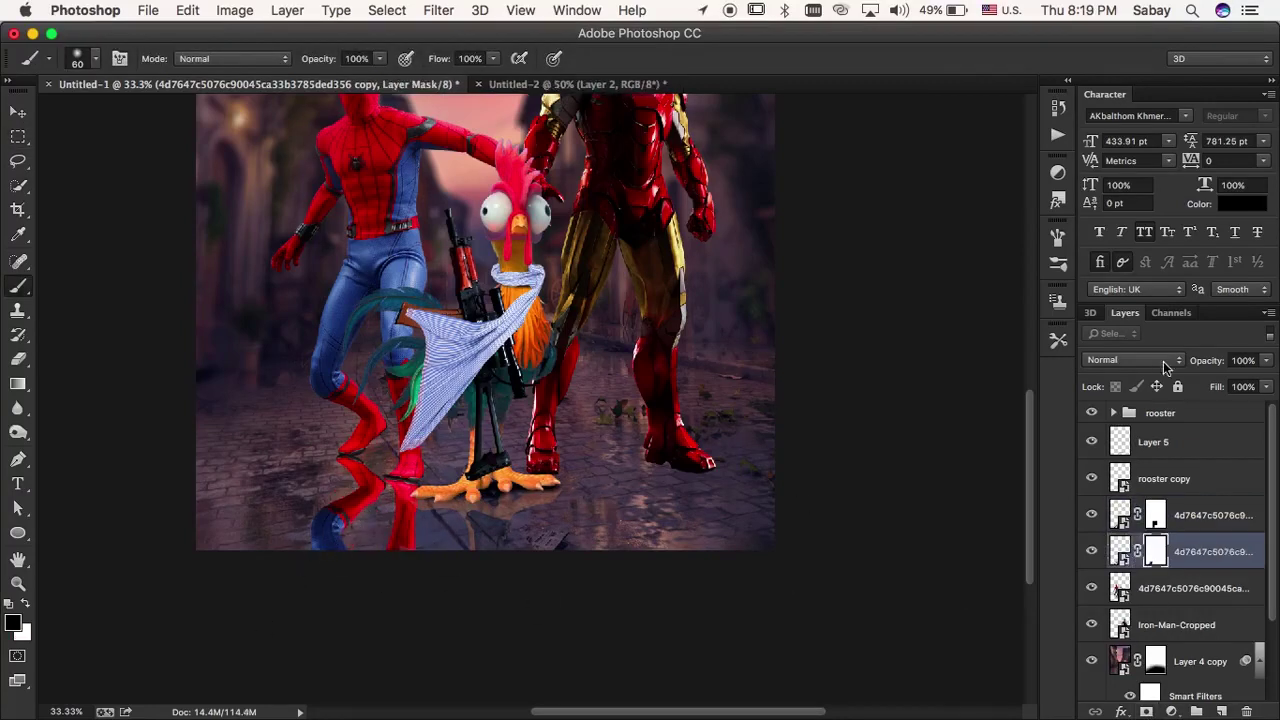
pyautogui.click(1200, 522)
pyautogui.keyDown('shift'); pyautogui.click(1190, 588); pyautogui.keyUp('shift')
pyautogui.hotkey('ctrl', 'g')
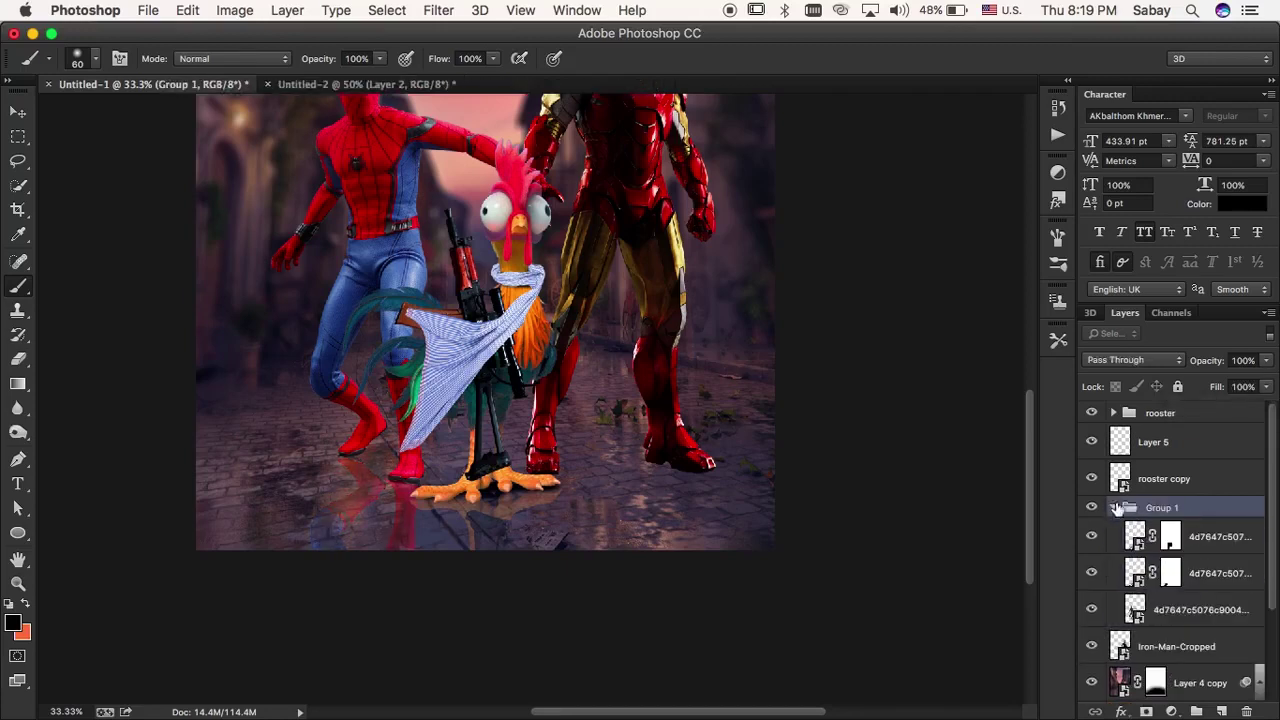
pyautogui.click(1200, 610)
# - Add Layer 6 below the Spider-Man layers, transform its content, and duplicate it
pyautogui.click(1221, 711)
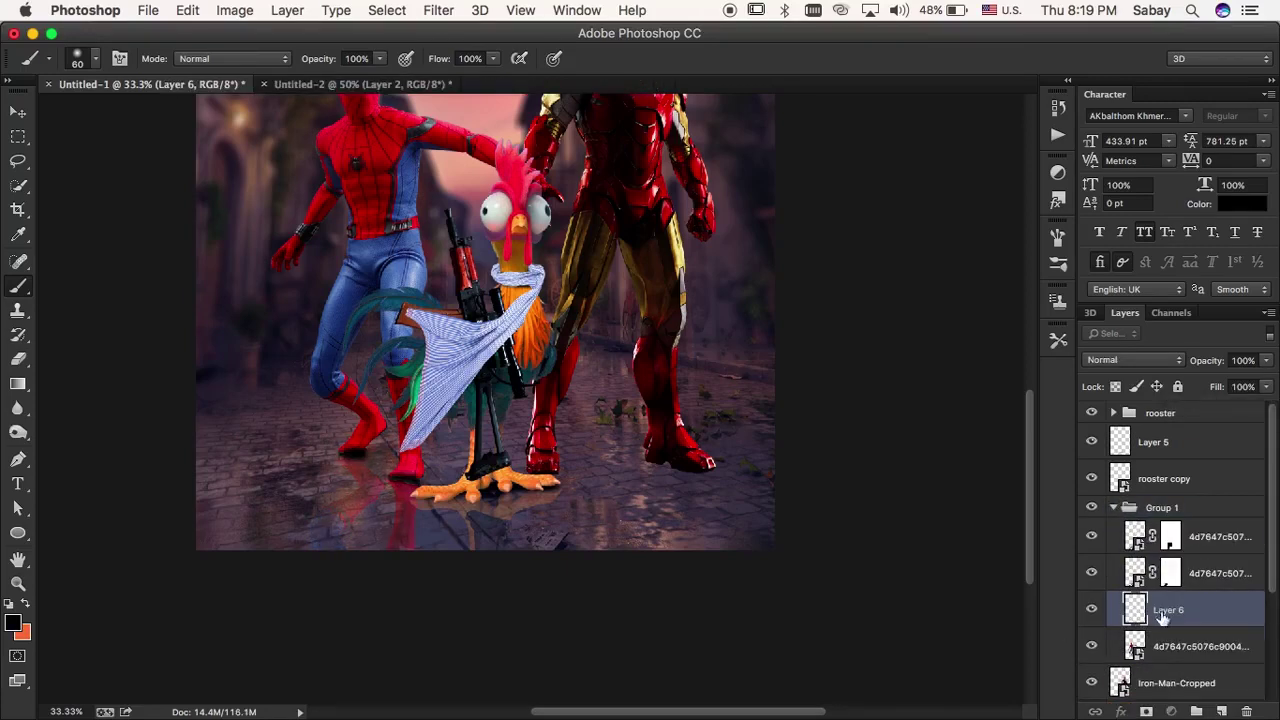
pyautogui.moveTo(1162, 617); pyautogui.dragTo(1162, 656)
pyautogui.press('super+plus')
pyautogui.press('super+t')
pyautogui.moveTo(337, 297)
pyautogui.mouseDown()
pyautogui.moveTo(325, 338)
pyautogui.moveTo(345, 315)
pyautogui.mouseUp()
pyautogui.press('Return')
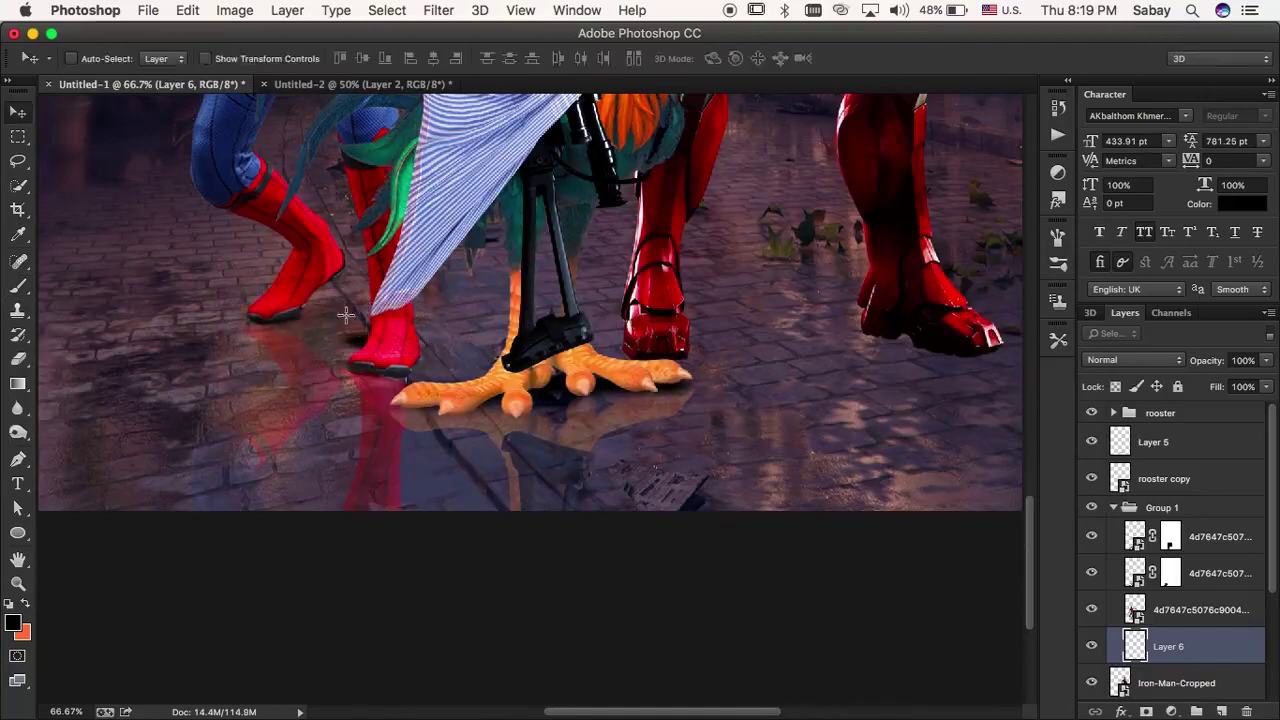
pyautogui.press('super+j')
# - Move the Layer 6 copy into place
pyautogui.moveTo(334, 370); pyautogui.dragTo(422, 415)
pyautogui.hscroll(5, 530, 300)
pyautogui.moveTo(640, 330); pyautogui.dragTo(686, 333)
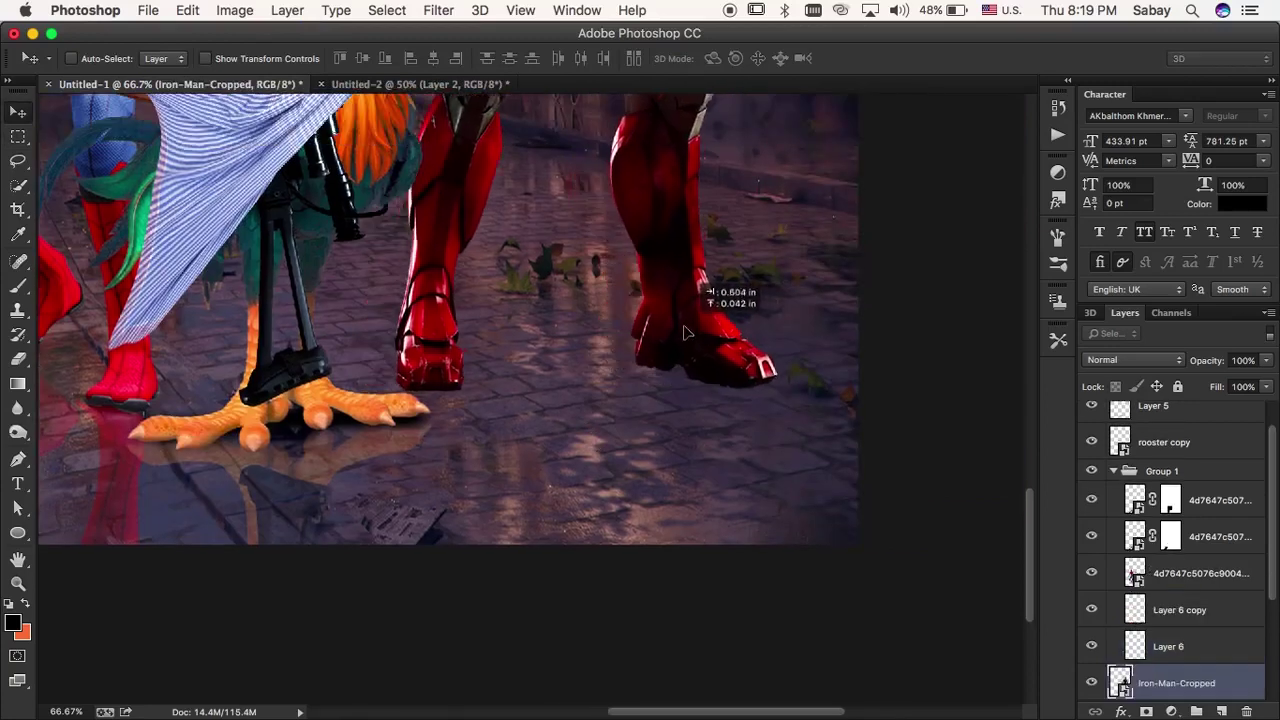
# - Duplicate Iron Man, flip the copy vertically and warp it beneath his feet
pyautogui.click(1113, 470)
pyautogui.press('super+j')
pyautogui.press('super+minus')
pyautogui.press('super+minus')
pyautogui.press('super+minus')
pyautogui.press('super+t')
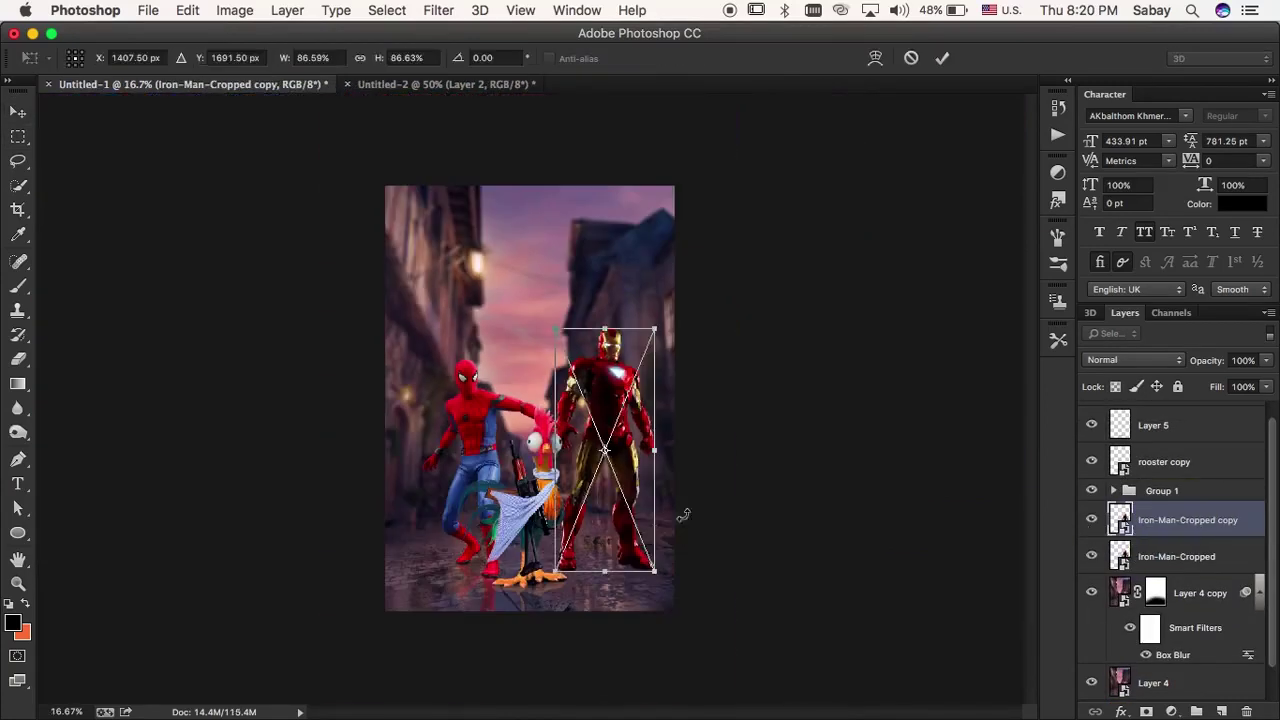
pyautogui.rightClick(606, 423)
pyautogui.click(645, 674)
pyautogui.rightClick(606, 674)
pyautogui.press('Escape')
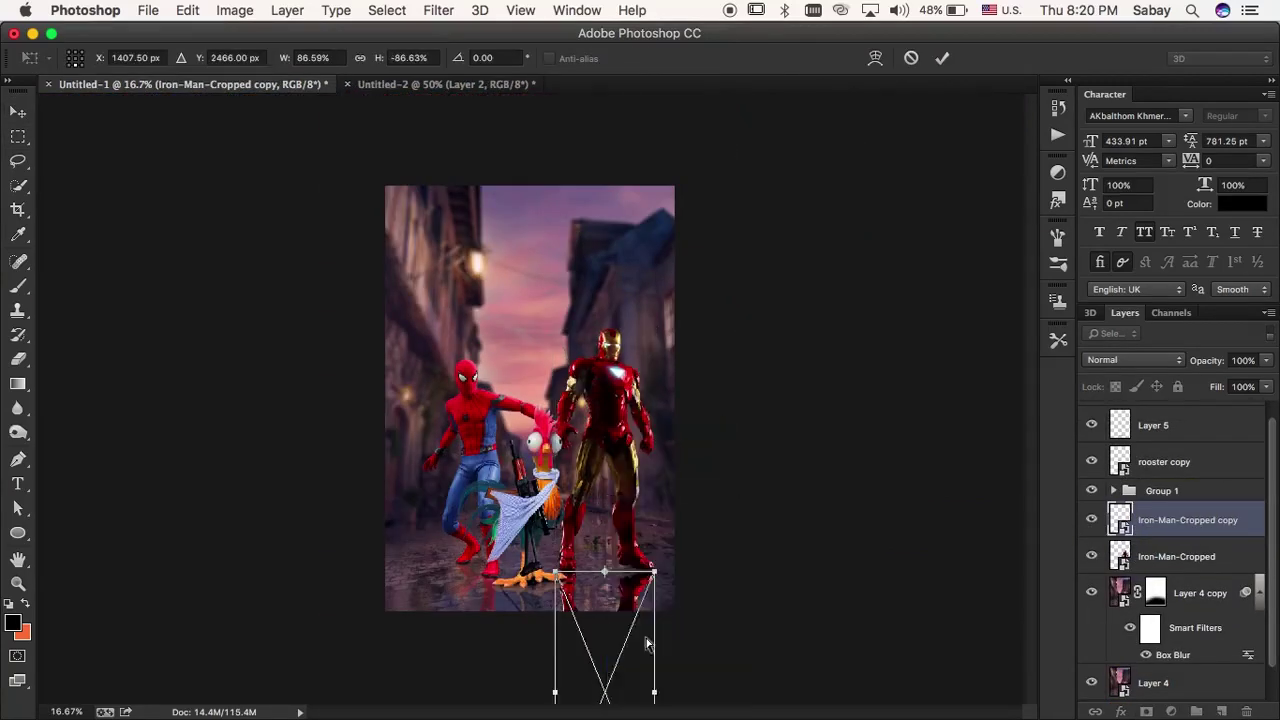
pyautogui.moveTo(648, 645); pyautogui.dragTo(650, 662)
pyautogui.press('Return')
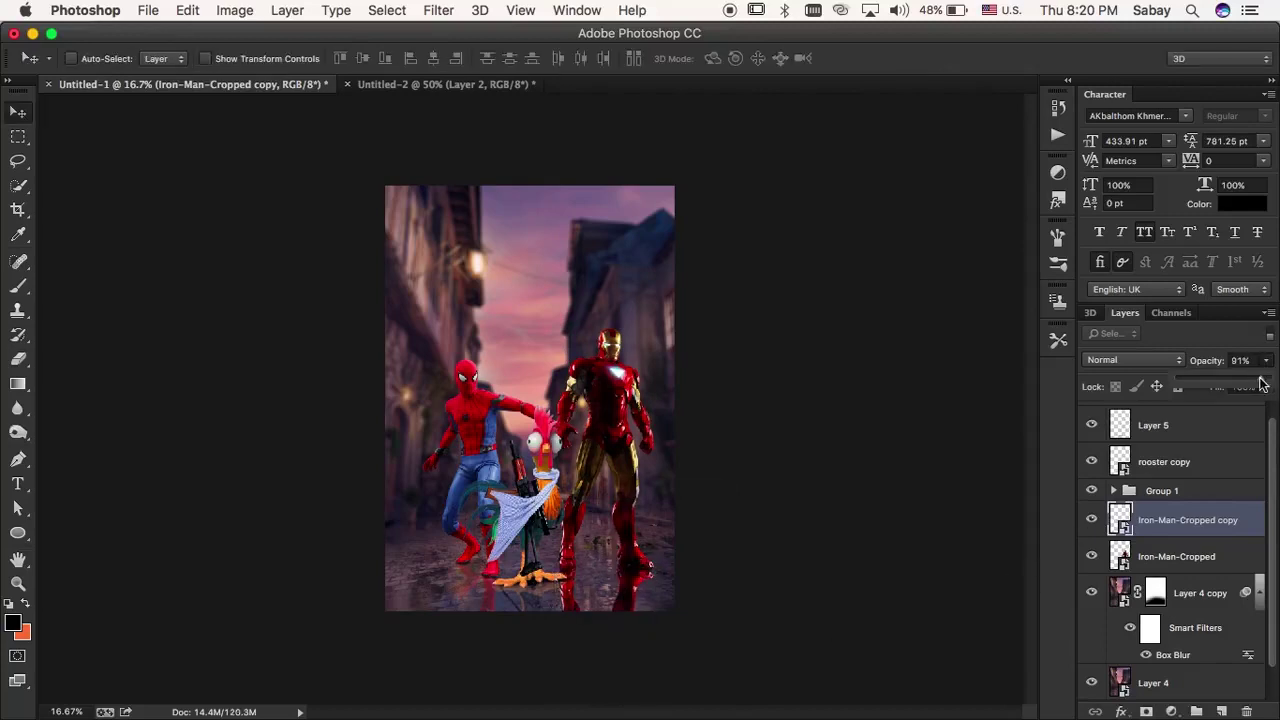
# - Add Layer 7 above the blurred street layer Layer 4 copy and set it to Multiply
pyautogui.click(1199, 593)
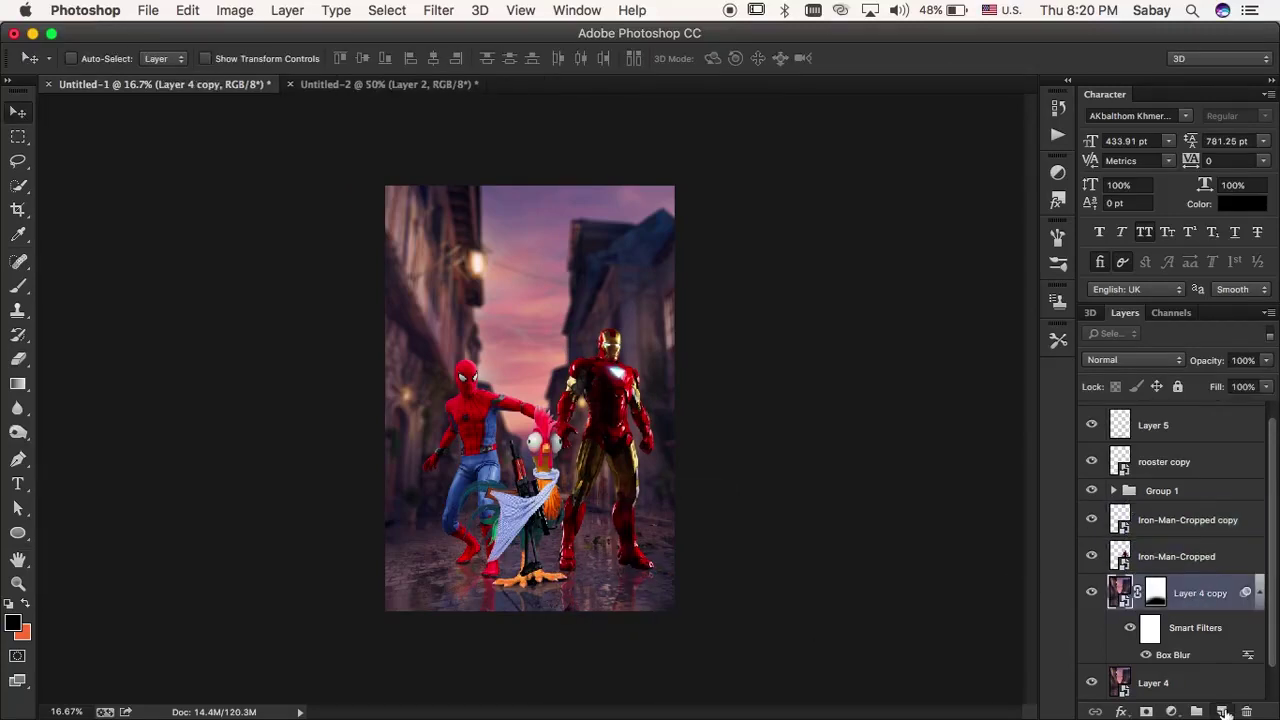
pyautogui.click(1221, 711)
pyautogui.press('b')
pyautogui.click(1133, 360)
pyautogui.click(1130, 406)
pyautogui.scroll(3, 568, 430)
pyautogui.scroll(-3, 568, 430)
pyautogui.hscroll(2, 568, 430)
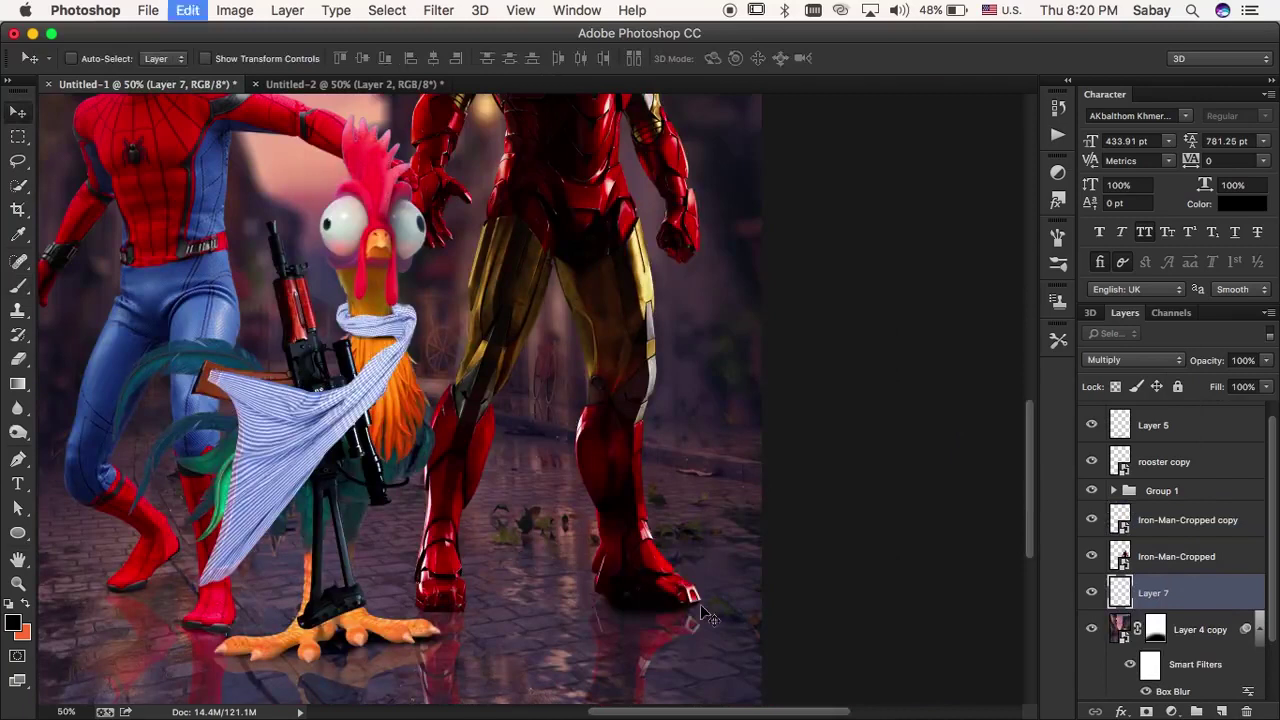
# - Nudge layer content with the Move tool and add empty Layers 8 and 9
pyautogui.press('v')
pyautogui.moveTo(655, 620); pyautogui.dragTo(700, 620)
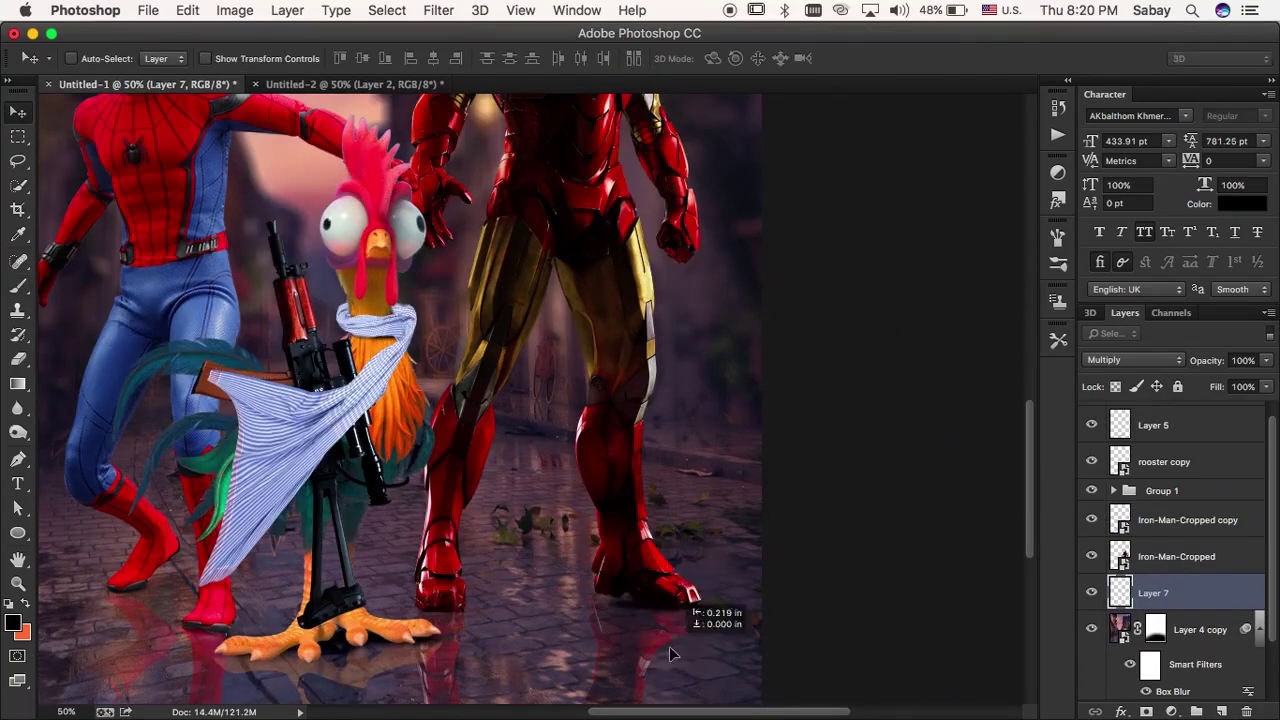
pyautogui.press('b')
pyautogui.hotkey('ctrl', 'shift', 'alt', 'n')
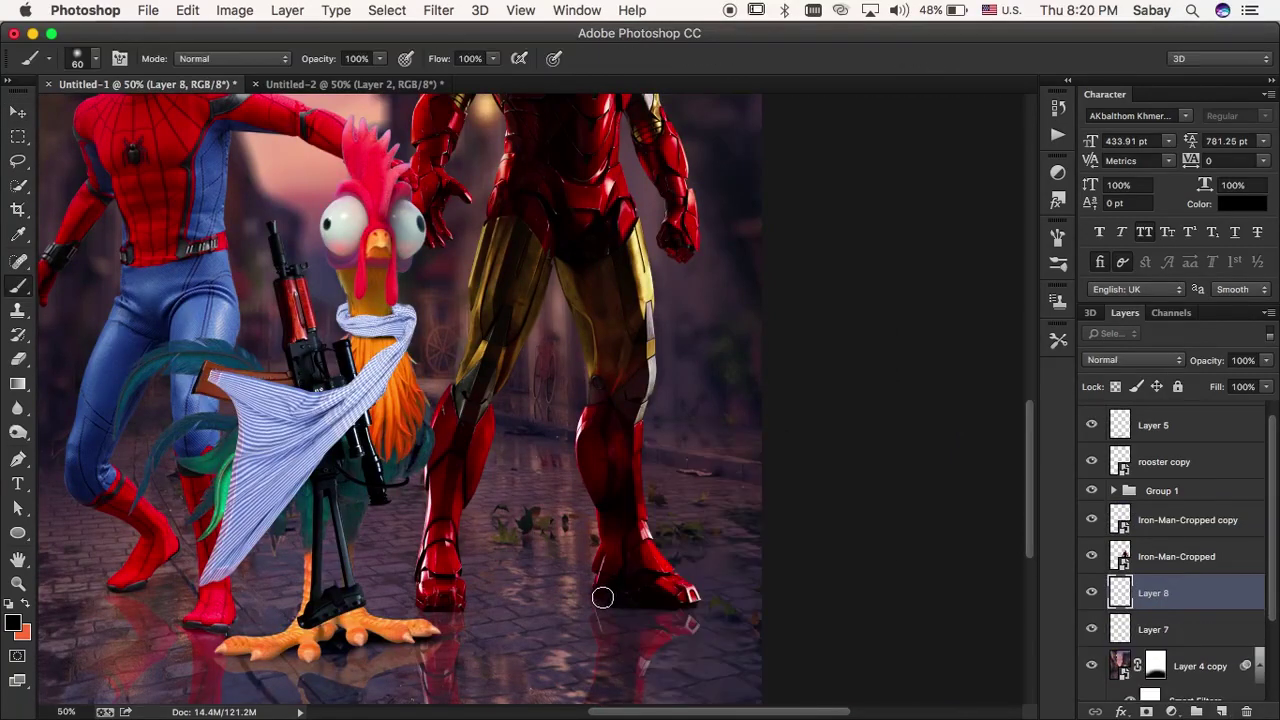
pyautogui.click(1218, 711)
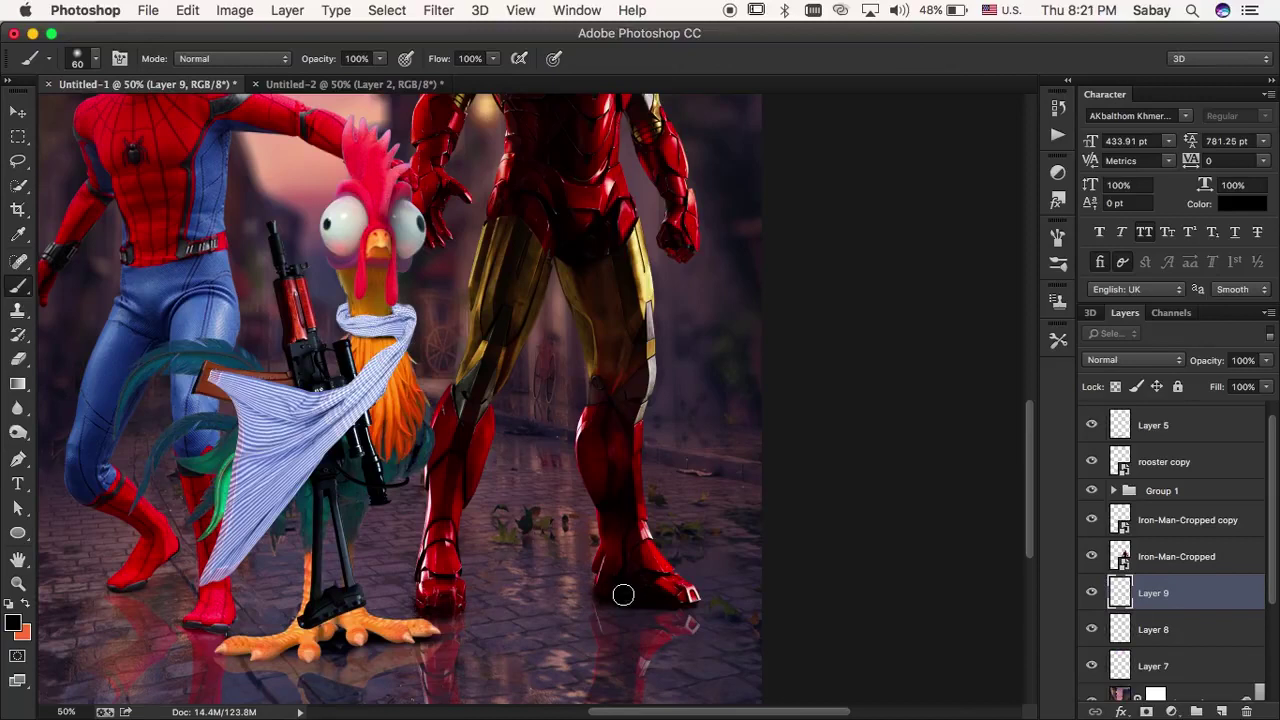
pyautogui.press('v')
pyautogui.moveTo(470, 600); pyautogui.dragTo(450, 620)
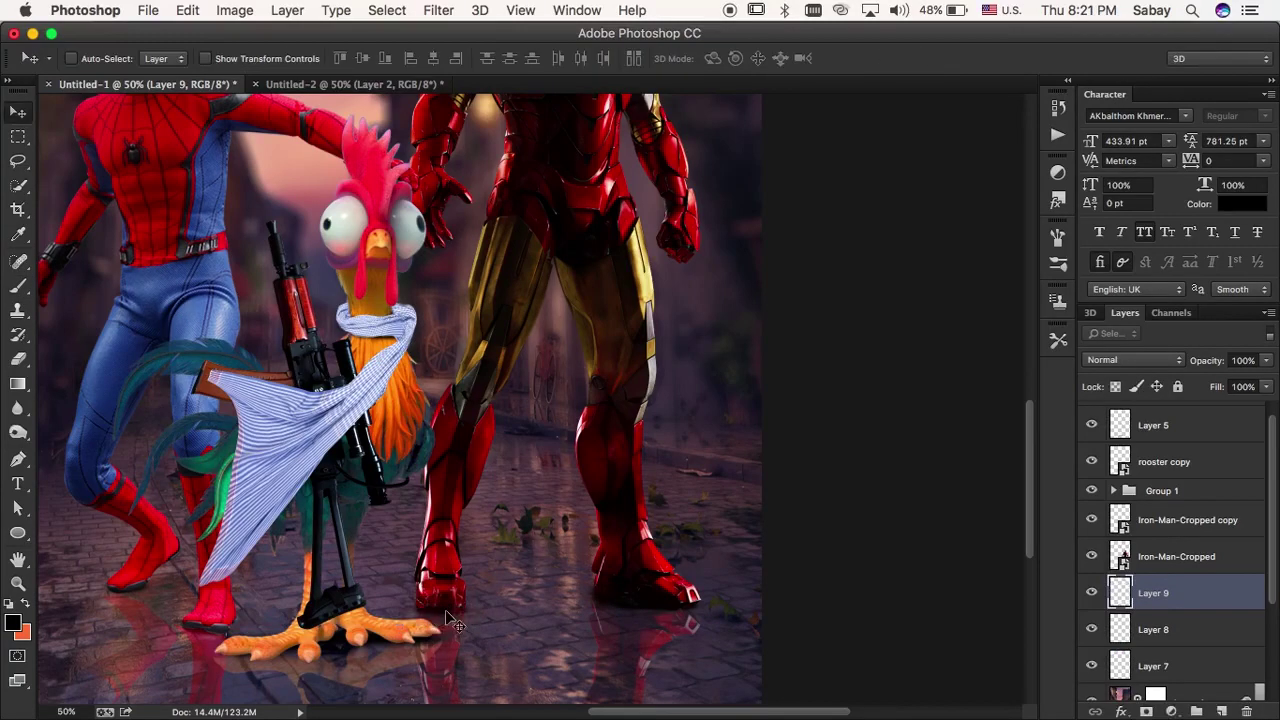
pyautogui.hotkey('ctrl', '-')
pyautogui.keyDown('ctrl'); pyautogui.click(460, 427); pyautogui.keyUp('ctrl')
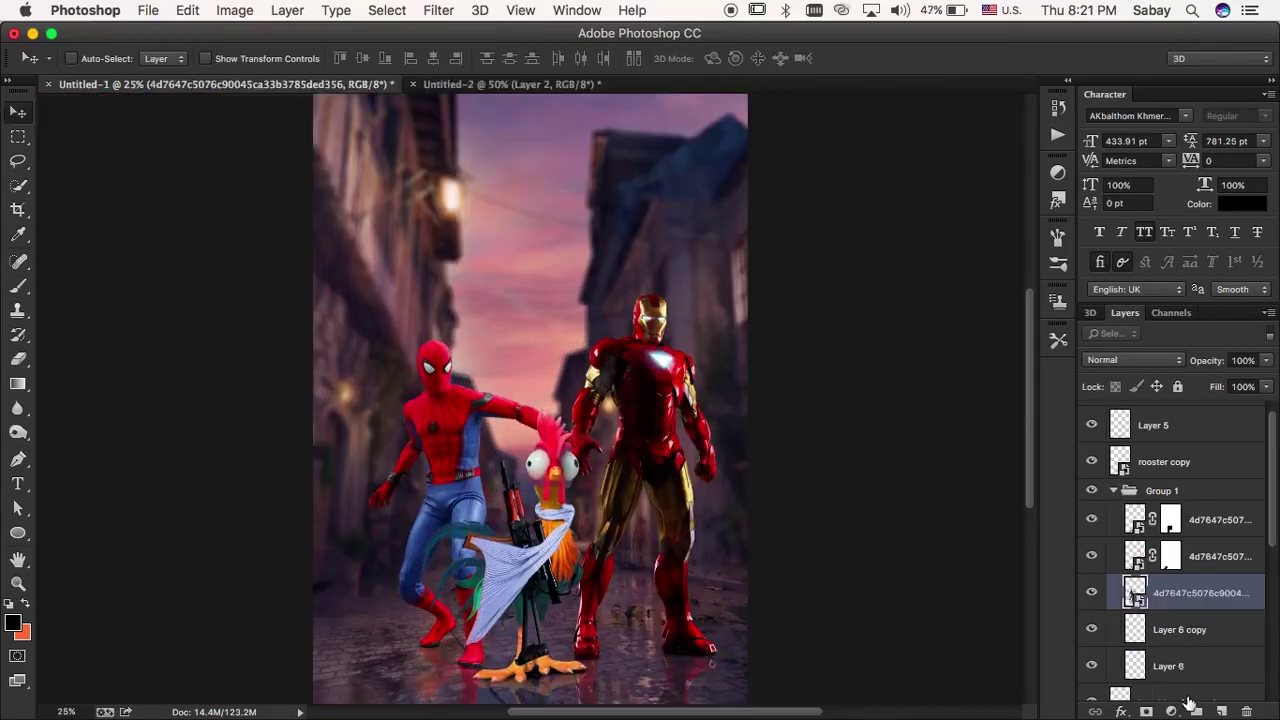
# - Add Layer 10 filled with 50% grey, clipped to Spider-Man in Hard Light
pyautogui.click(1221, 711)
pyautogui.hotkey('shift', 'F5')
pyautogui.click(594, 246)
pyautogui.click(643, 318)
pyautogui.click(758, 230)
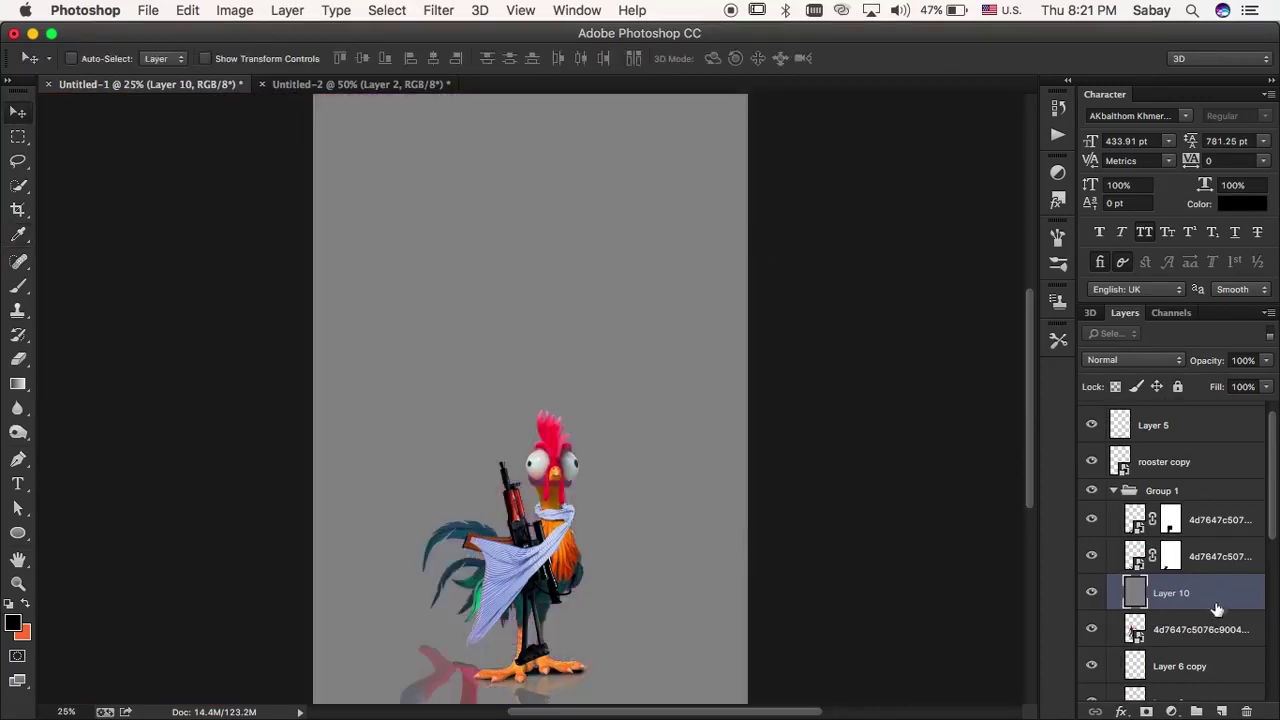
pyautogui.keyDown('alt'); pyautogui.click(1216, 610); pyautogui.keyUp('alt')
pyautogui.click(1126, 360)
pyautogui.click(1105, 558)
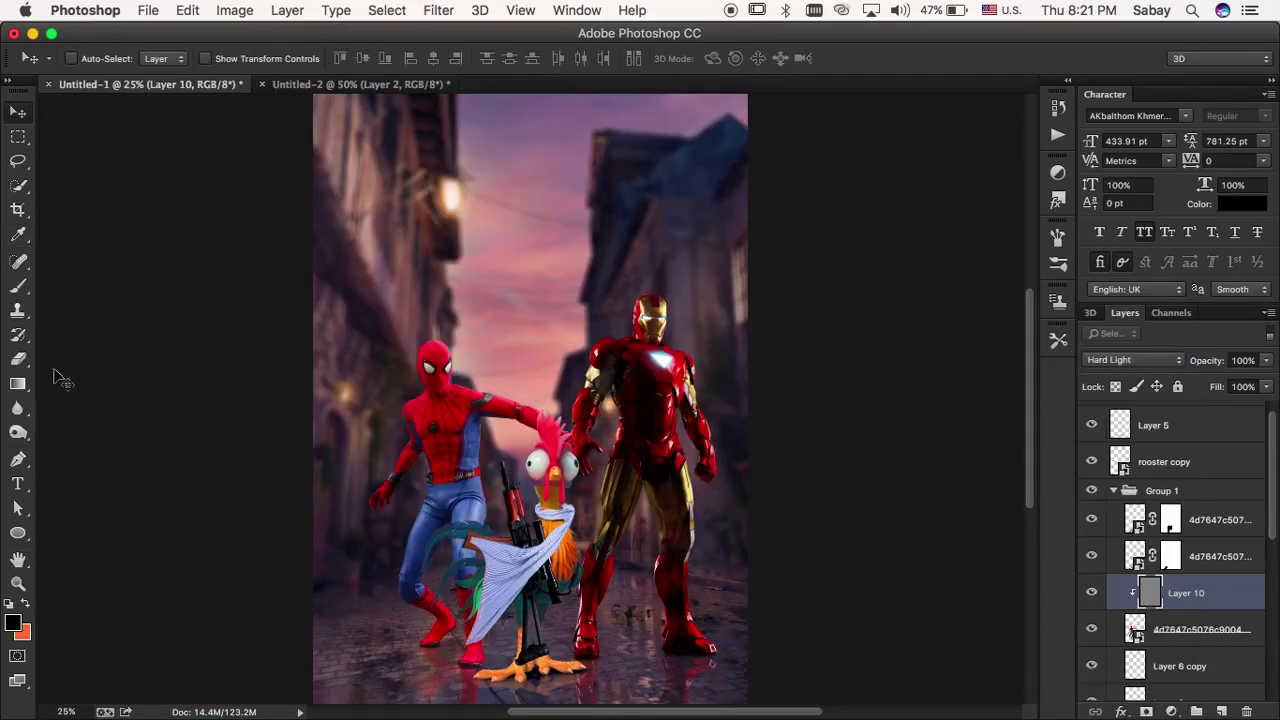
pyautogui.press('o')
# - Collapse and expand Group 1 and the rooster group, briefly checking the rooster group's blending options
pyautogui.click(1113, 490)
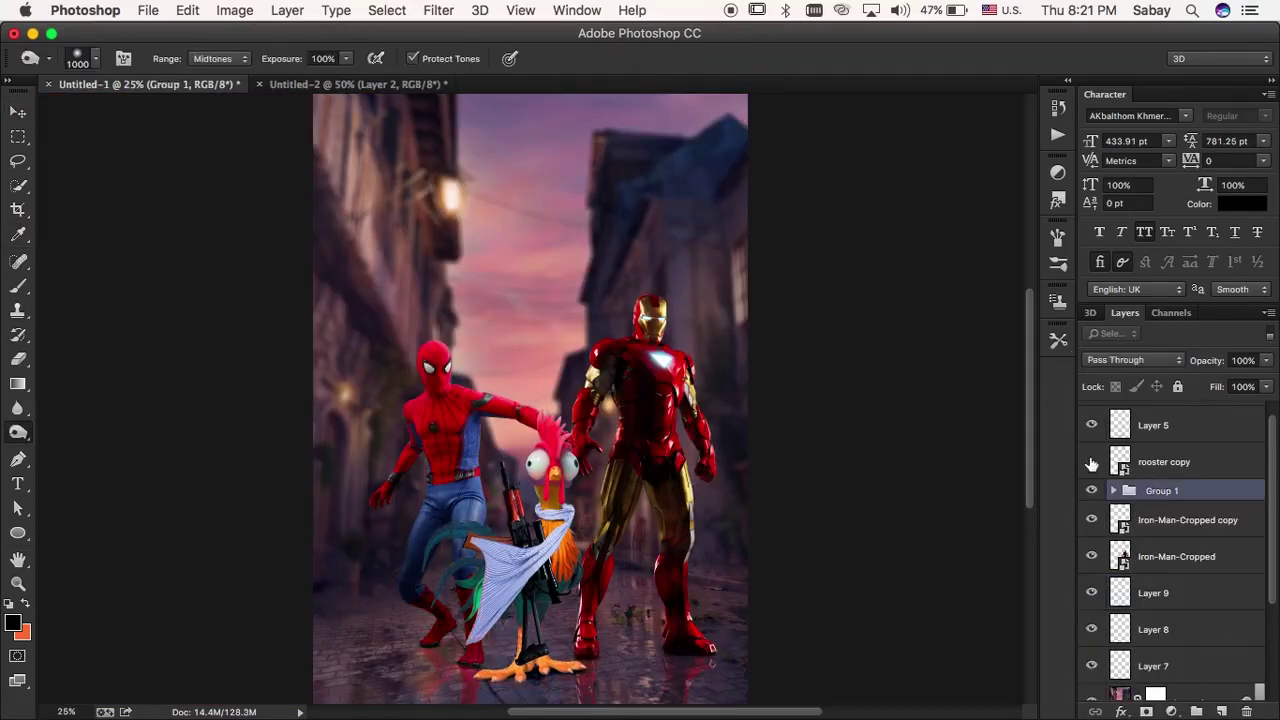
pyautogui.scroll(1, 1157, 462)
pyautogui.click(1113, 413)
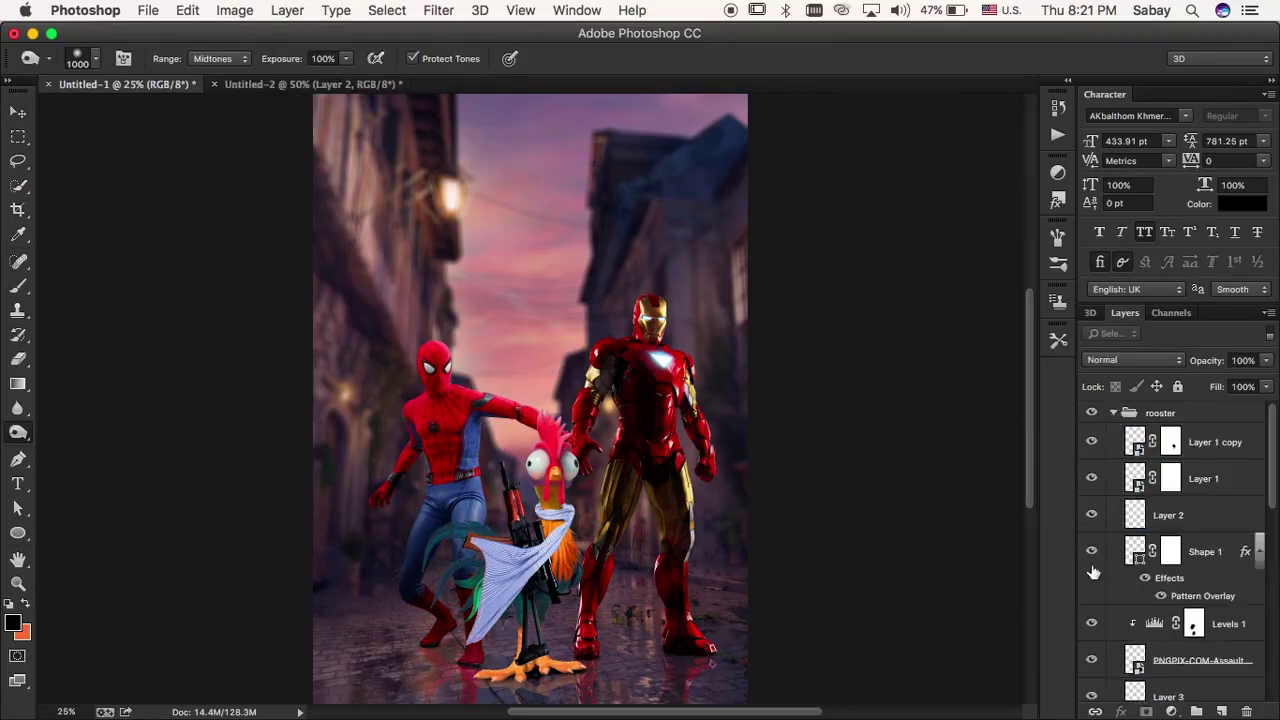
pyautogui.doubleClick(1220, 415)
pyautogui.click(1199, 198)
pyautogui.click(1113, 413)
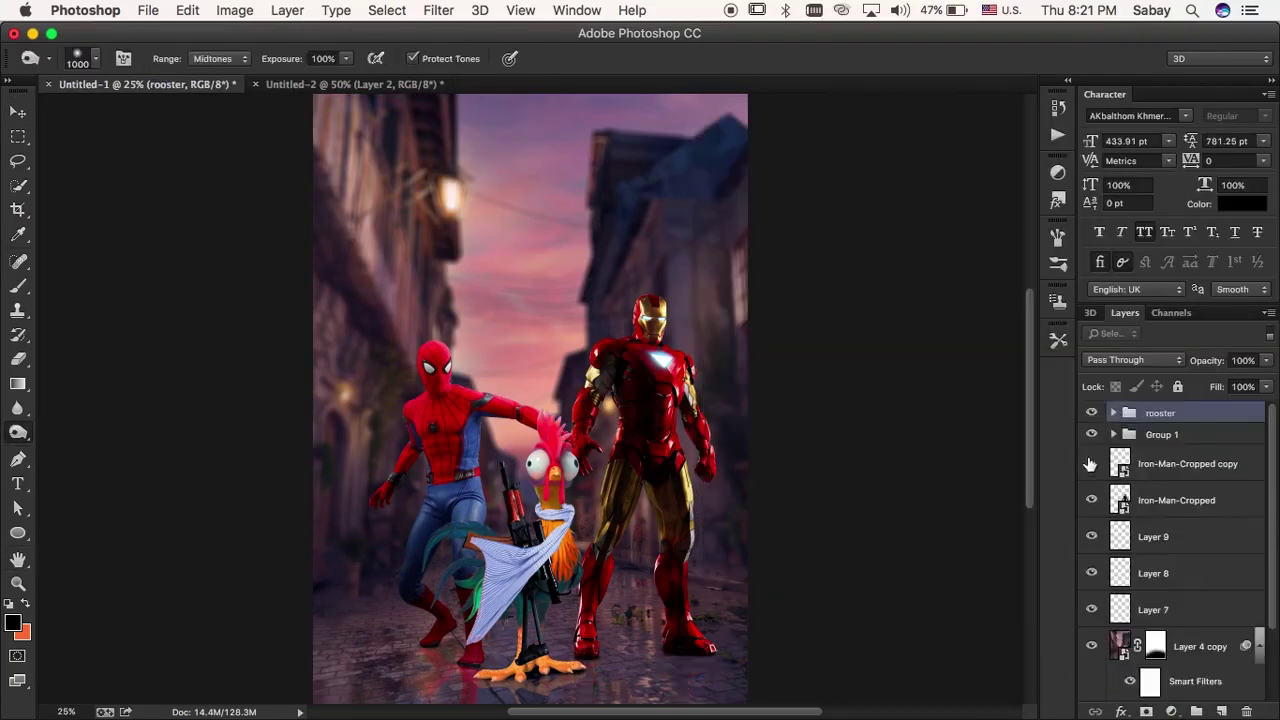
pyautogui.click(1160, 457)
# - Group the Iron Man layers as 'iron man' and add a 50% grey Layer 11 inside
pyautogui.click(1113, 434)
pyautogui.click(1155, 456)
pyautogui.write('man')
pyautogui.press('Return')
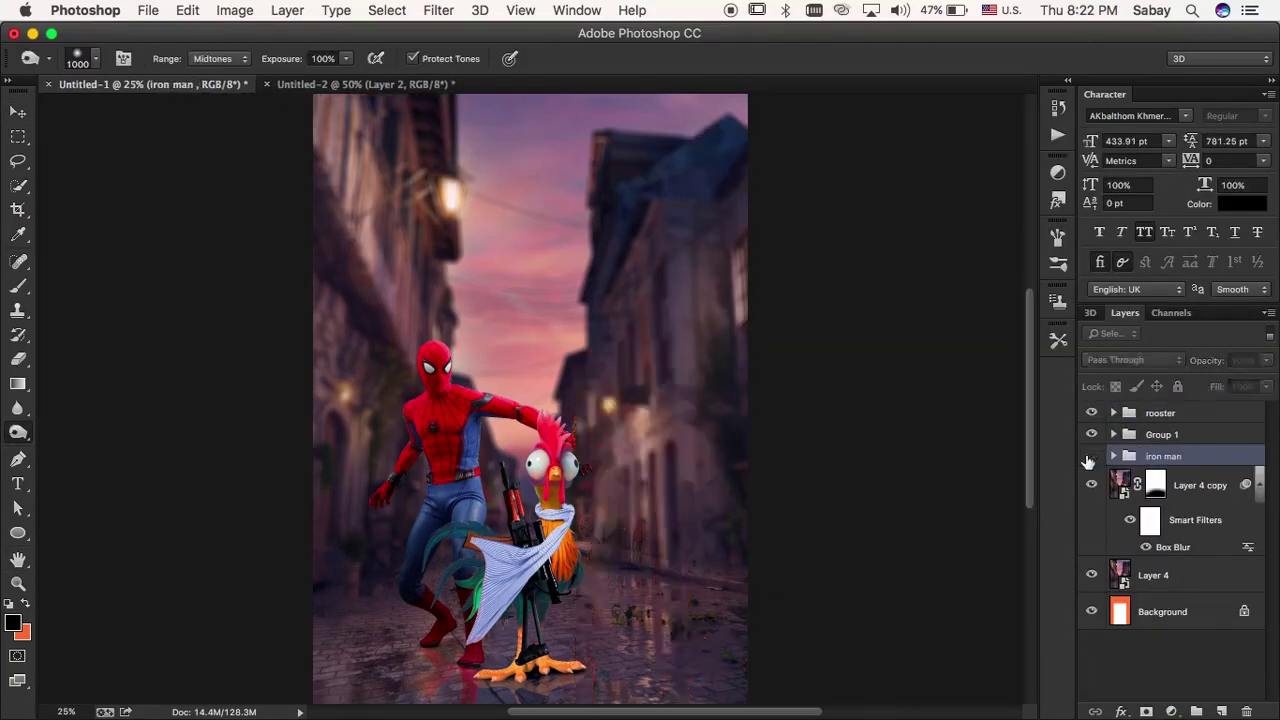
pyautogui.click(1113, 456)
pyautogui.click(1190, 521)
pyautogui.click(1221, 711)
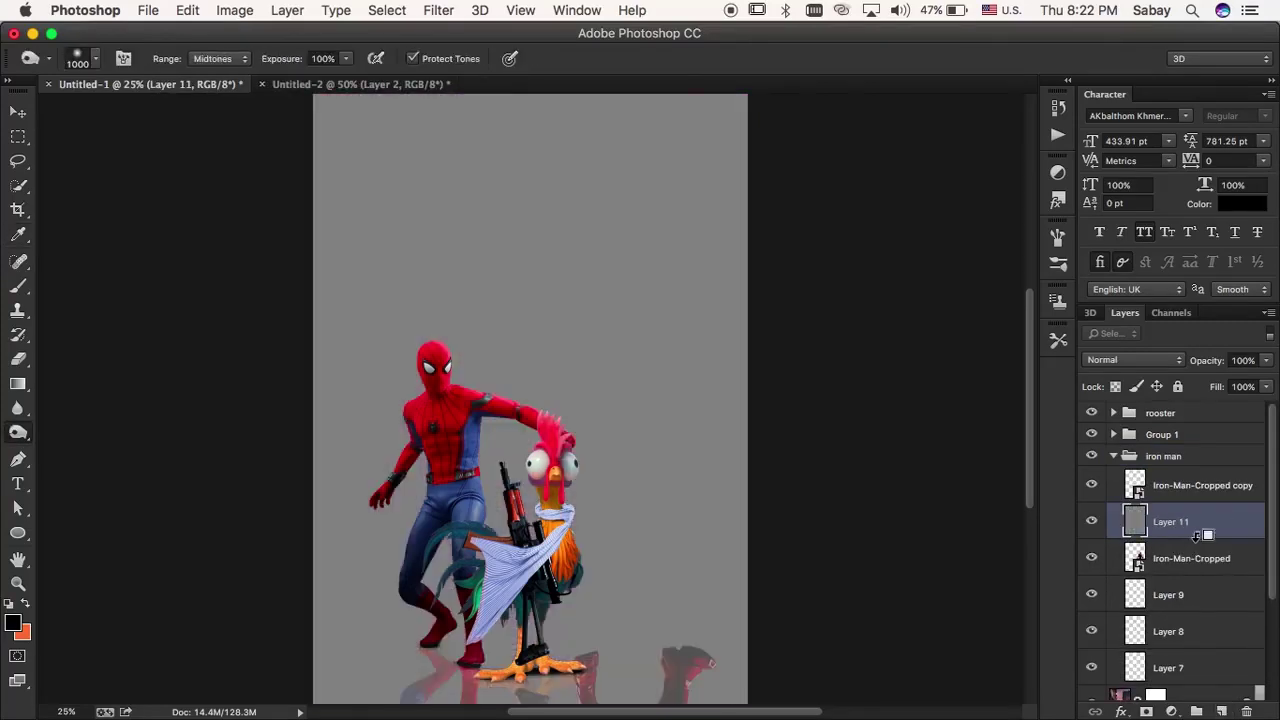
# - Clip grey Layer 11 to Iron Man in Hard Light, briefly toggling the gun layer's visibility
pyautogui.keyDown('alt'); pyautogui.click(1199, 539); pyautogui.keyUp('alt')
pyautogui.click(1133, 360)
pyautogui.click(1110, 557)
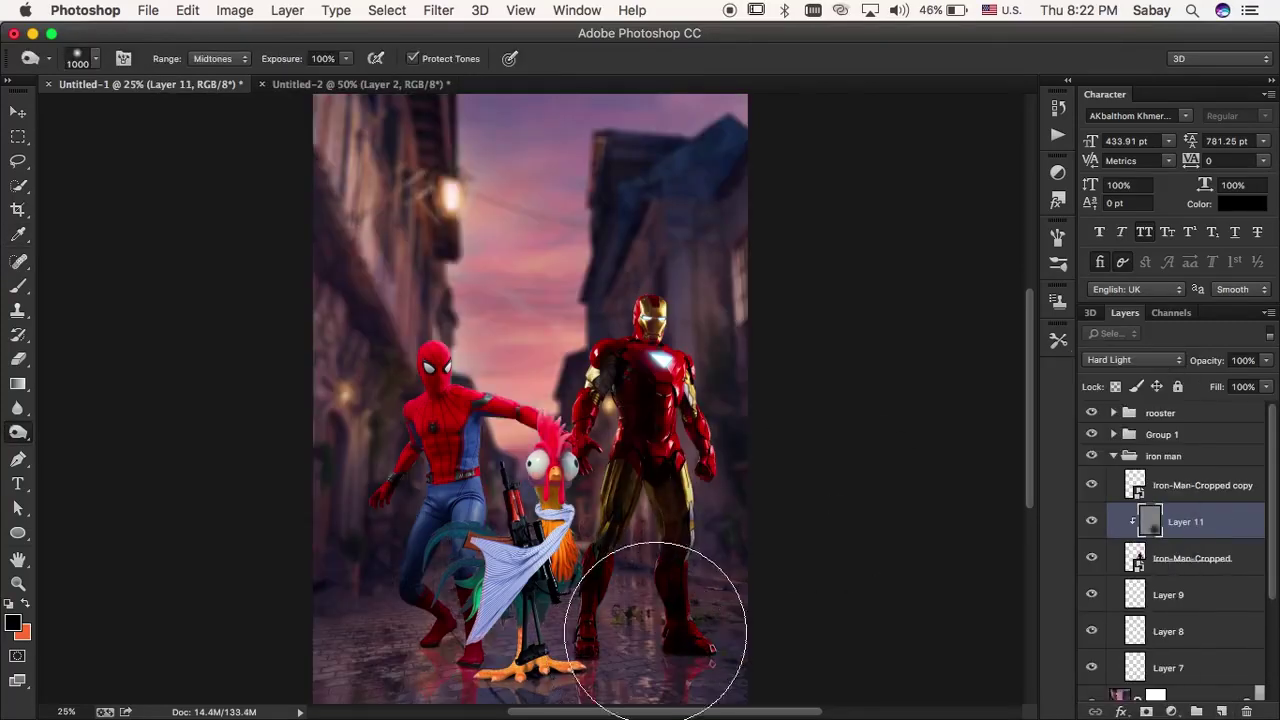
pyautogui.click(1113, 456)
pyautogui.scroll(-3, 1180, 520)
pyautogui.click(1091, 609)
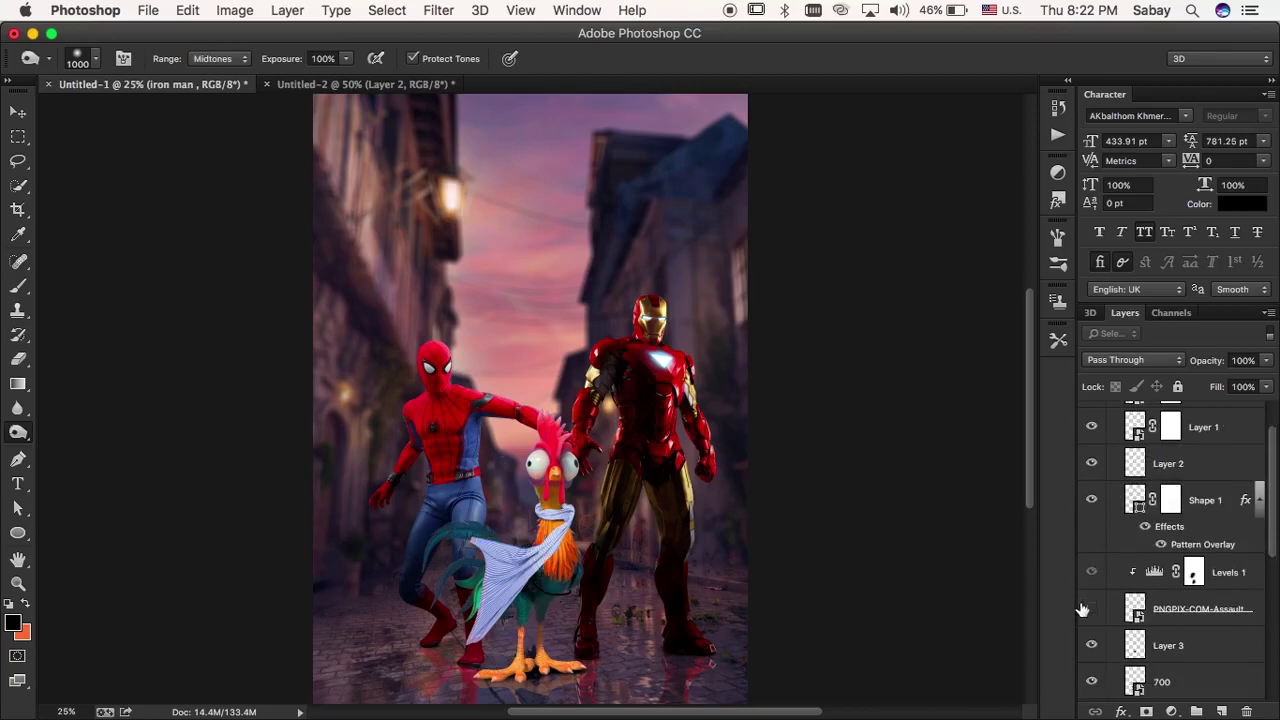
pyautogui.click(1091, 609)
pyautogui.scroll(-1, 1091, 609)
# - Add grey Layer 12 clipped to rooster body layer 700, set to Vivid Light after trying Linear Light
pyautogui.click(1180, 644)
pyautogui.click(1221, 711)
pyautogui.keyDown('alt'); pyautogui.click(1172, 651); pyautogui.keyUp('alt')
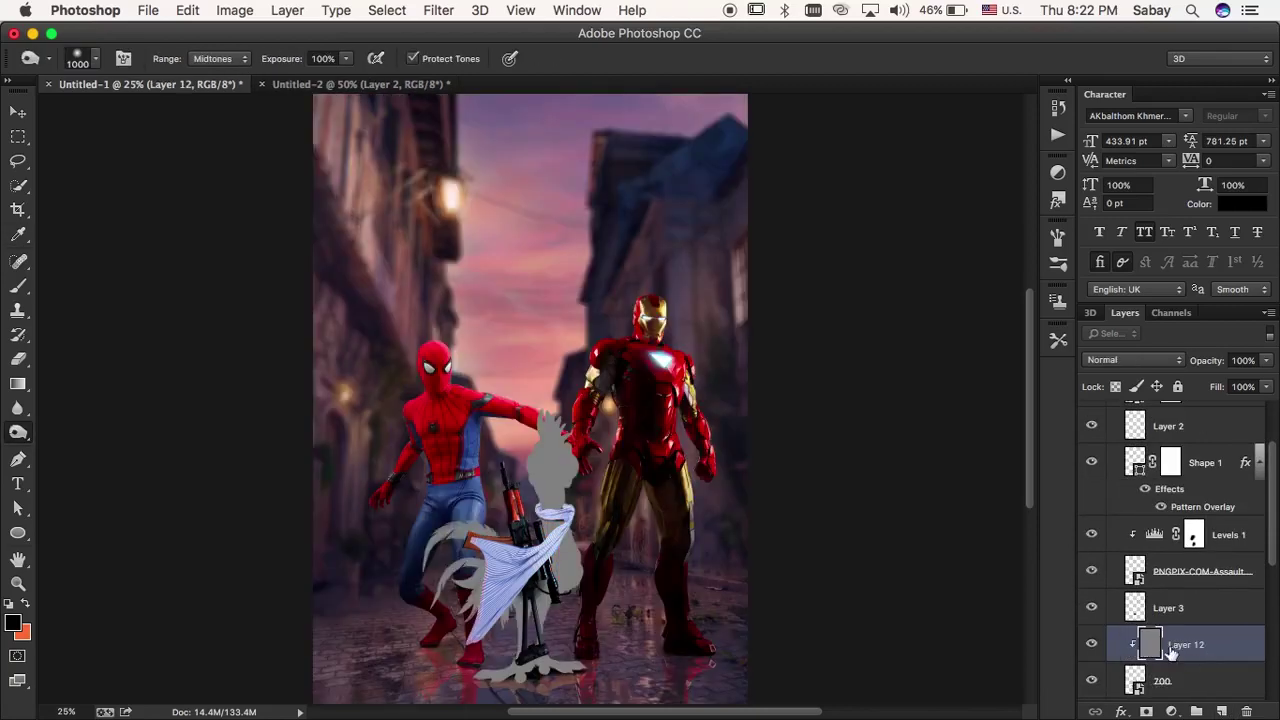
pyautogui.click(1133, 360)
pyautogui.click(1115, 586)
pyautogui.click(1145, 360)
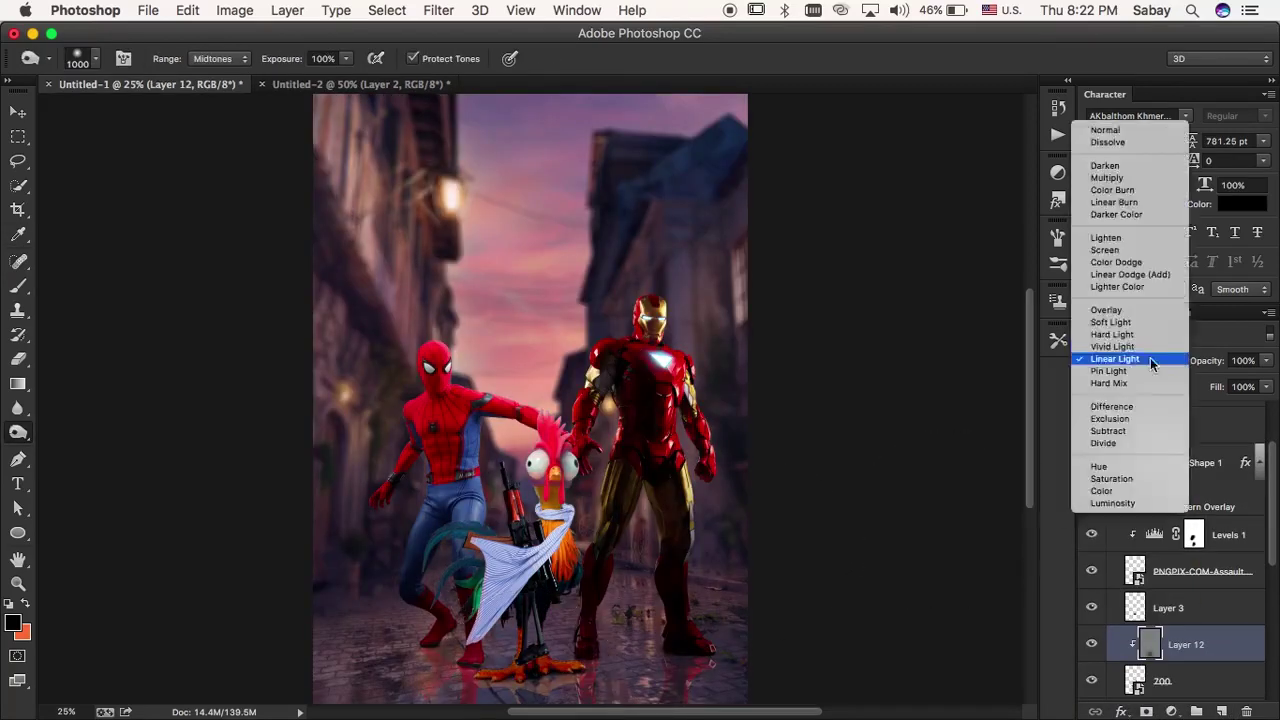
pyautogui.click(1140, 346)
pyautogui.press('v')
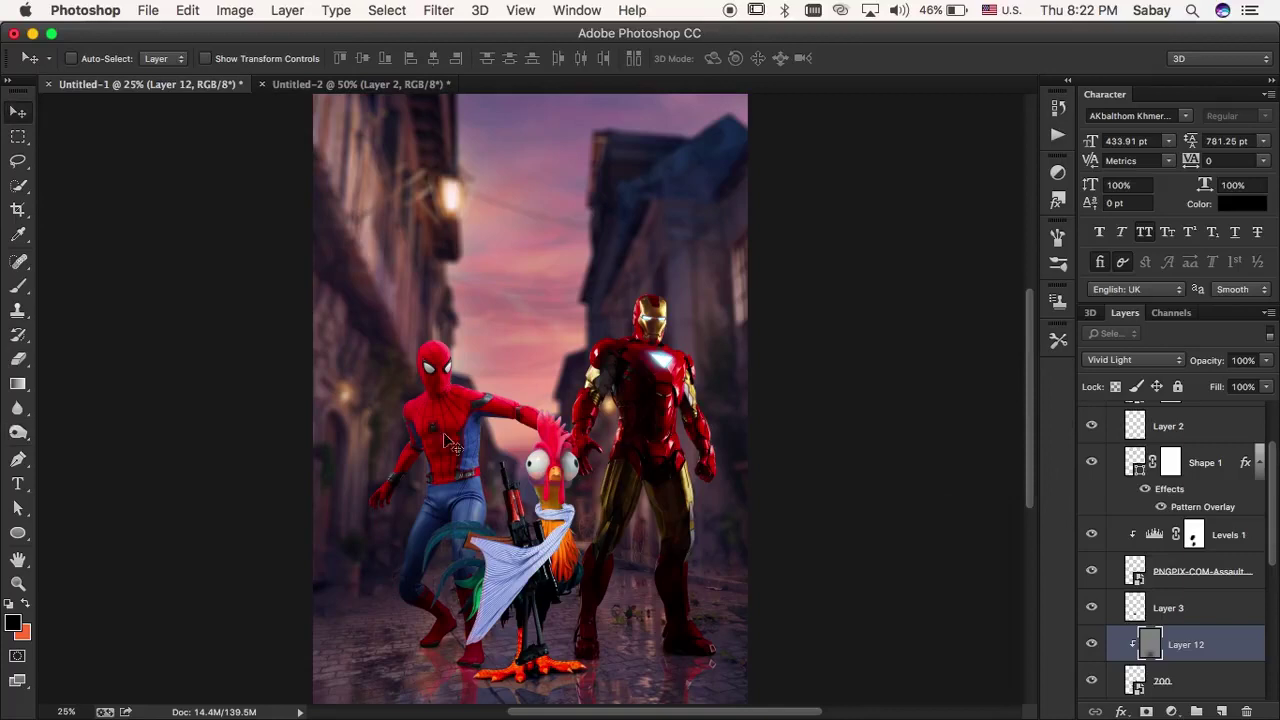
pyautogui.click(18, 432)
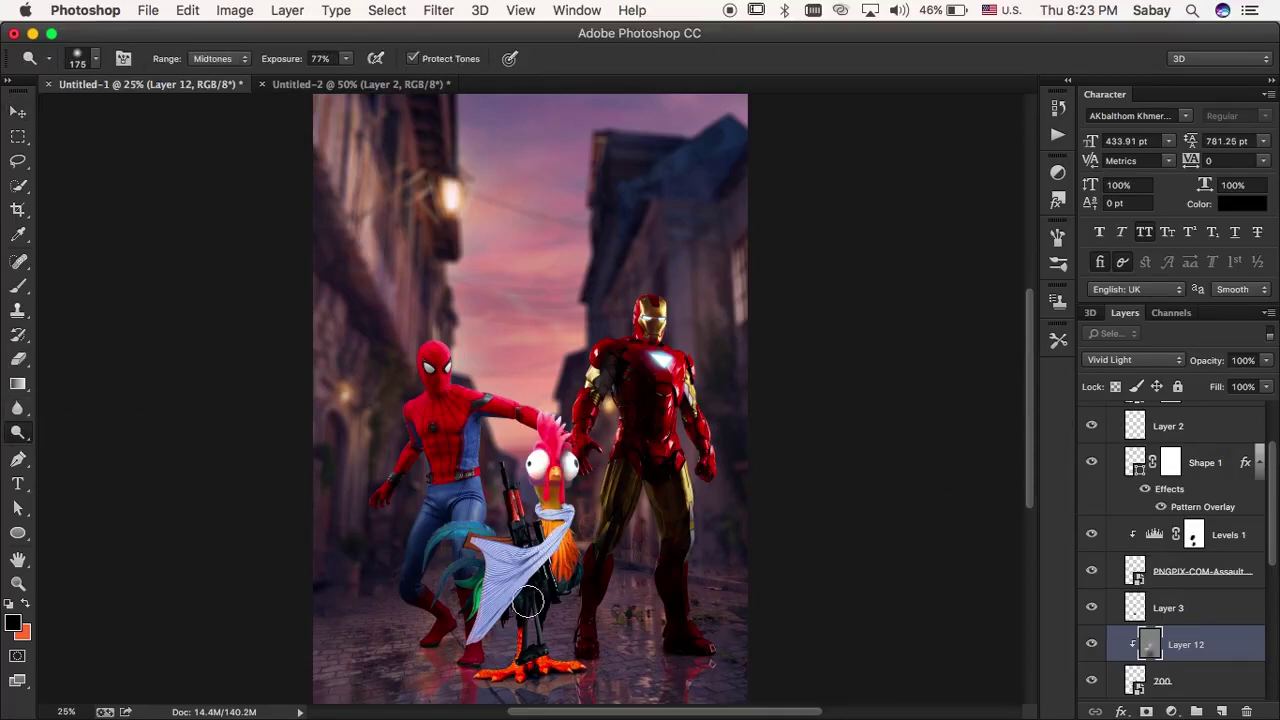
pyautogui.keyDown('ctrl'); pyautogui.click(481, 339); pyautogui.keyUp('ctrl')
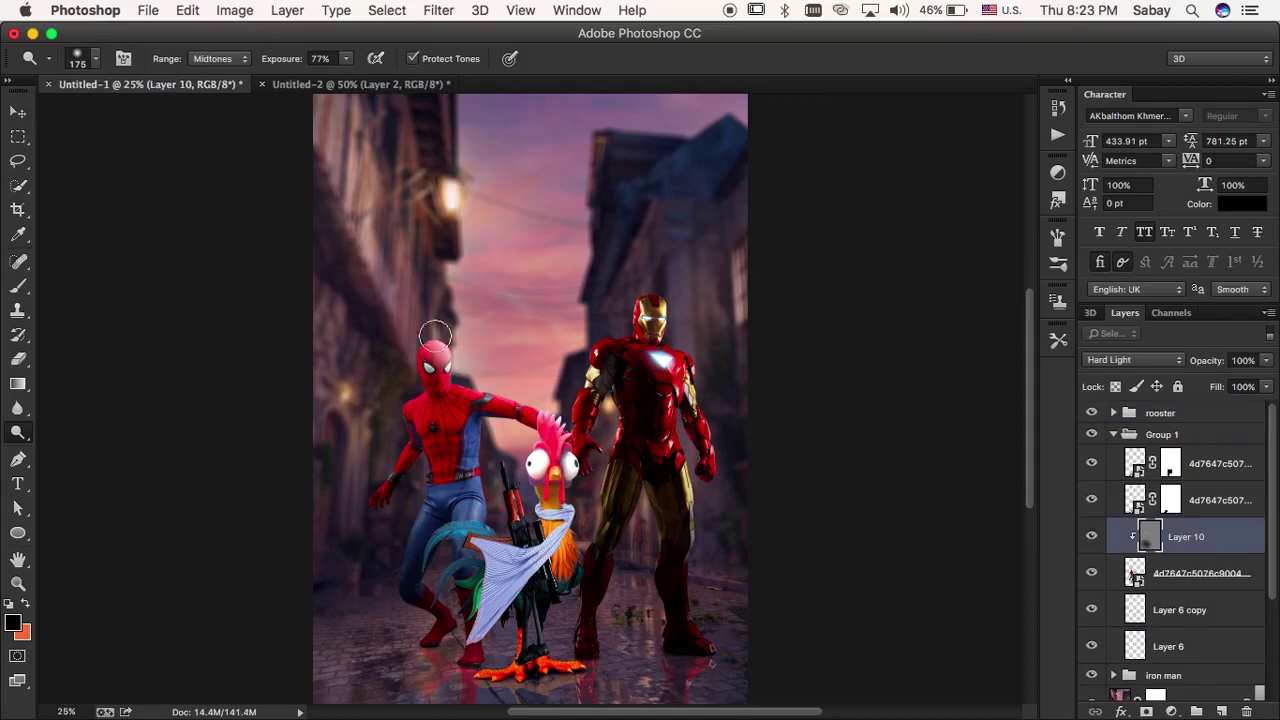
# - Dodge at 77% exposure on Spider-Man's Layer 10 and along Iron Man's left arm on Layer 11
pyautogui.rightClick(18, 432)
pyautogui.click(80, 446)
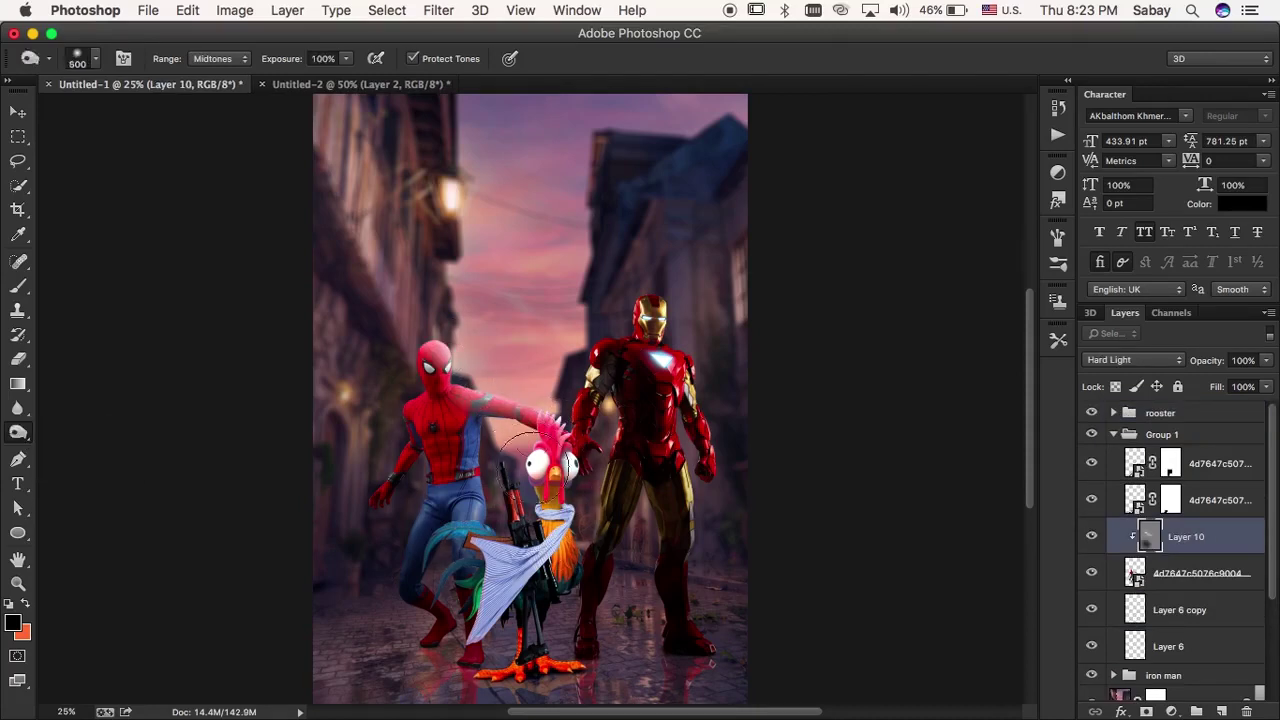
pyautogui.hotkey('shift', 'o')
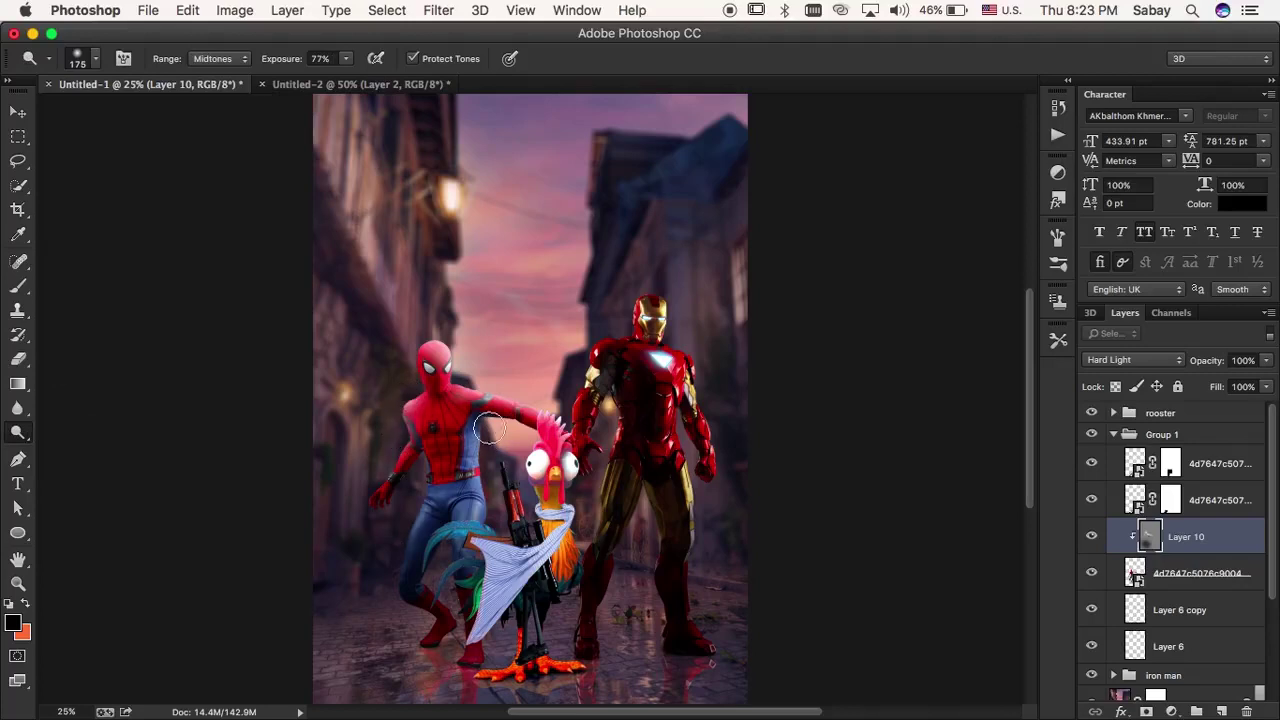
pyautogui.click(1113, 434)
pyautogui.keyDown('ctrl'); pyautogui.click(683, 455); pyautogui.keyUp('ctrl')
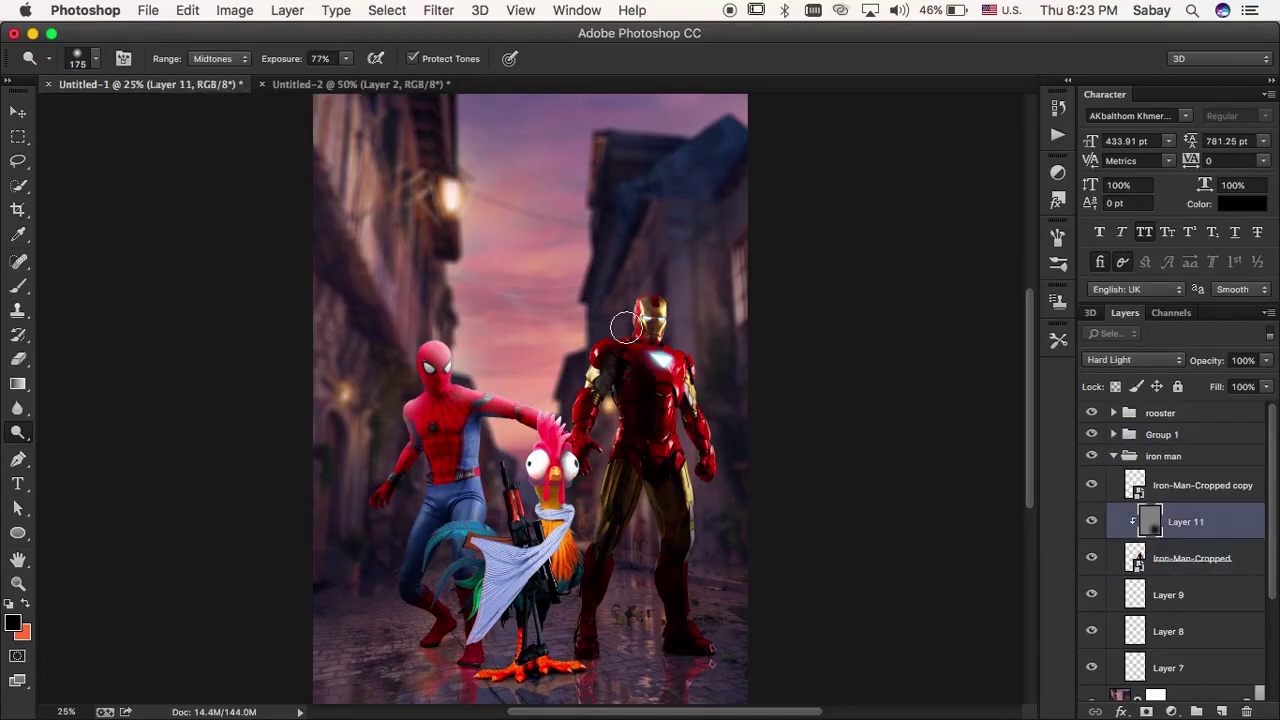
pyautogui.moveTo(608, 329); pyautogui.dragTo(612, 414)
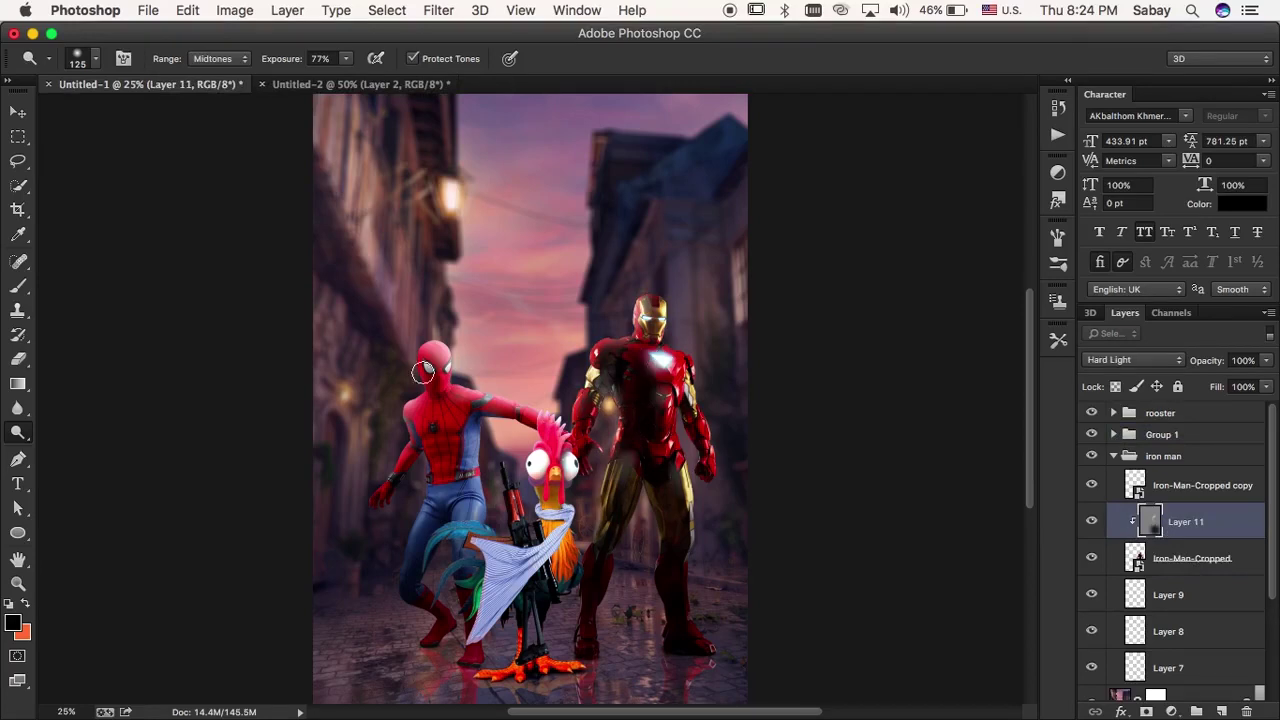
# - Paint a bright orange glow on new Layer 13 and set it to Screen
pyautogui.click(1113, 456)
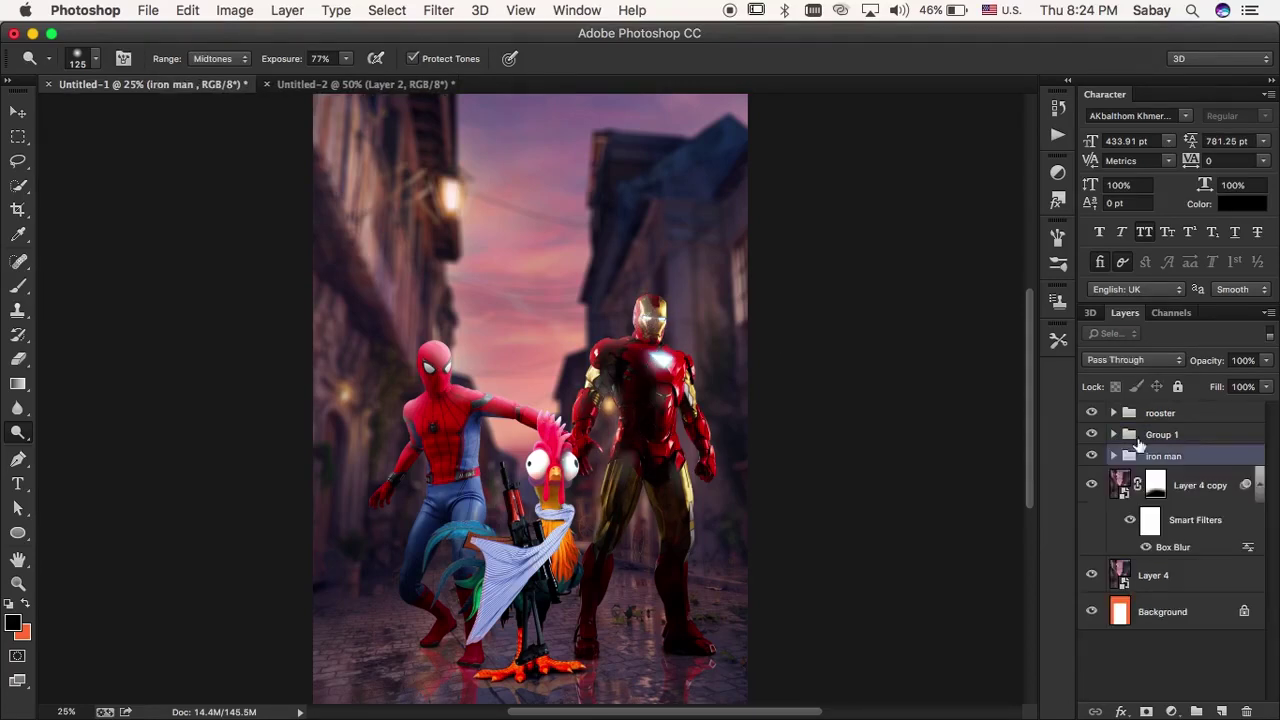
pyautogui.click(1160, 412)
pyautogui.click(1221, 711)
pyautogui.click(15, 624)
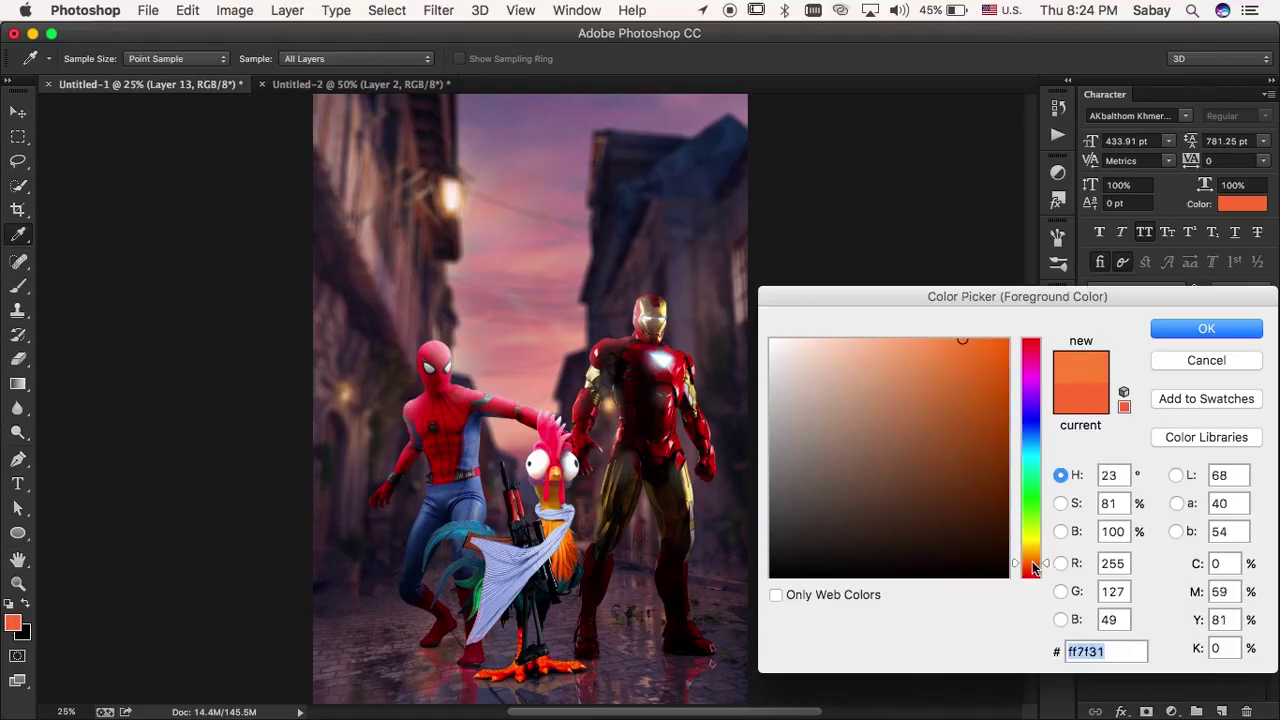
pyautogui.click(969, 360)
pyautogui.press('Return')
pyautogui.press('0')
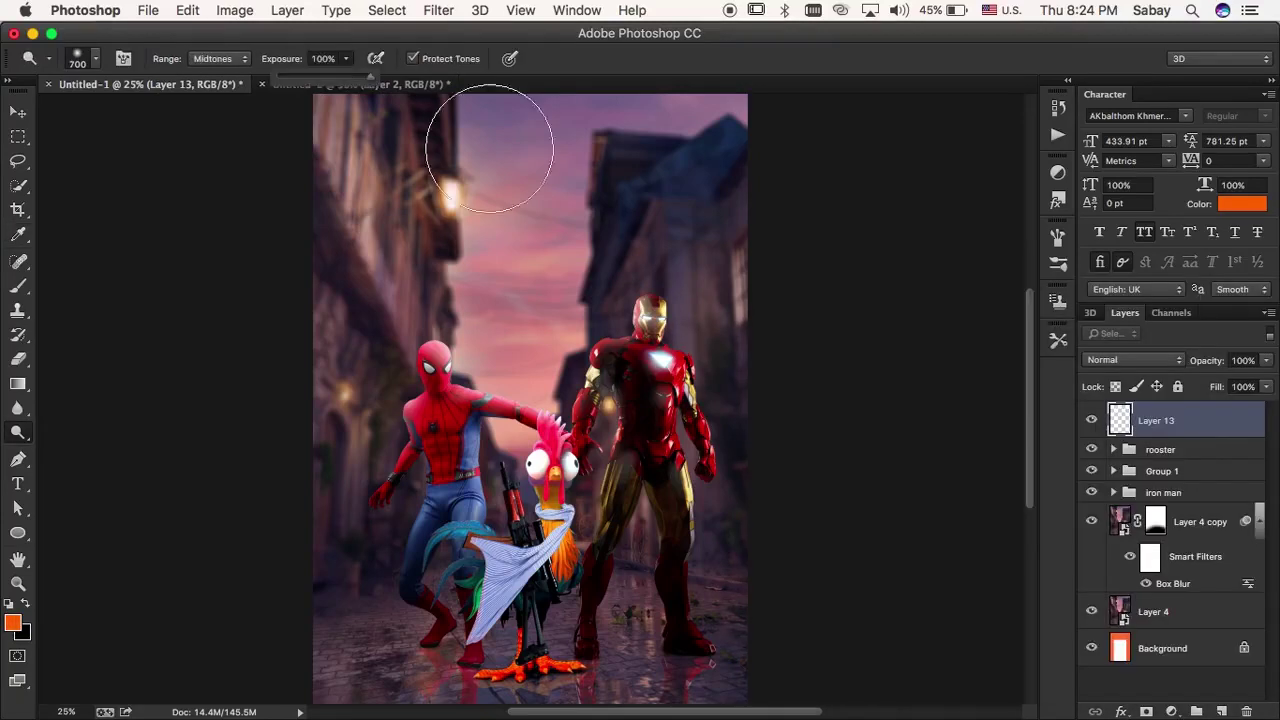
pyautogui.press('b')
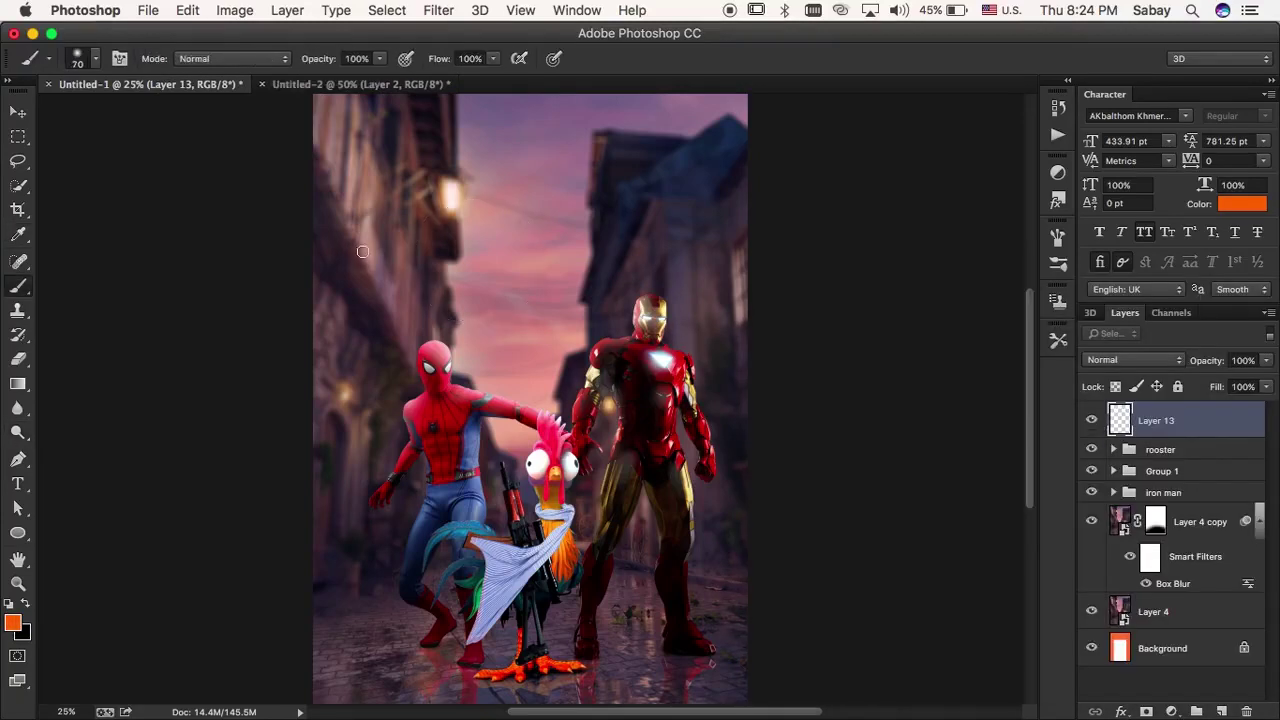
pyautogui.click(1133, 360)
pyautogui.click(1110, 484)
# - Move the orange glow toward the upper-left lamp and add a Screen-blended duplicate, Layer 13 copy
pyautogui.hotkey('ctrl', 't')
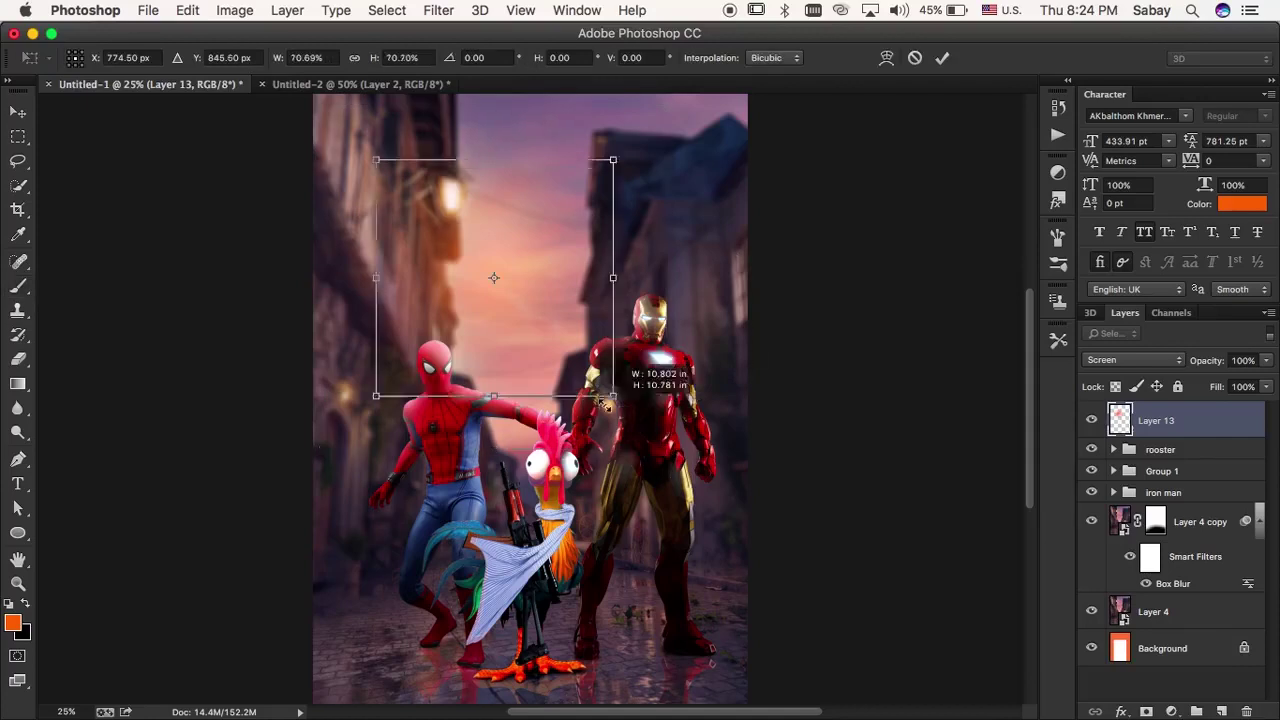
pyautogui.moveTo(563, 354)
pyautogui.mouseDown()
pyautogui.moveTo(533, 297)
pyautogui.moveTo(420, 452)
pyautogui.moveTo(388, 440)
pyautogui.mouseUp()
pyautogui.press('Return')
pyautogui.hotkey('ctrl', 'j')
pyautogui.hotkey('ctrl', 't')
pyautogui.press('Return')
pyautogui.click(1133, 360)
pyautogui.click(1110, 416)
pyautogui.click(1133, 360)
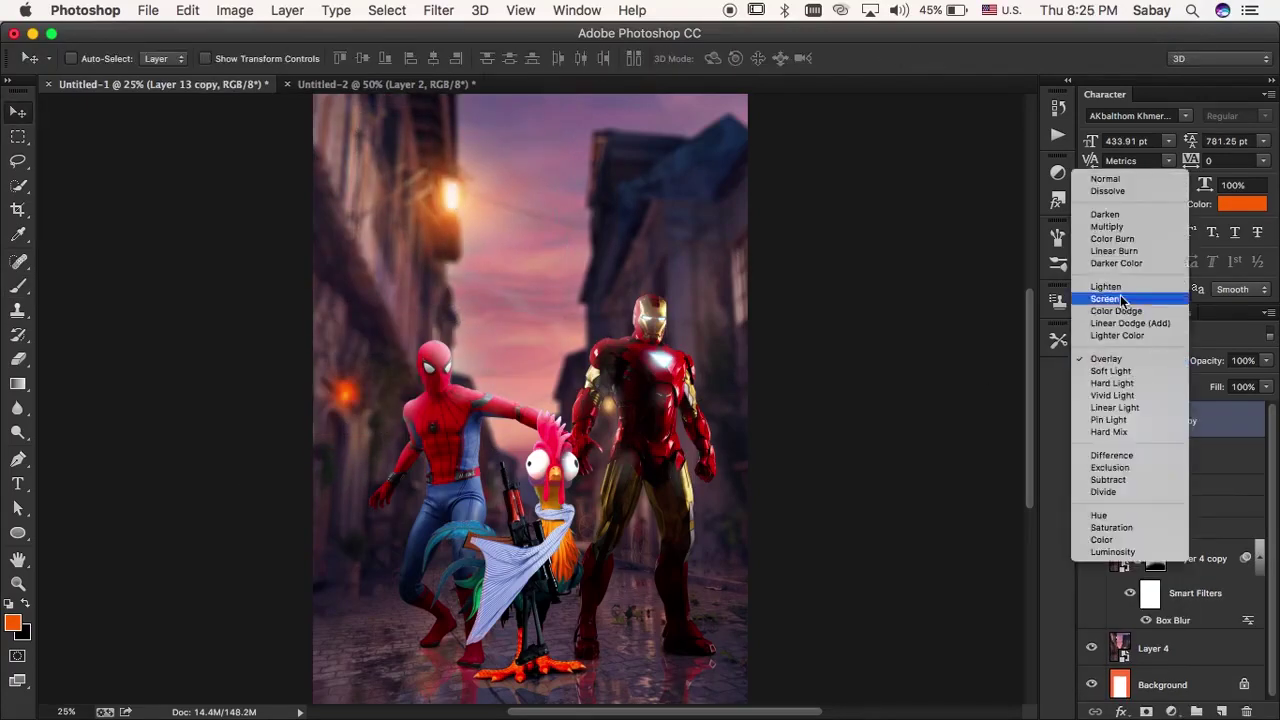
pyautogui.click(1110, 300)
# - Place sun-glow Layer 14 between Spider-Man and Iron Man, stretched taller and wider
pyautogui.hotkey('ctrl', 'v')
pyautogui.hotkey('ctrl', 't')
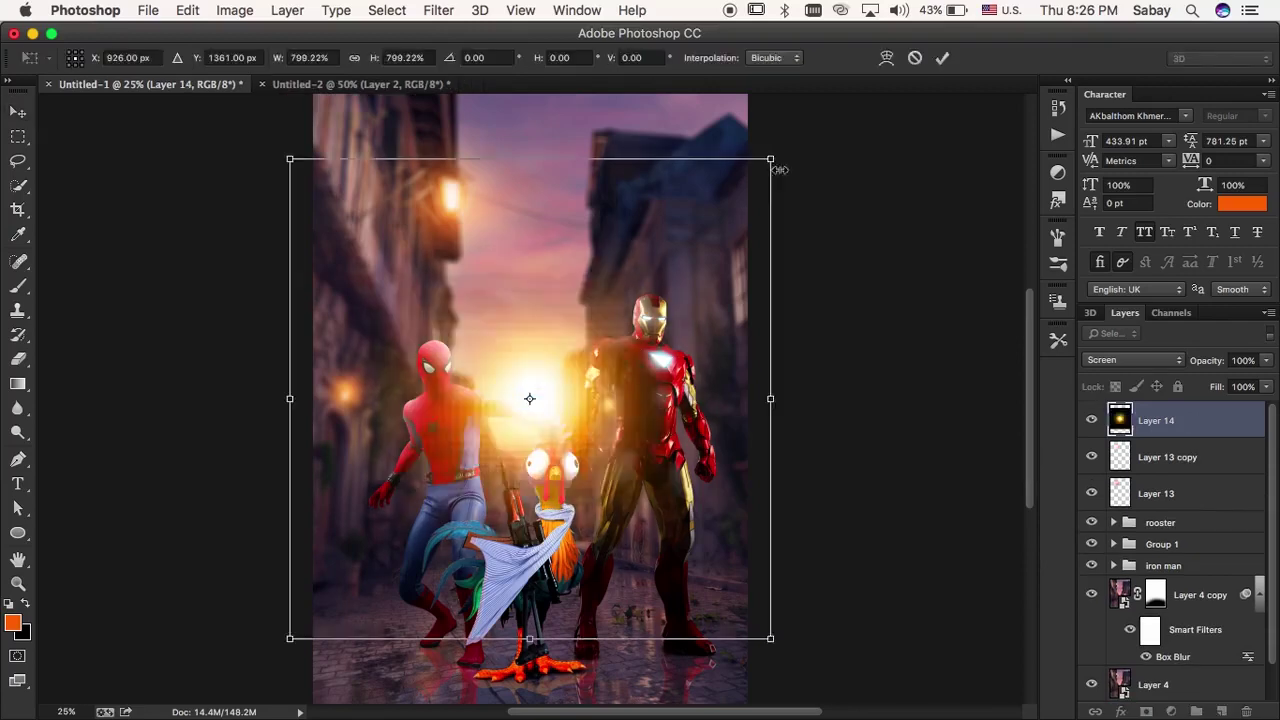
pyautogui.moveTo(529, 400); pyautogui.dragTo(523, 340)
pyautogui.moveTo(780, 571); pyautogui.dragTo(721, 529)
pyautogui.press('Return')
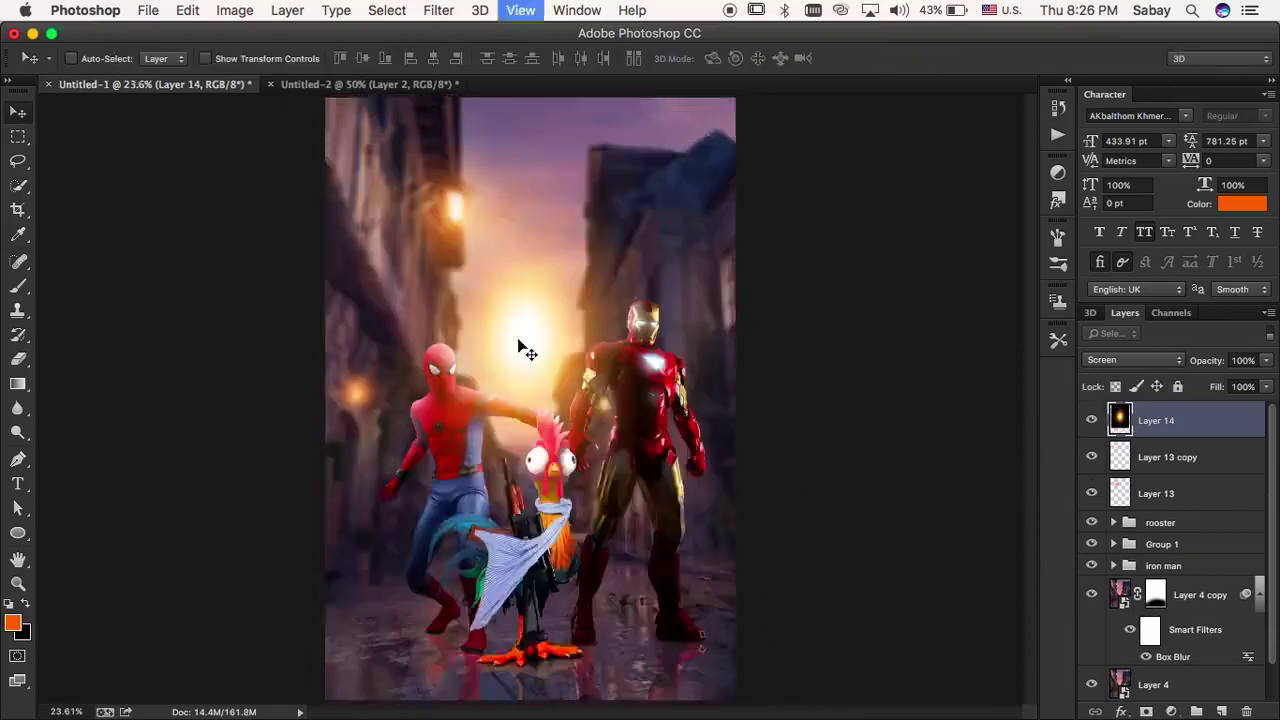
pyautogui.hotkey('ctrl', '-')
pyautogui.hotkey('ctrl', 't')
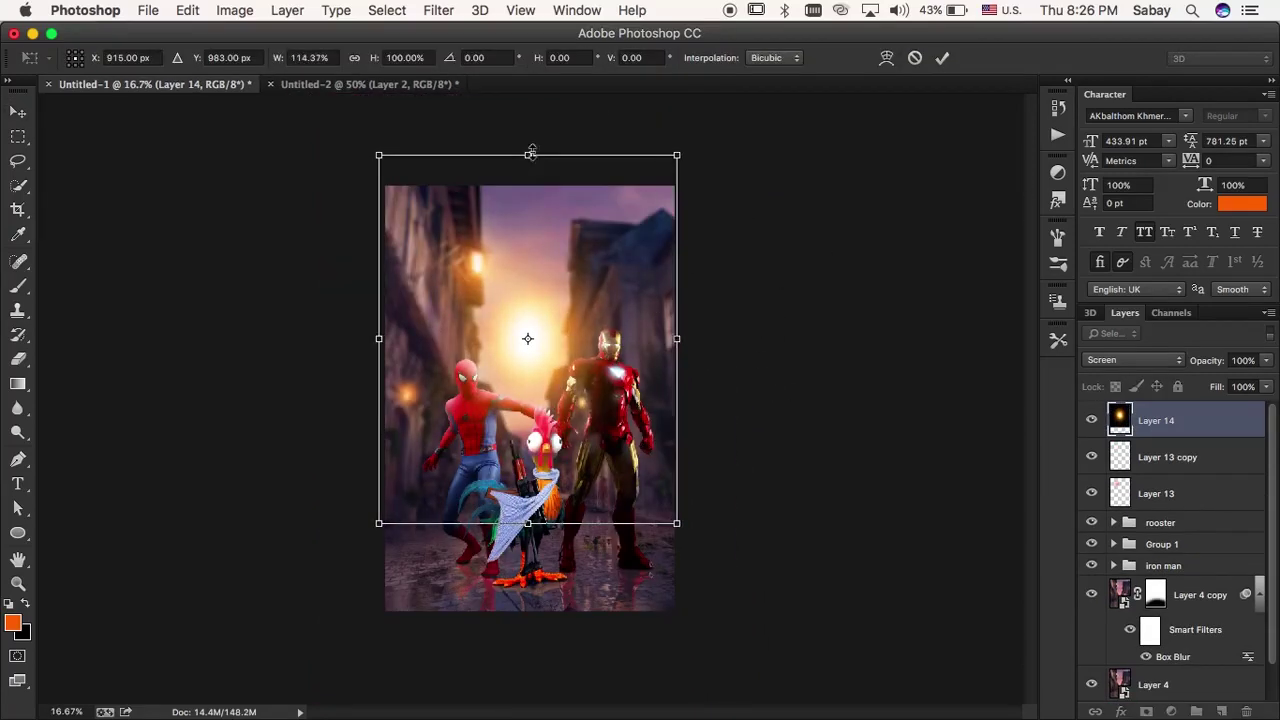
pyautogui.moveTo(527, 149); pyautogui.dragTo(527, 100)
pyautogui.moveTo(677, 311); pyautogui.dragTo(713, 311)
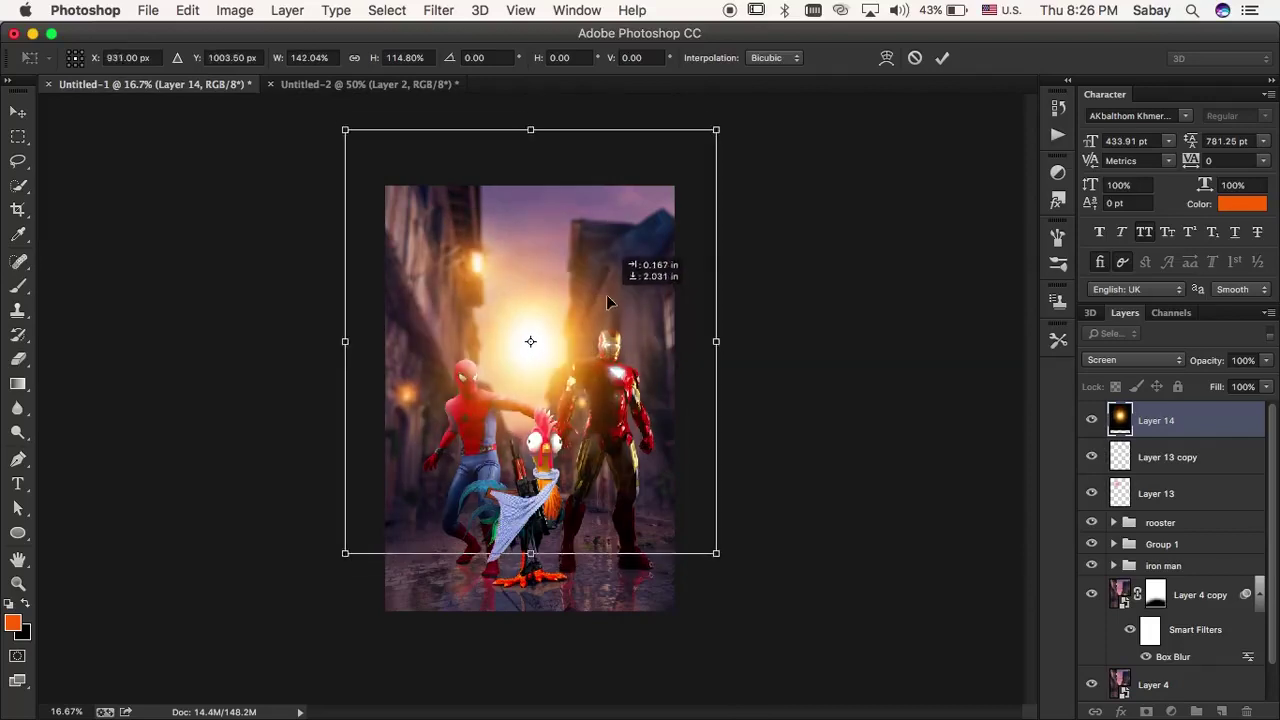
pyautogui.moveTo(603, 267); pyautogui.dragTo(601, 286)
pyautogui.press('Return')
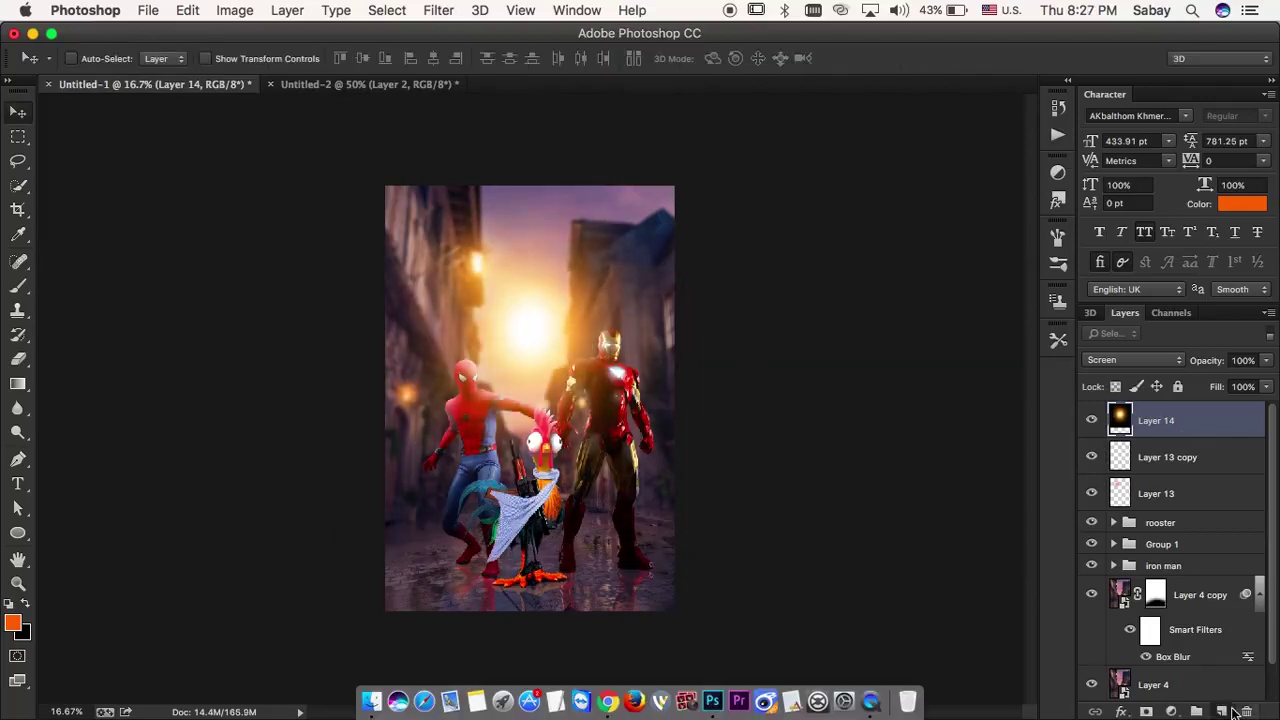
# - Paint black shading around the image edges on new Layer 15
pyautogui.click(1221, 711)
pyautogui.press('b')
pyautogui.press('x')
pyautogui.moveTo(766, 365)
pyautogui.mouseDown()
pyautogui.moveTo(771, 623)
pyautogui.moveTo(337, 634)
pyautogui.moveTo(379, 637)
pyautogui.mouseUp()
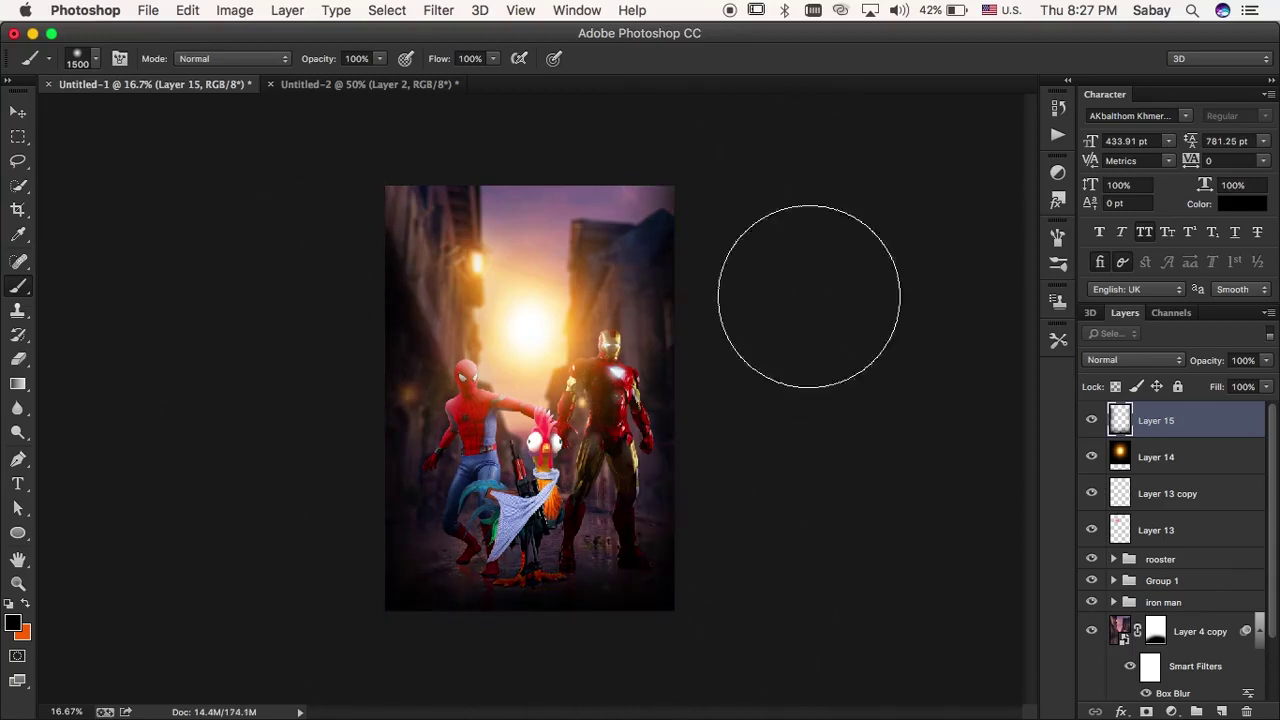
# - Warp the vignette layer, pulling all four corners outward
pyautogui.hotkey('ctrl', 't')
pyautogui.rightClick(562, 380)
pyautogui.click(603, 505)
pyautogui.moveTo(676, 187); pyautogui.dragTo(712, 160)
pyautogui.moveTo(385, 186); pyautogui.dragTo(362, 161)
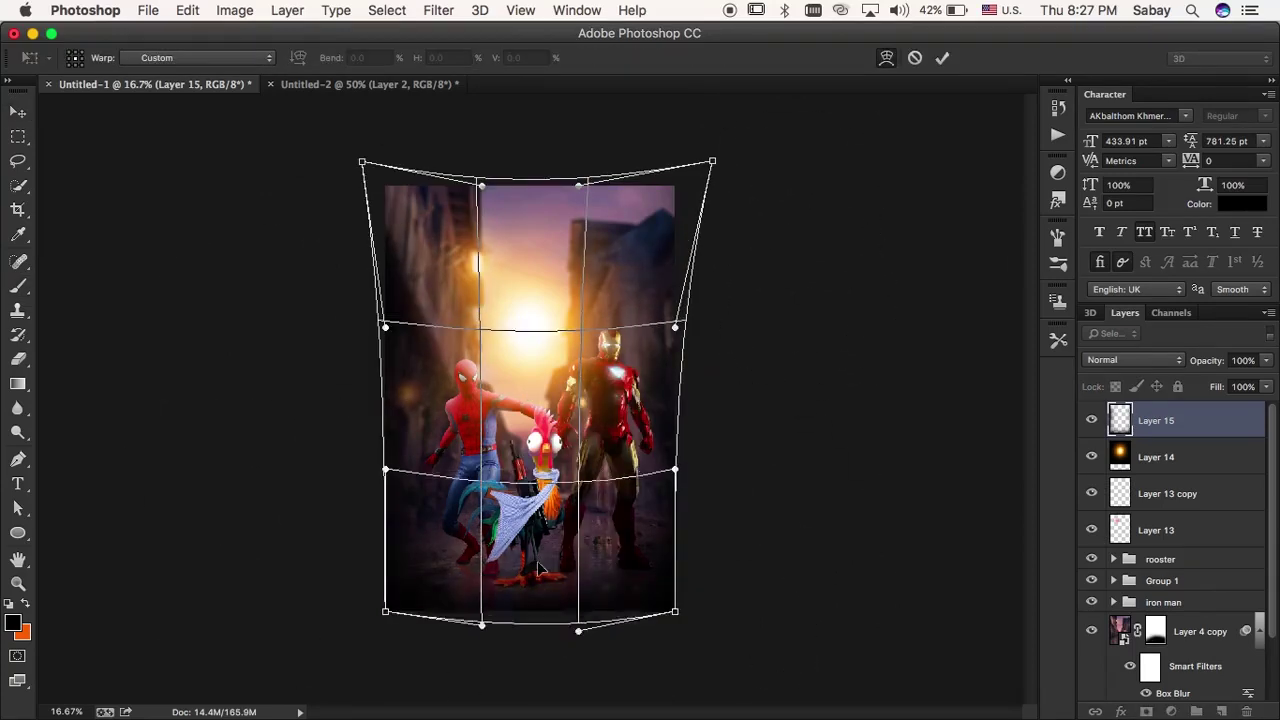
pyautogui.moveTo(676, 610); pyautogui.dragTo(692, 614)
pyautogui.moveTo(385, 610); pyautogui.dragTo(372, 612)
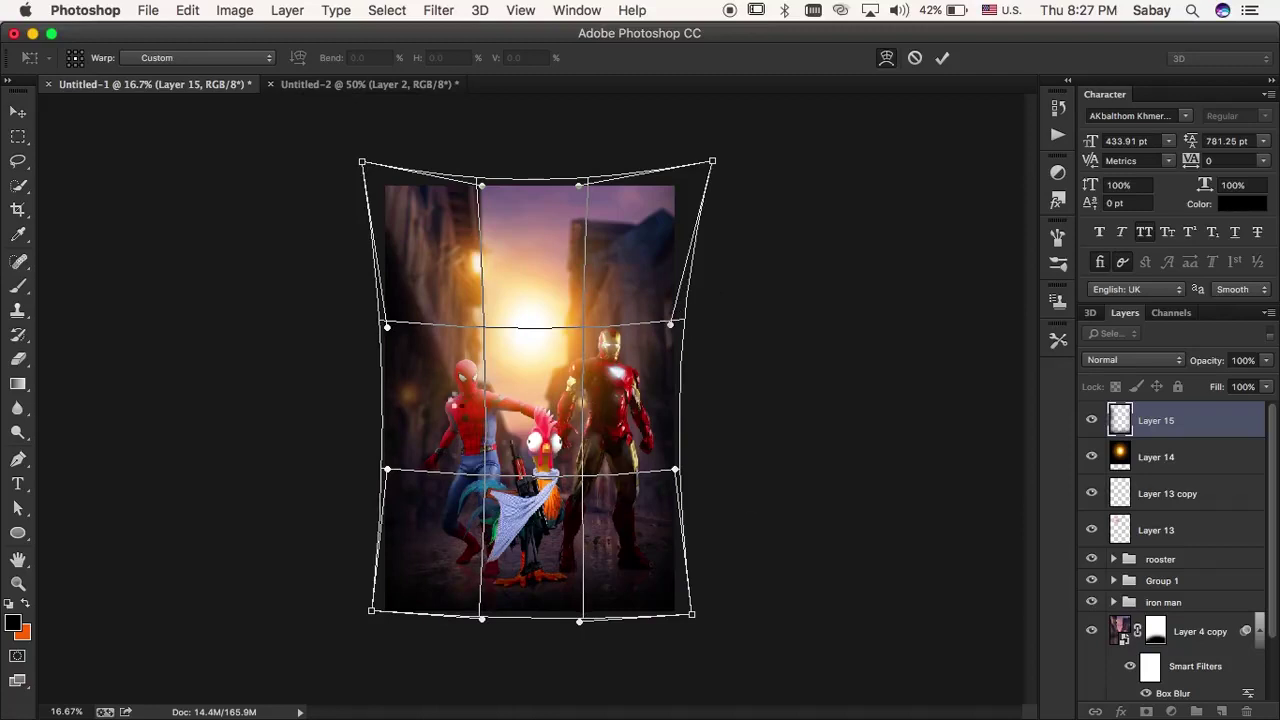
pyautogui.press('Return')
# - Add a Color Lookup adjustment using Fuji ETERNA 250D Fuji 3510 at 37% opacity
pyautogui.click(1173, 710)
pyautogui.click(1190, 610)
pyautogui.click(214, 183)
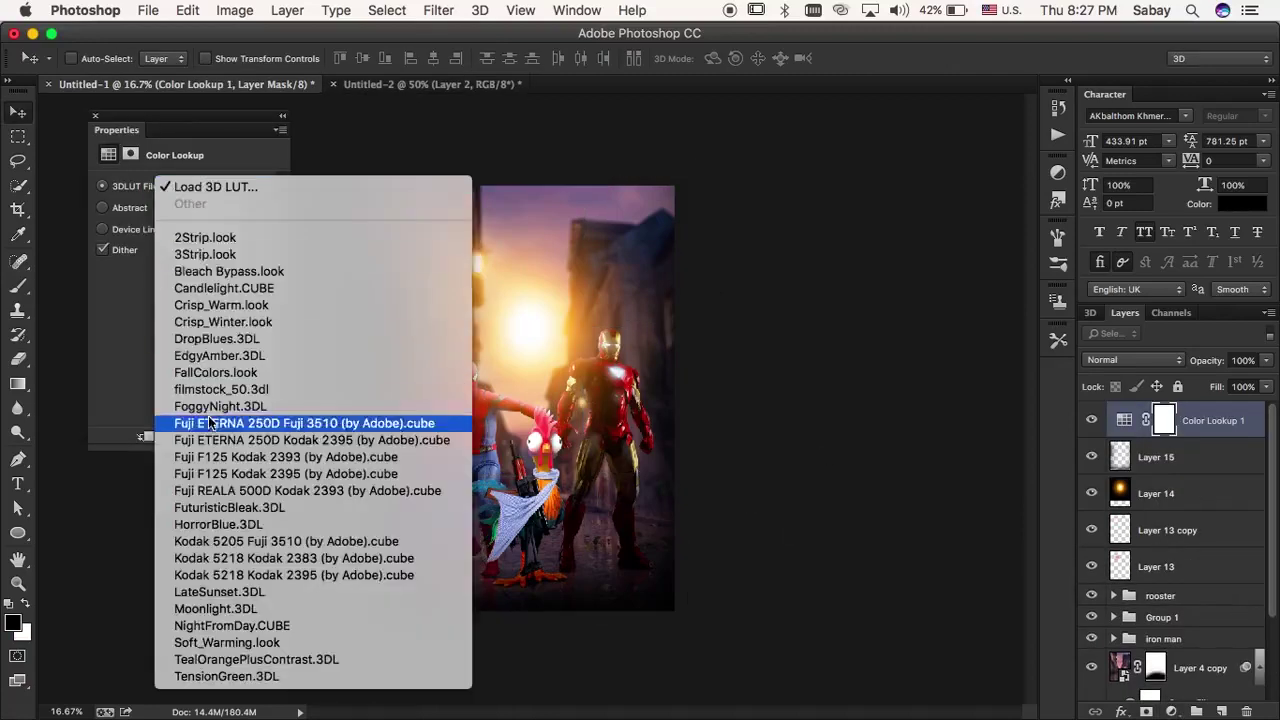
pyautogui.click(257, 423)
pyautogui.click(99, 122)
pyautogui.moveTo(1266, 362); pyautogui.dragTo(1183, 388)
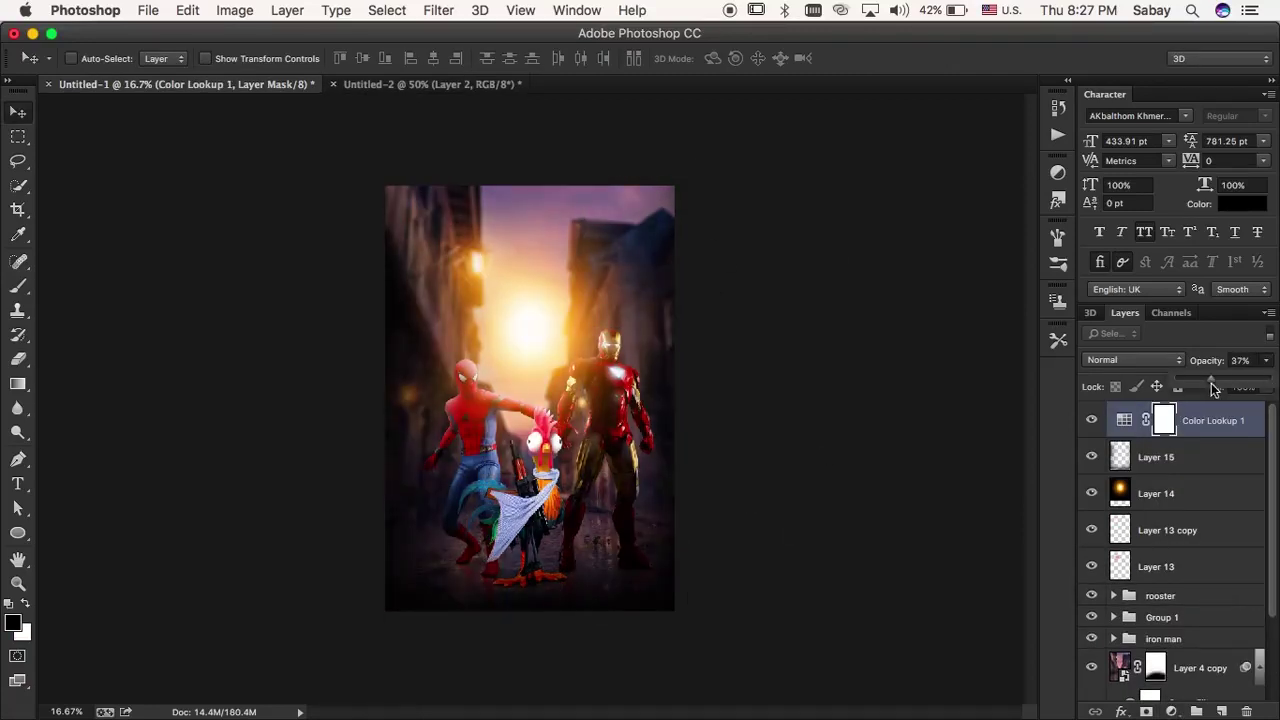
# - Add a Color Balance adjustment pushing the midtones toward blue
pyautogui.click(1173, 710)
pyautogui.click(1200, 560)
pyautogui.moveTo(157, 285)
pyautogui.mouseDown()
pyautogui.moveTo(185, 285)
pyautogui.moveTo(145, 258)
pyautogui.mouseUp()
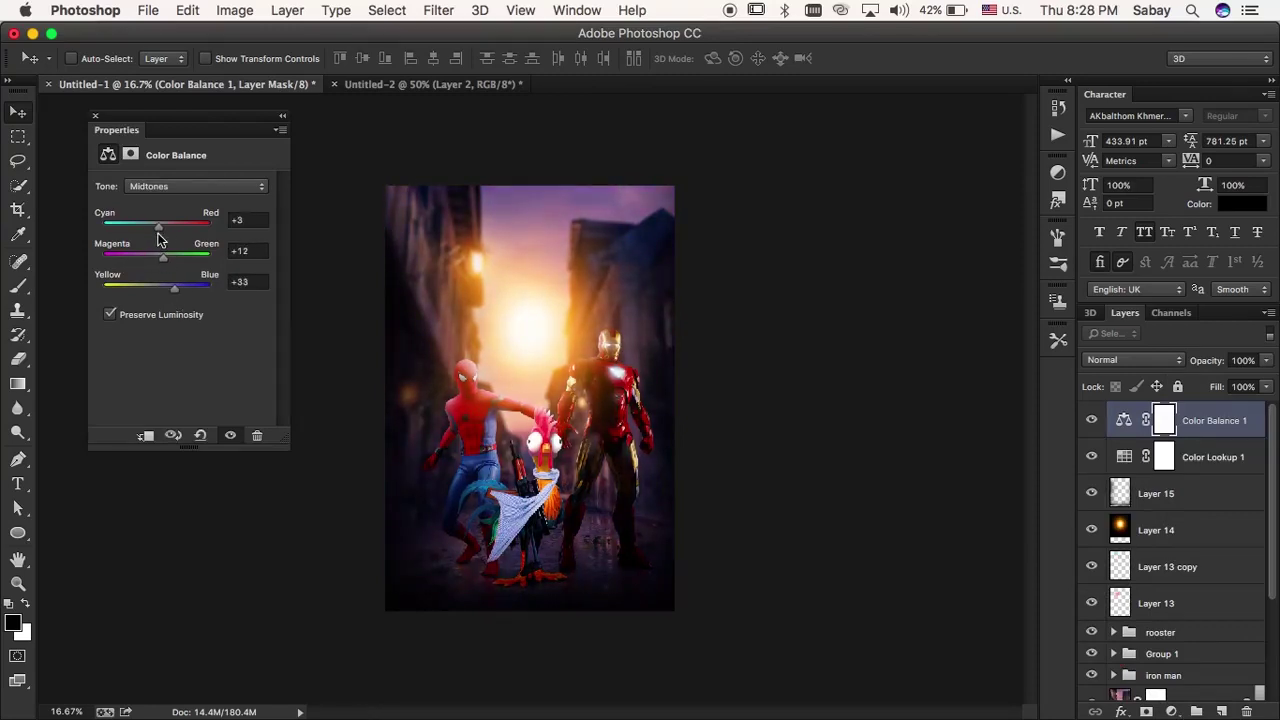
pyautogui.click(95, 115)
# - Add a Photo Filter adjustment with a dark blue filter colour
pyautogui.click(1173, 710)
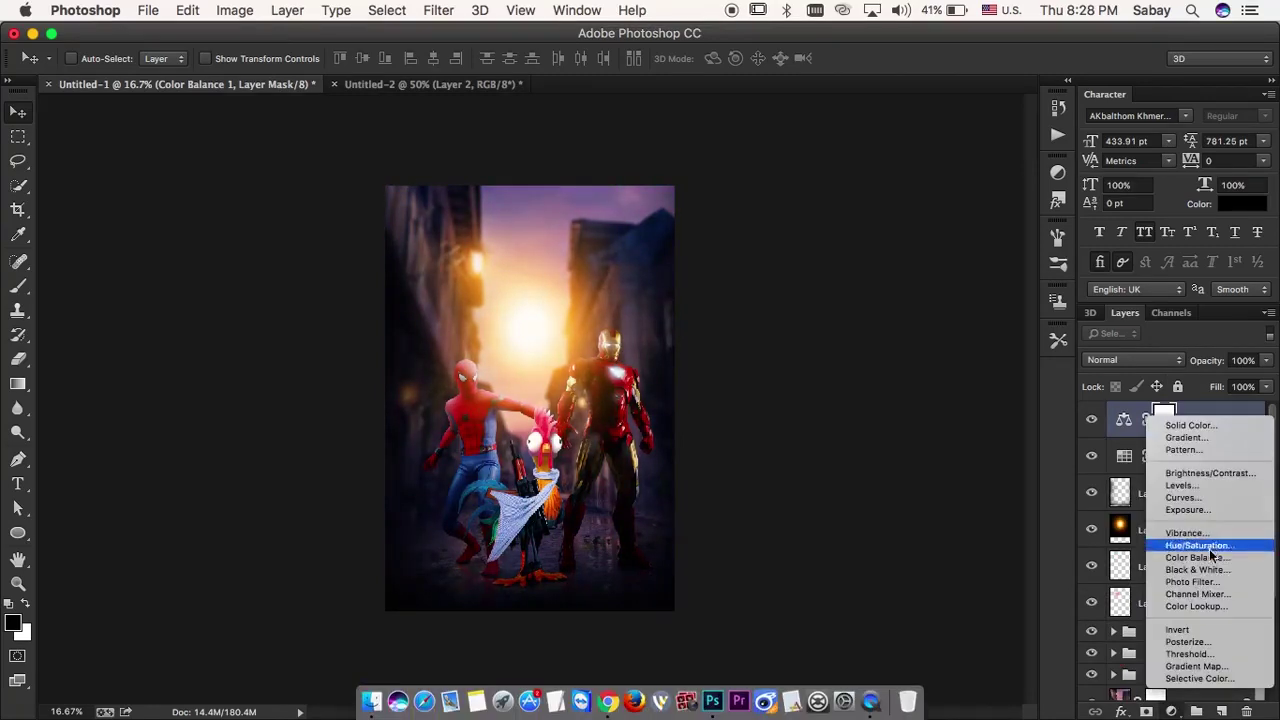
pyautogui.click(870, 428)
pyautogui.moveTo(1030, 555); pyautogui.dragTo(1030, 419)
pyautogui.press('Return')
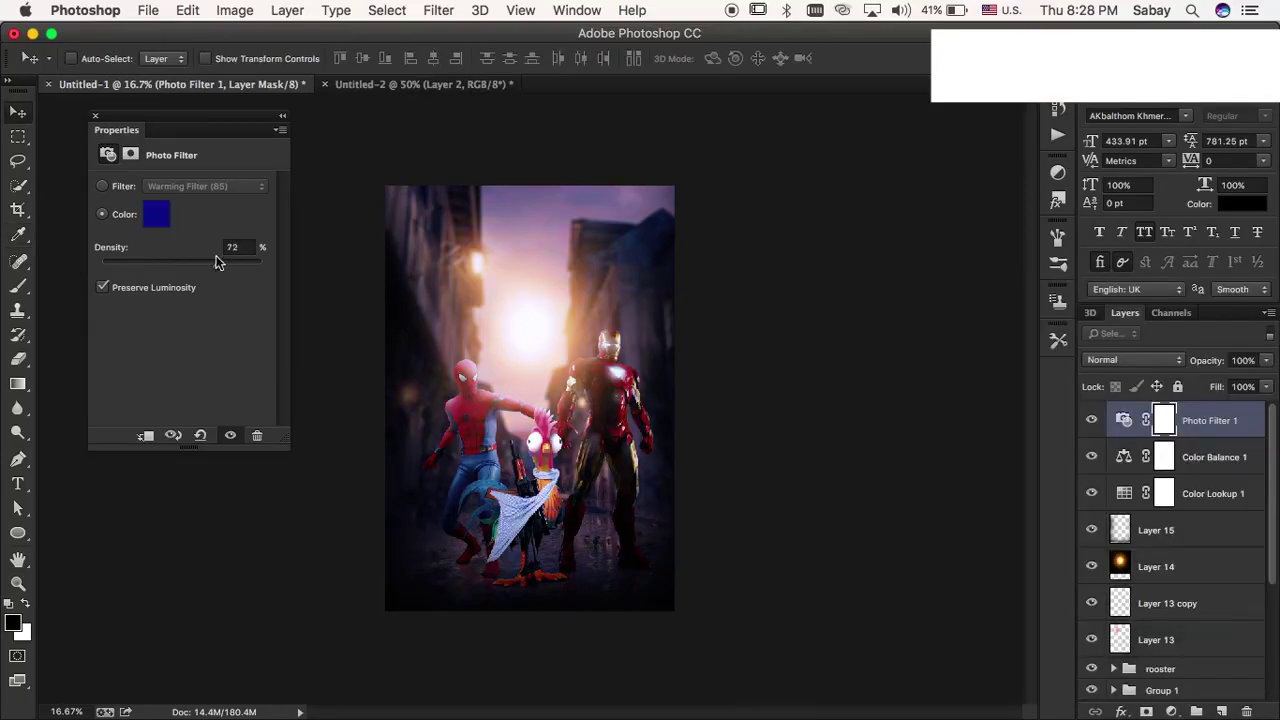
# - Add a Channel Mixer with the red channel at +94 red and a little green
pyautogui.click(1173, 710)
pyautogui.click(1170, 605)
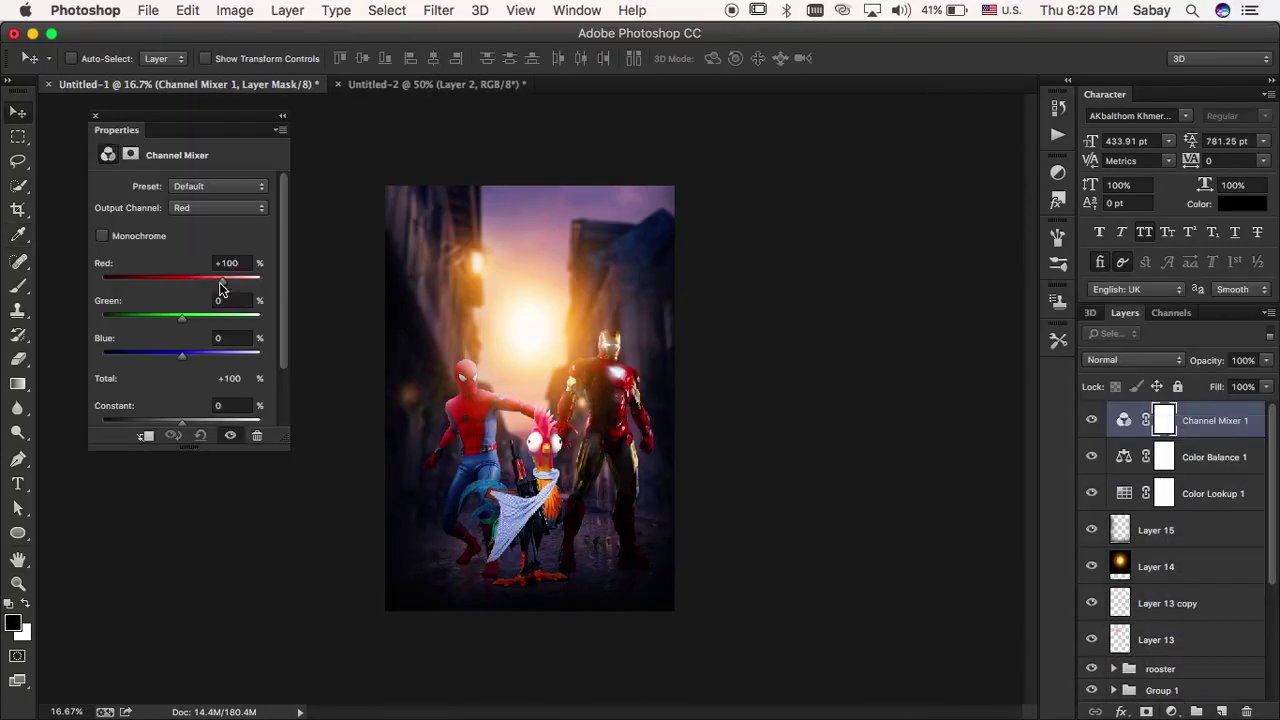
pyautogui.moveTo(219, 286); pyautogui.dragTo(221, 284)
pyautogui.moveTo(182, 318); pyautogui.dragTo(182, 356)
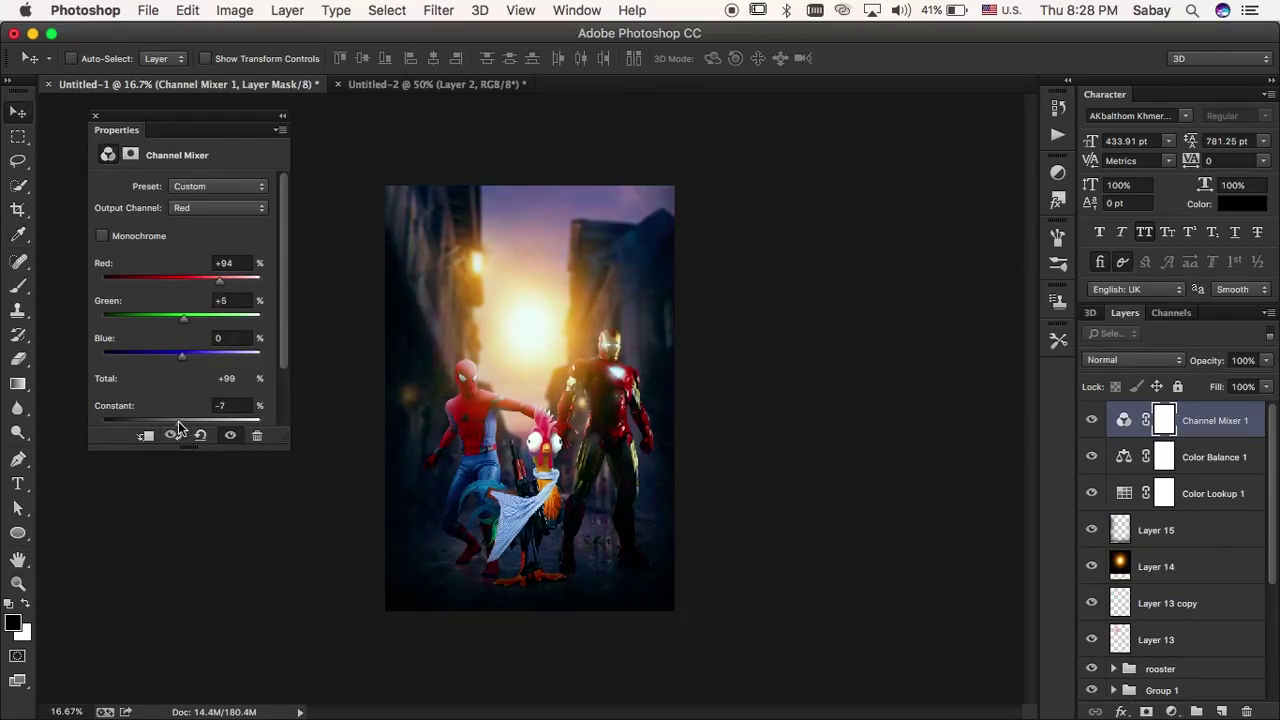
# - Add a Hue/Saturation adjustment boosting the image saturation
pyautogui.click(1171, 711)
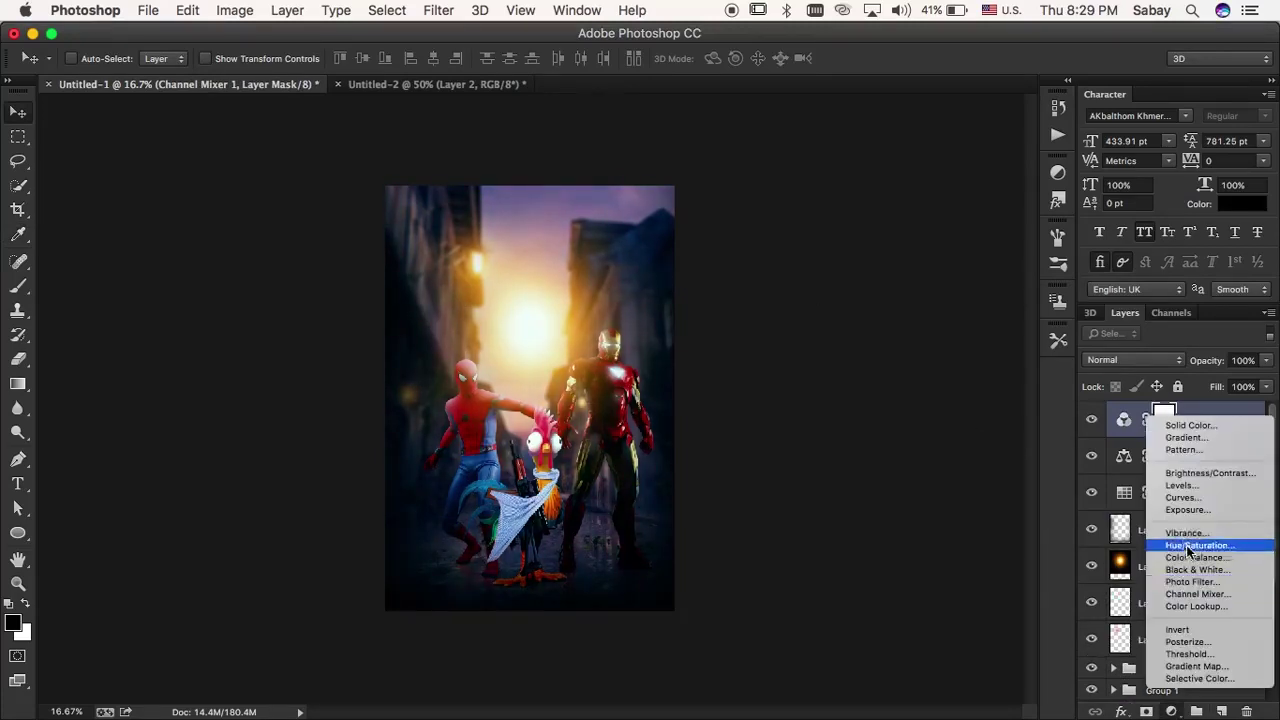
pyautogui.click(1200, 540)
pyautogui.moveTo(181, 289); pyautogui.dragTo(203, 297)
pyautogui.click(95, 115)
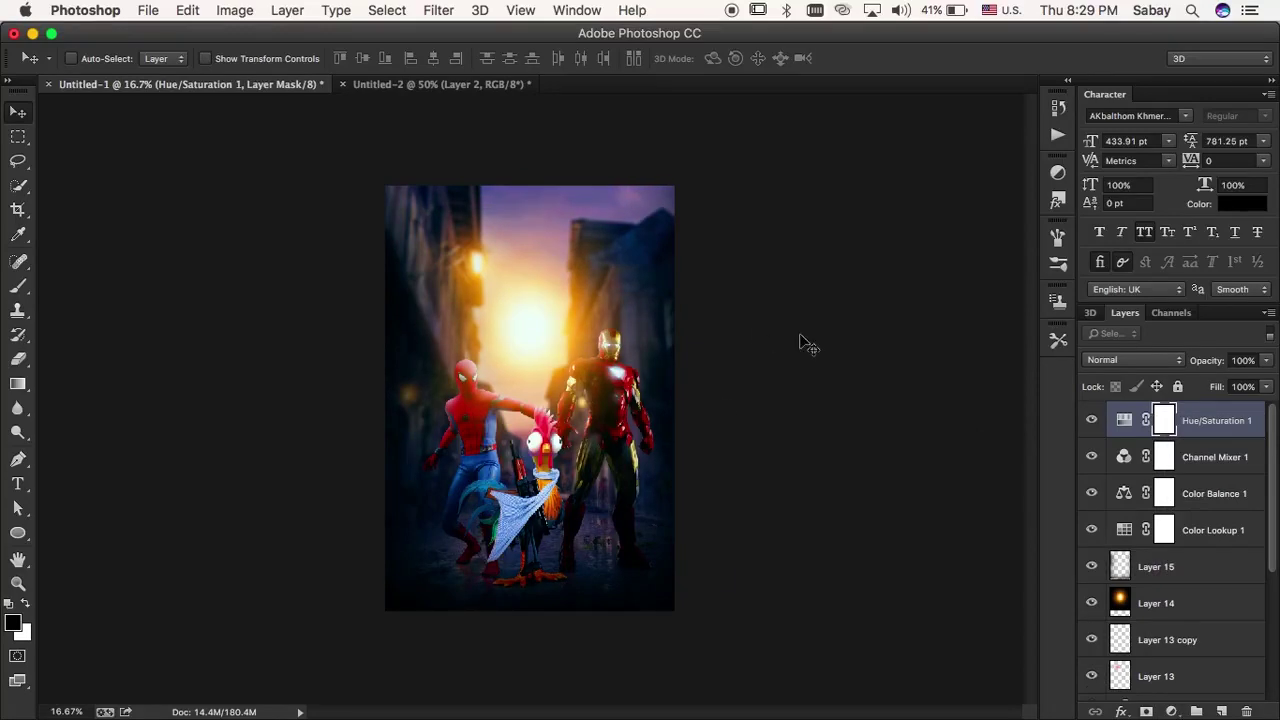
pyautogui.press('super+plus')
pyautogui.press('super+plus')
pyautogui.press('super+plus')
pyautogui.press('super+minus')
pyautogui.press('super+minus')
pyautogui.press('super+minus')
# - Merge all visible layers into Layer 16 and duplicate it
pyautogui.click(1171, 711)
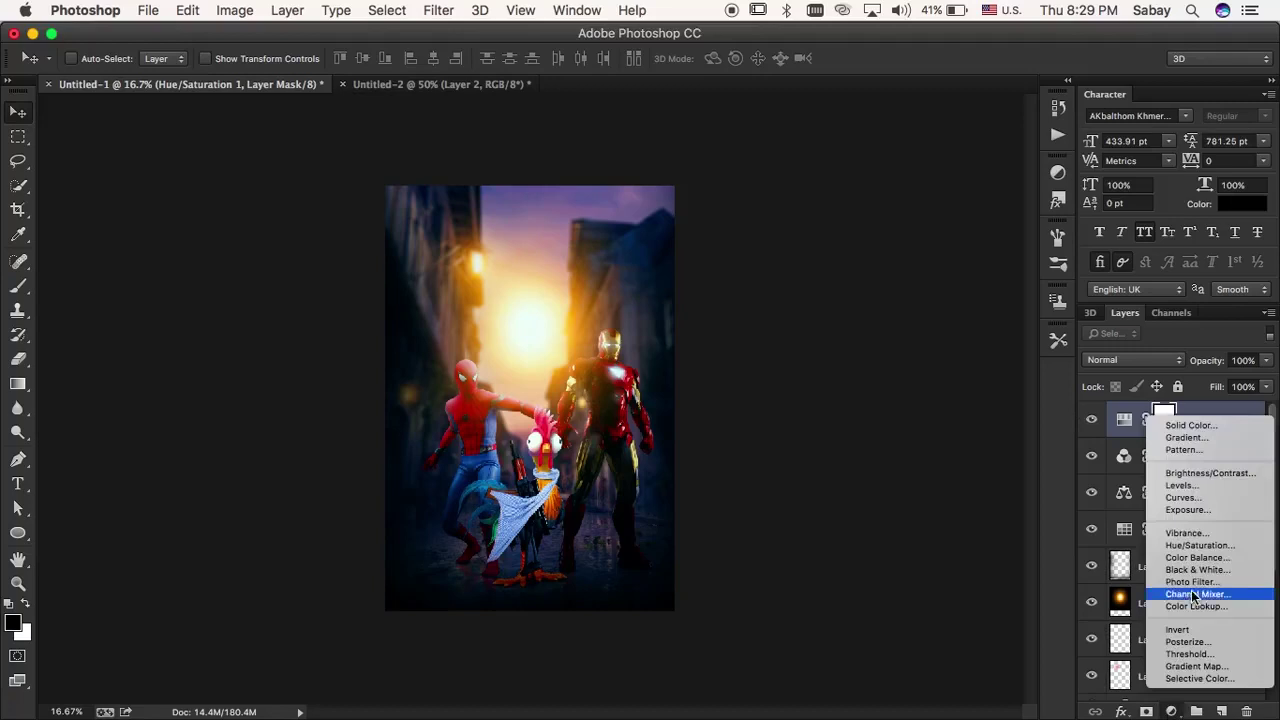
pyautogui.press('Escape')
pyautogui.press('super+alt+shift+e')
pyautogui.press('super+j')
# - Open the Camera Raw filter and browse its panels to Camera Calibration
pyautogui.click(440, 10)
pyautogui.click(454, 135)
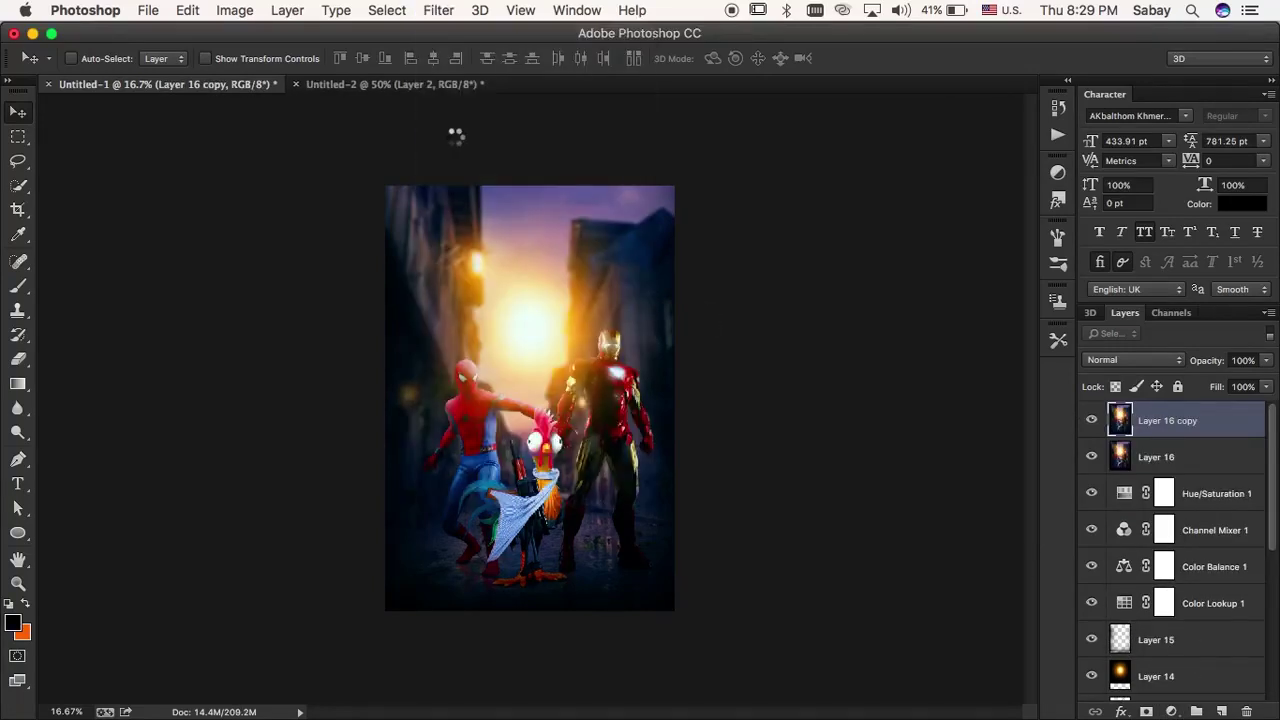
pyautogui.click(1101, 222)
pyautogui.click(1101, 222)
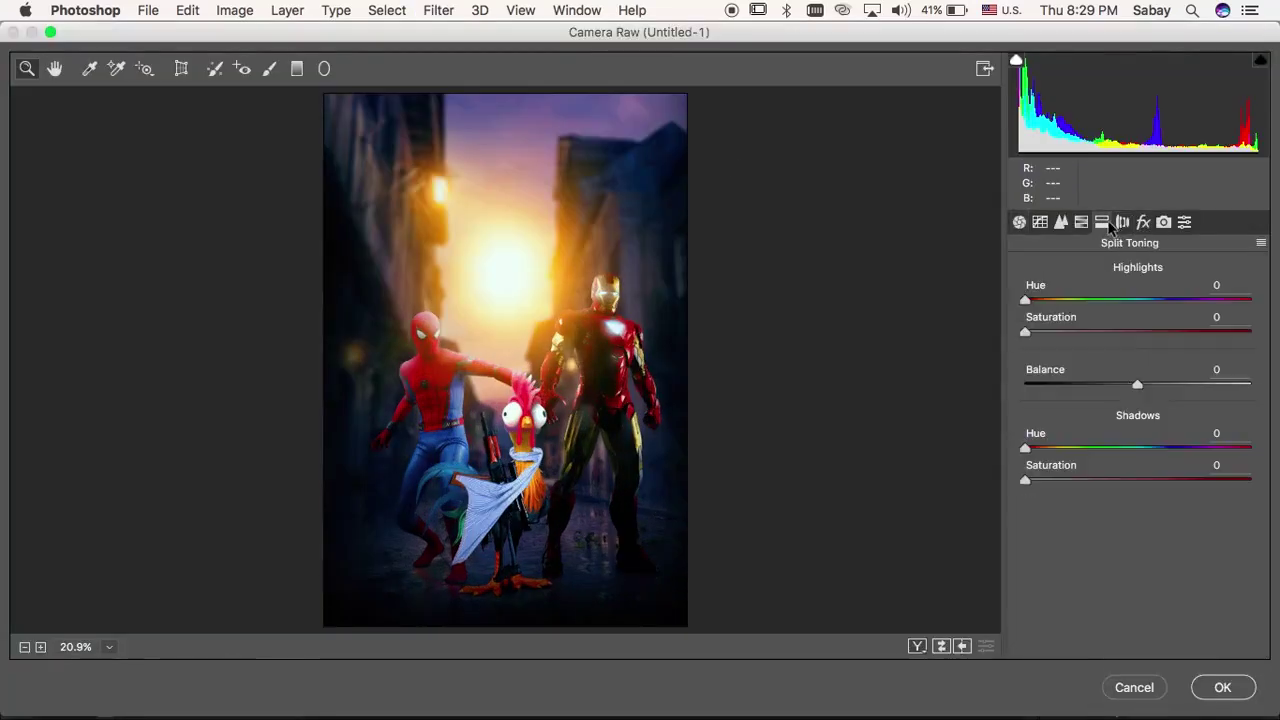
pyautogui.click(1081, 222)
pyautogui.click(1122, 222)
pyautogui.click(1143, 222)
pyautogui.click(1163, 222)
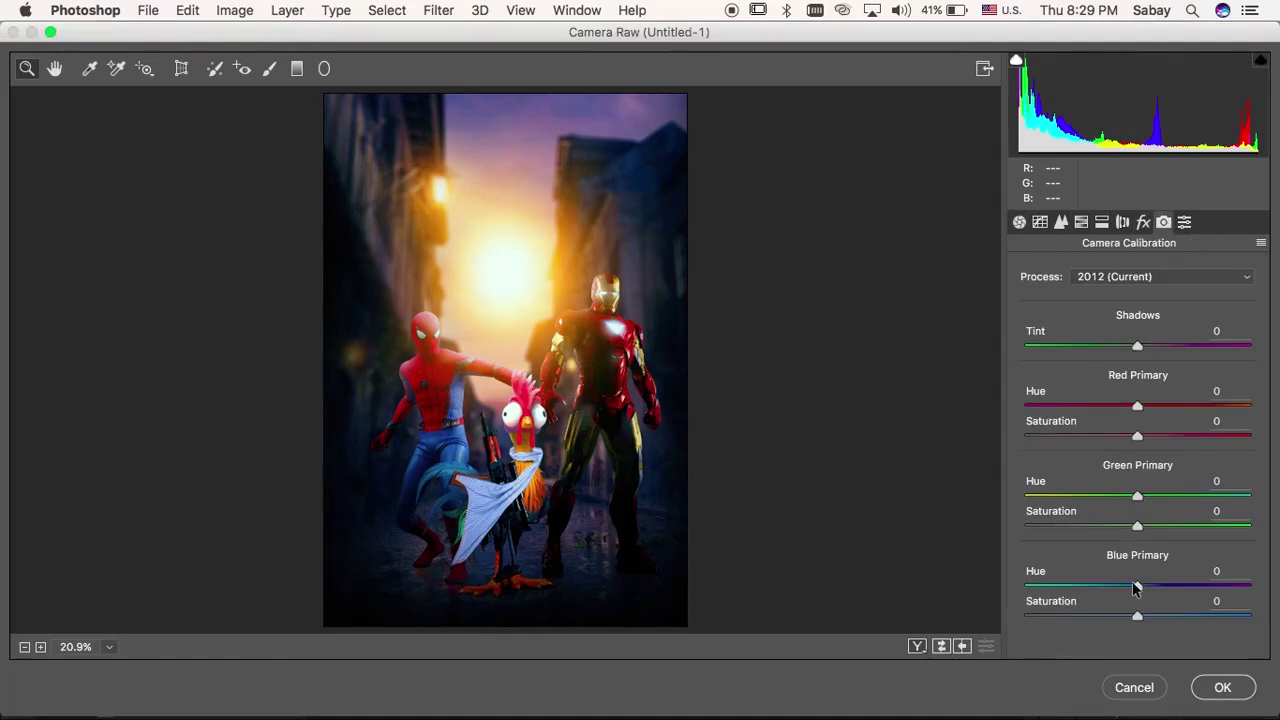
# - Shift the blue primary hue to -32, warm the red primary, and add Tone Curve contrast
pyautogui.moveTo(1137, 586); pyautogui.dragTo(1100, 588)
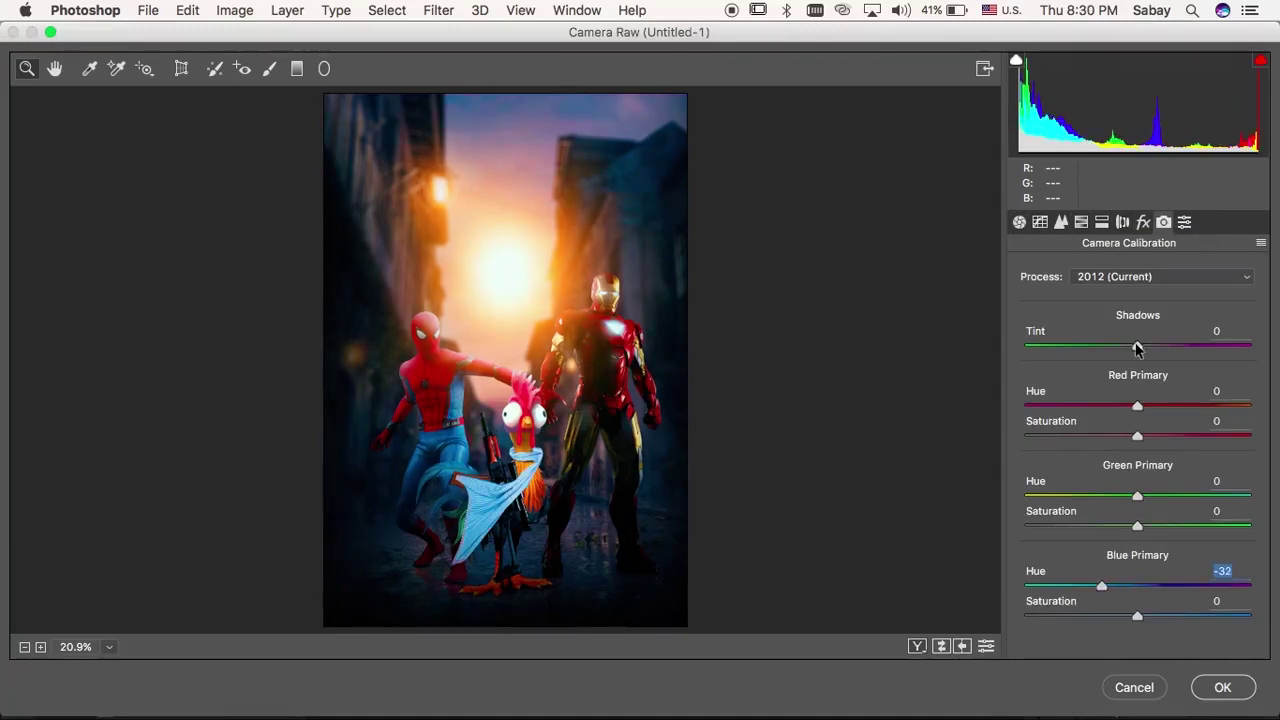
pyautogui.moveTo(1123, 408)
pyautogui.mouseDown()
pyautogui.moveTo(1167, 408)
pyautogui.moveTo(1197, 437)
pyautogui.mouseUp()
pyautogui.press('super+alt+2')
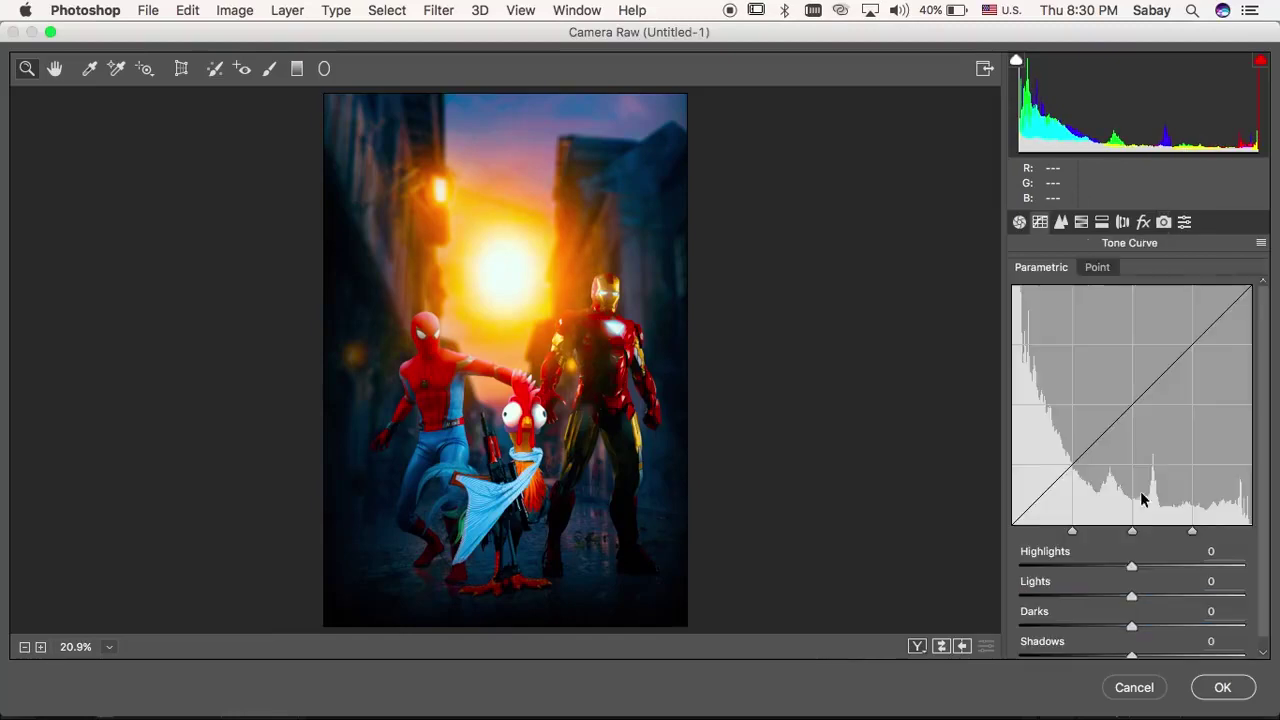
pyautogui.moveTo(1132, 596)
pyautogui.mouseDown()
pyautogui.moveTo(1144, 593)
pyautogui.moveTo(1128, 626)
pyautogui.moveTo(1158, 655)
pyautogui.mouseUp()
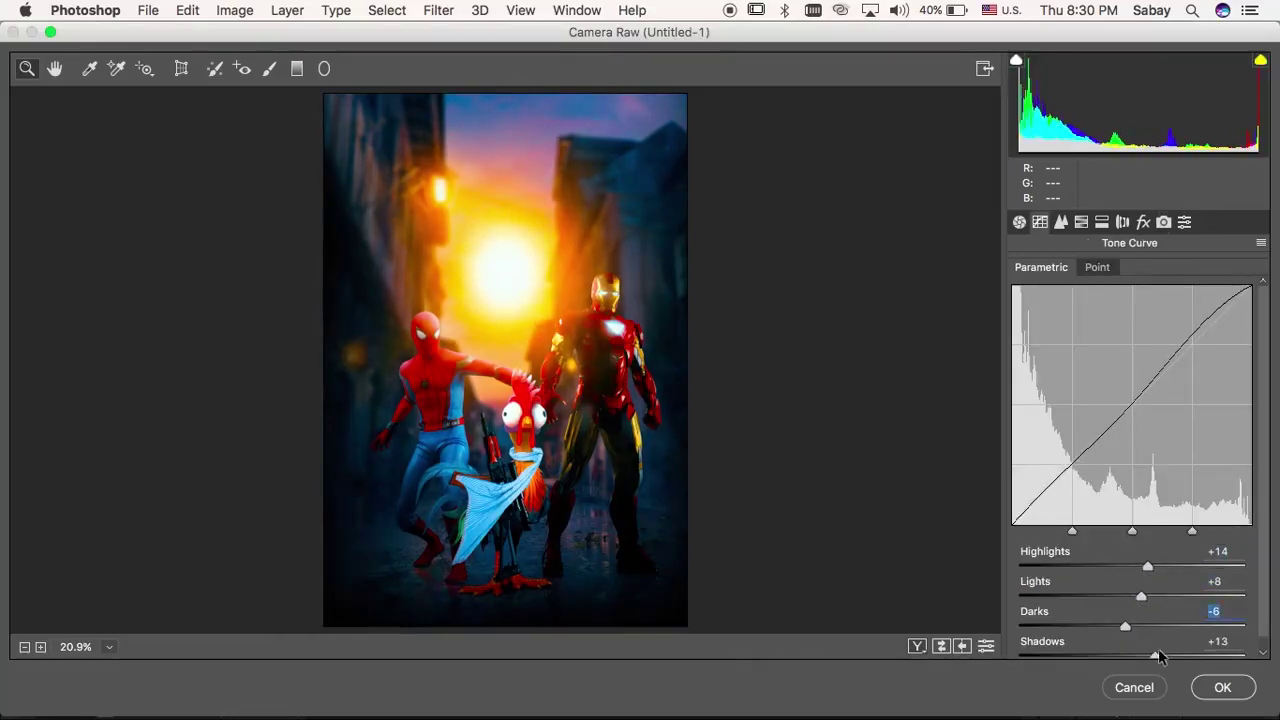
# - Set Lens Distortion -3, Grain 8 and an edge vignette of about -7, then apply
pyautogui.press('super+alt+6')
pyautogui.moveTo(1134, 360); pyautogui.dragTo(1128, 362)
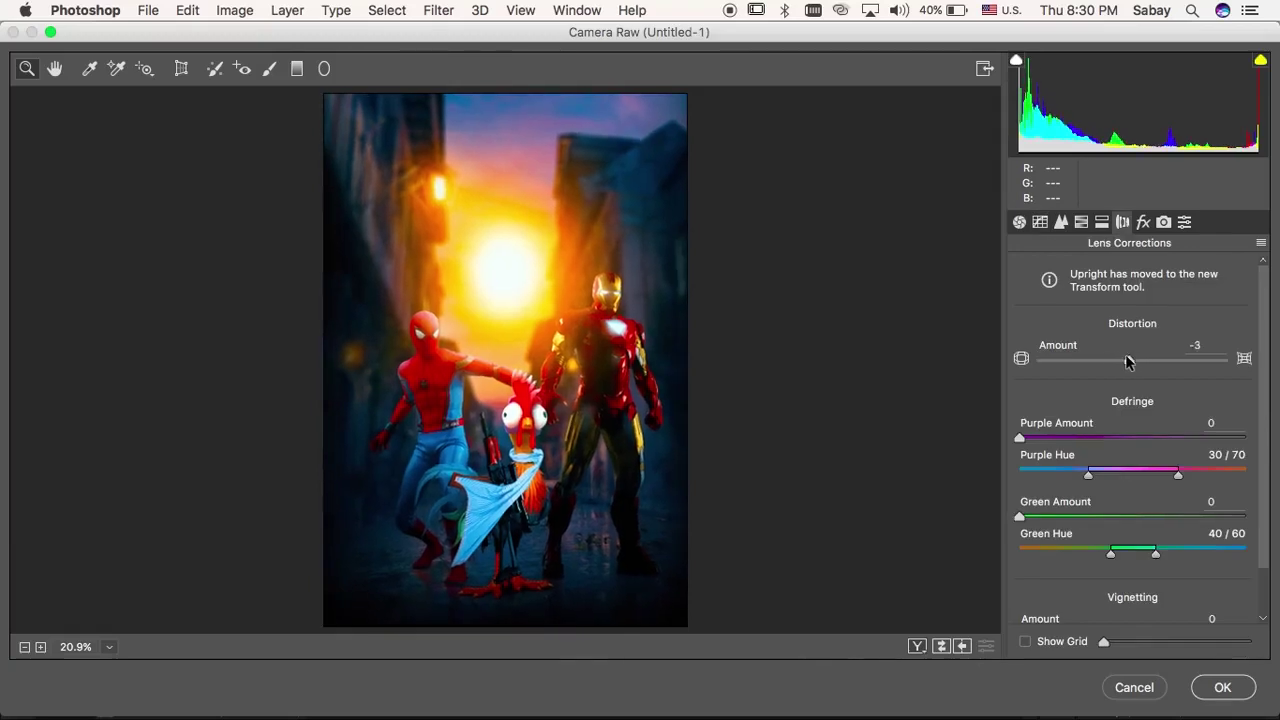
pyautogui.press('super+alt+7')
pyautogui.moveTo(1040, 377); pyautogui.dragTo(1037, 374)
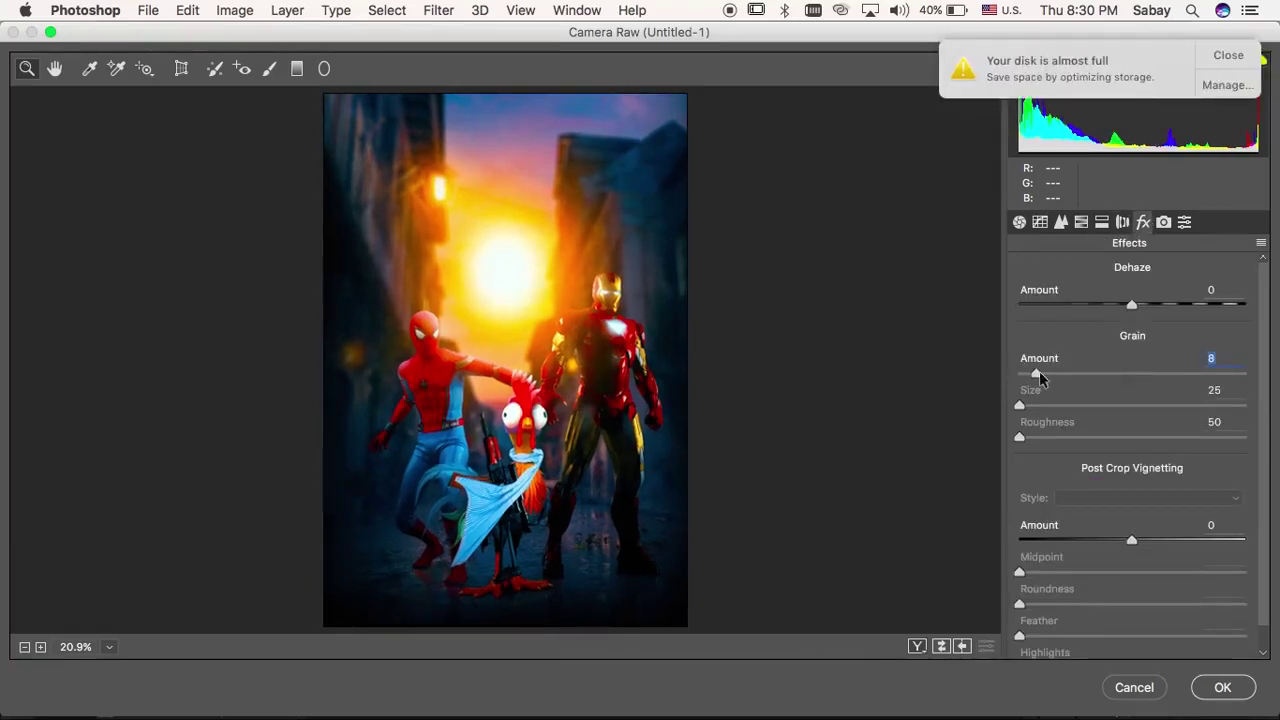
pyautogui.moveTo(1131, 540)
pyautogui.mouseDown()
pyautogui.moveTo(1120, 540)
pyautogui.moveTo(1132, 540)
pyautogui.mouseUp()
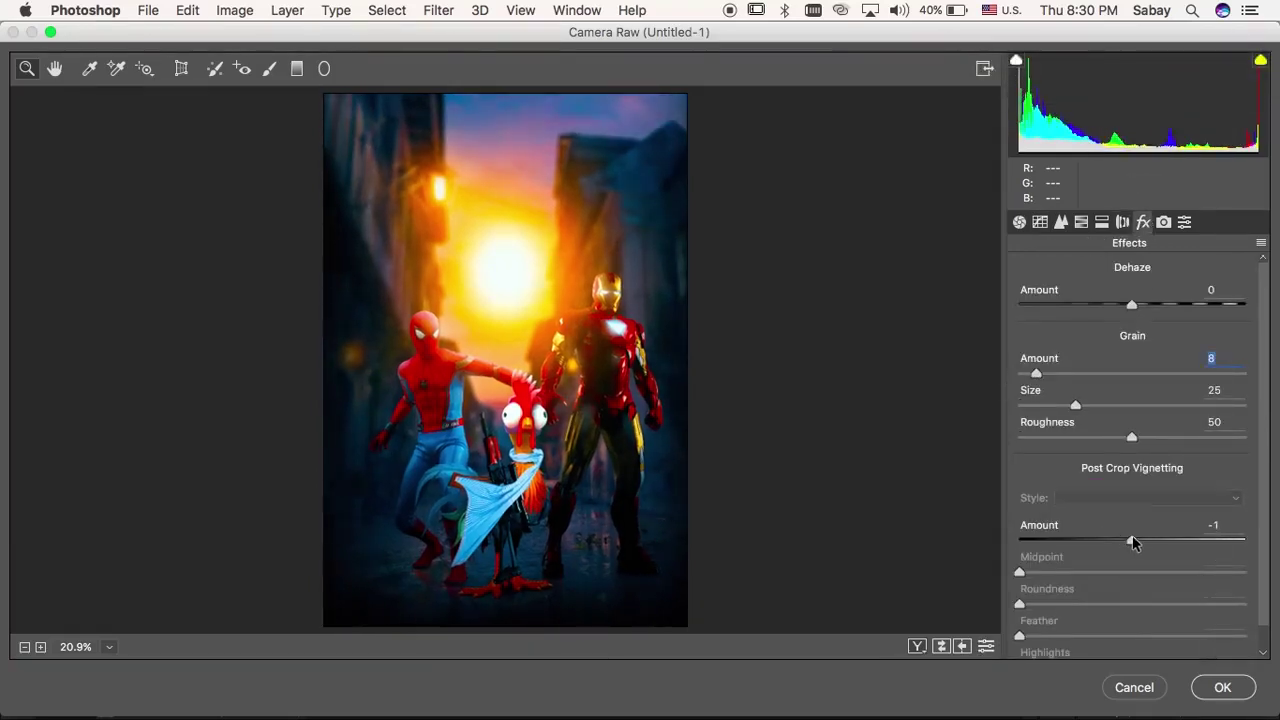
pyautogui.click(1222, 687)
# - Merge Layer 16 with the selected layer, duplicate it, and reset the canvas background colour
pyautogui.click(1156, 457)
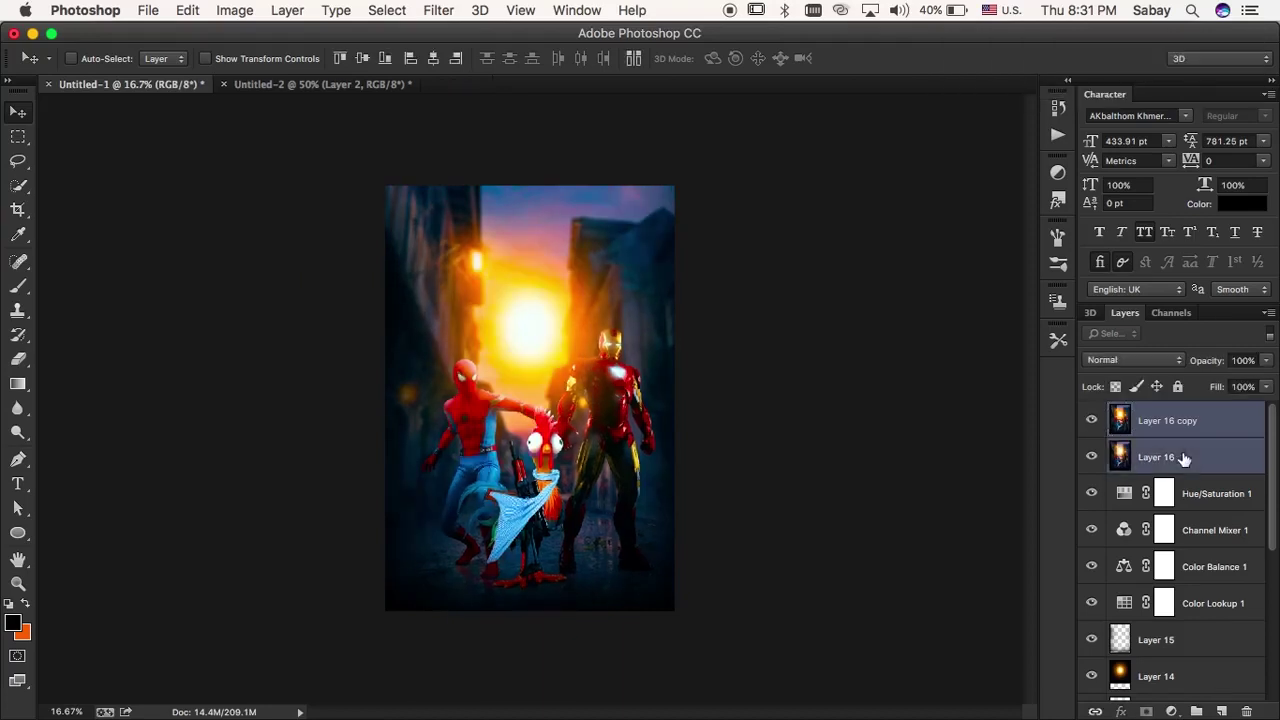
pyautogui.press('BackSpace')
pyautogui.press('super+j')
pyautogui.rightClick(798, 222)
pyautogui.click(820, 252)
pyautogui.rightClick(824, 260)
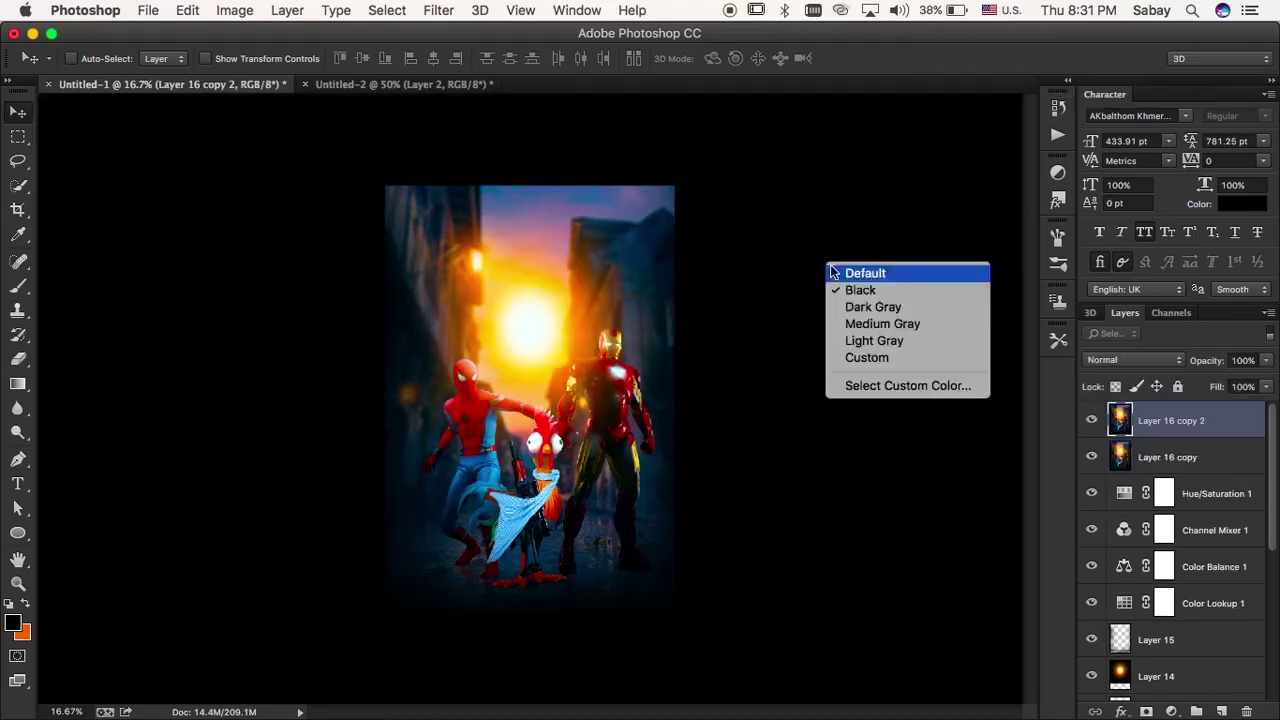
pyautogui.click(832, 272)
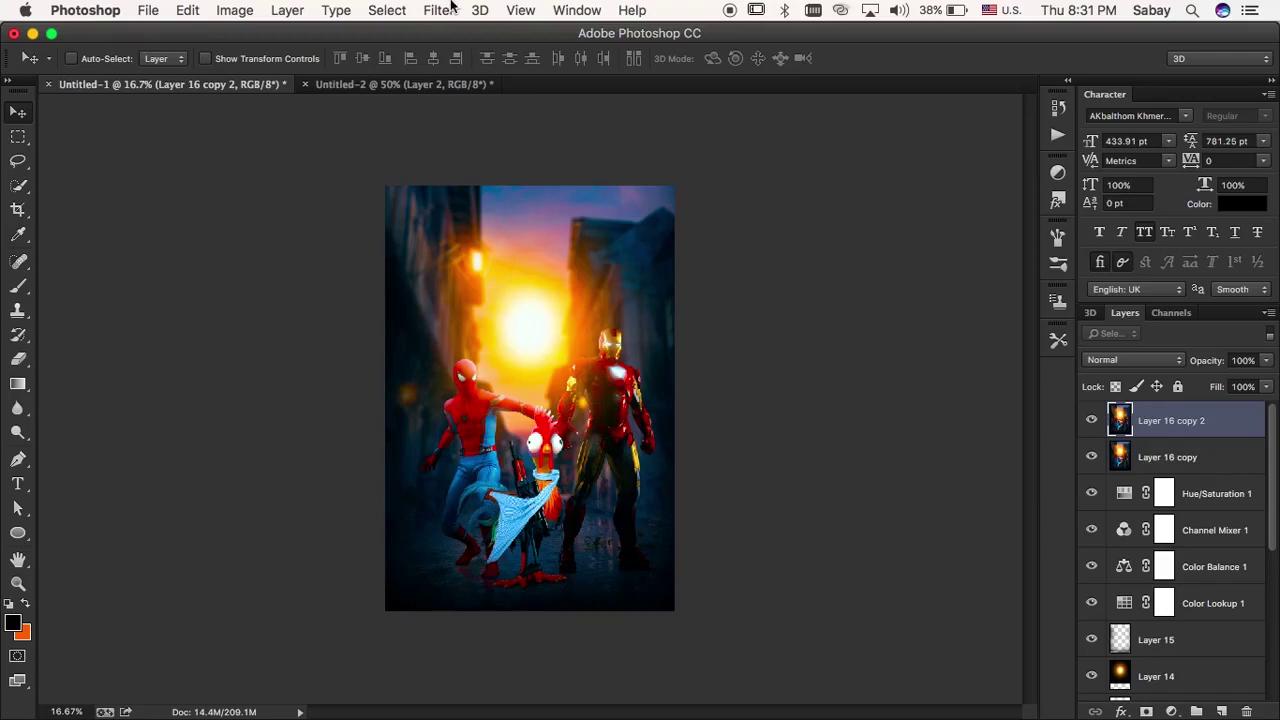
# - Duplicate the top layer and add 1% monochromatic noise to the copy
pyautogui.doubleClick(1229, 421)
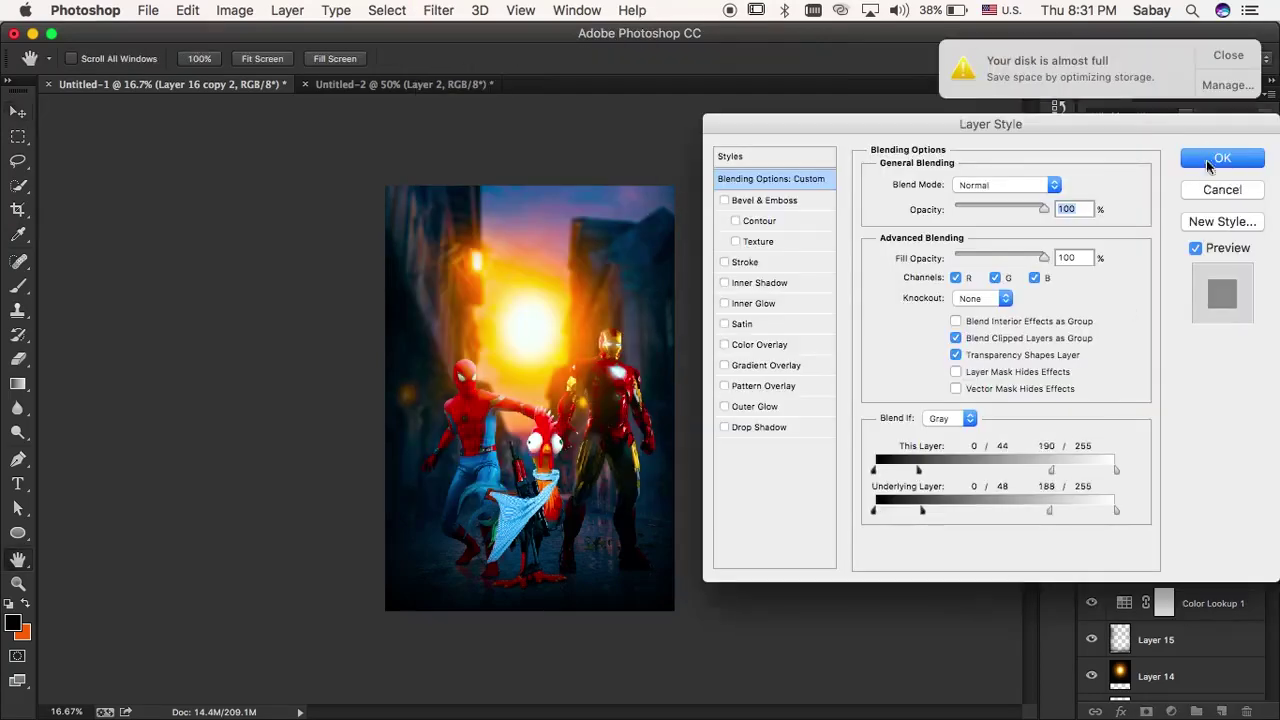
pyautogui.click(1206, 159)
pyautogui.press('super+j')
pyautogui.click(438, 10)
pyautogui.click(720, 232)
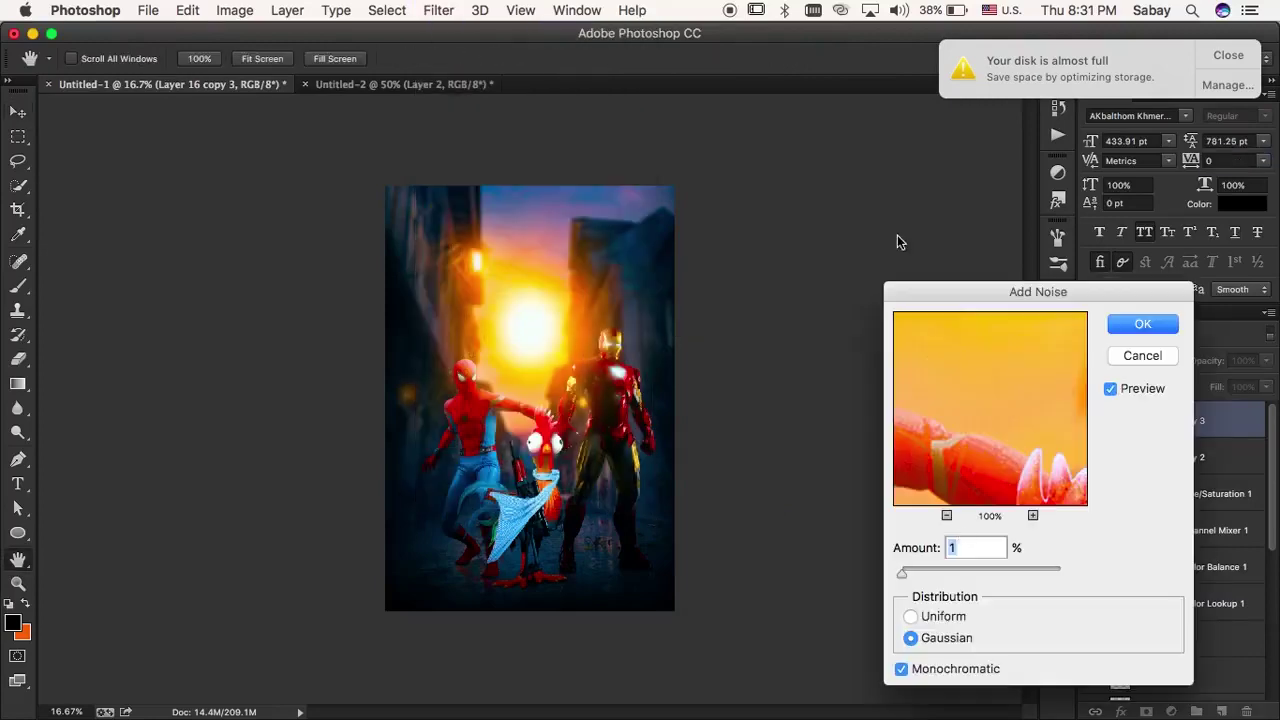
pyautogui.press('Return')
# - Sharpen with a blended High Pass copy merged down into the noisy layer
pyautogui.press('super+j')
pyautogui.click(438, 10)
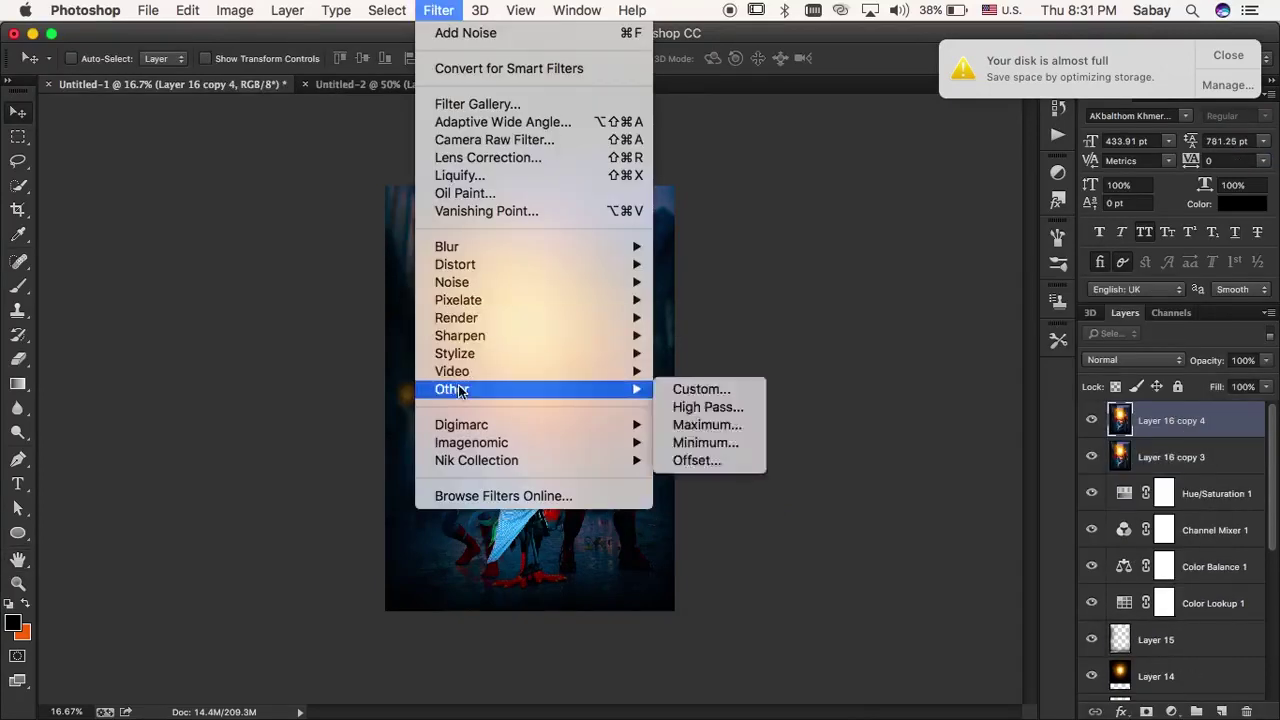
pyautogui.click(692, 409)
pyautogui.press('Return')
pyautogui.click(1131, 360)
pyautogui.click(1135, 486)
pyautogui.press('super+e')
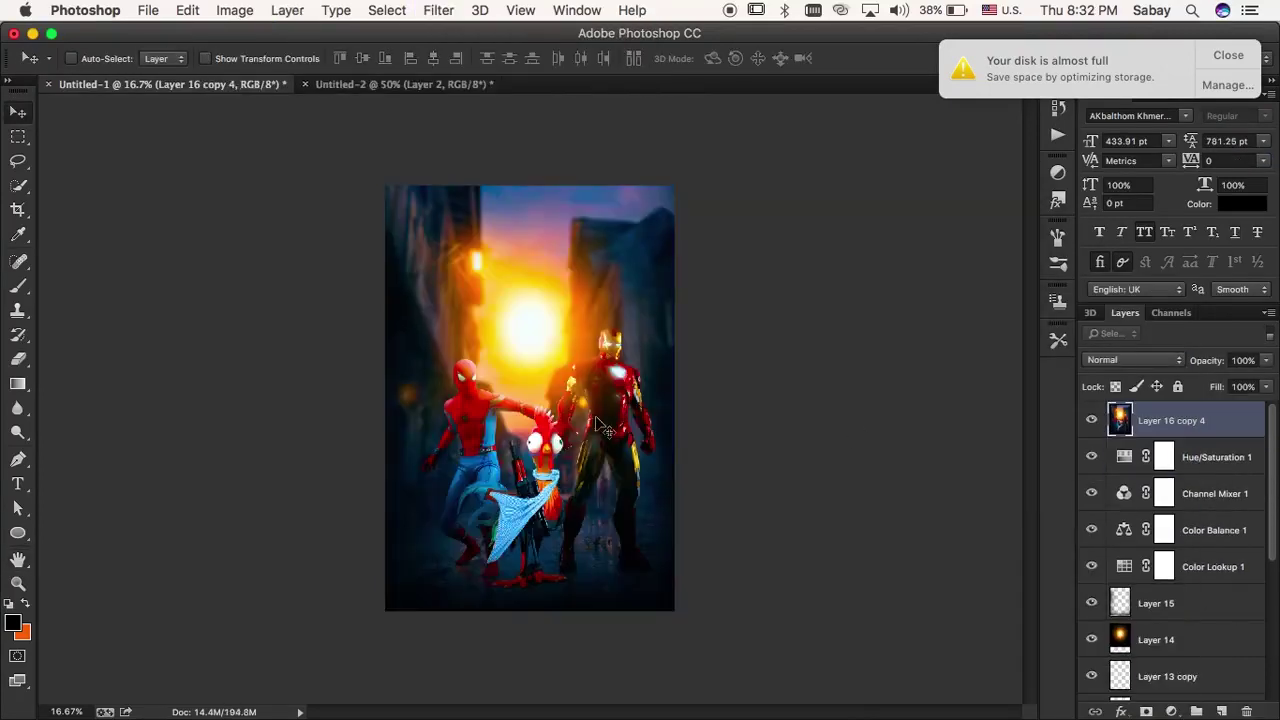
pyautogui.press('super+plus')
pyautogui.press('super+plus')
pyautogui.press('super+plus')
pyautogui.press('super+plus')
pyautogui.press('super+minus')
pyautogui.press('super+minus')
pyautogui.press('super+minus')
pyautogui.press('super+plus')
pyautogui.press('super+plus')
pyautogui.press('super+minus')
pyautogui.press('super+minus')
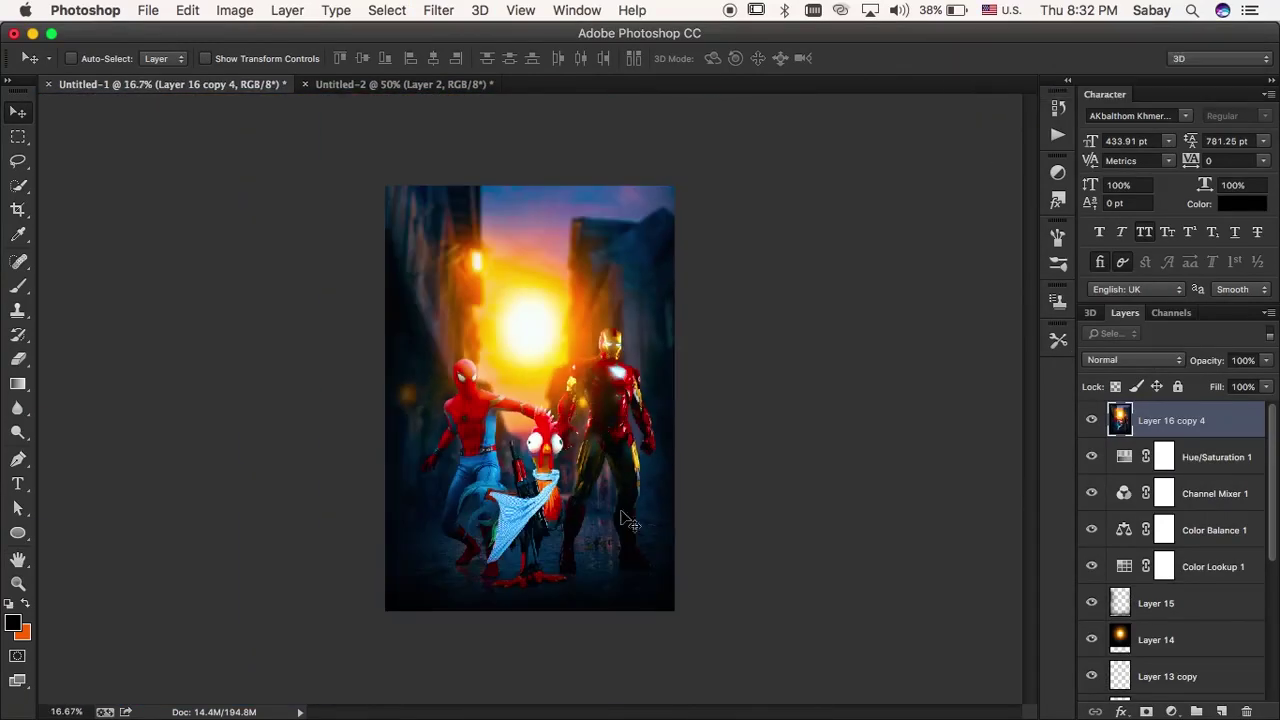
pyautogui.press('super+plus')
pyautogui.press('super+plus')
# - Type a 72 pt Khmer text layer below the rooster and colour it white (ffffff)
pyautogui.press('t')
pyautogui.click(502, 437)
pyautogui.click(1010, 10)
pyautogui.click(1060, 32)
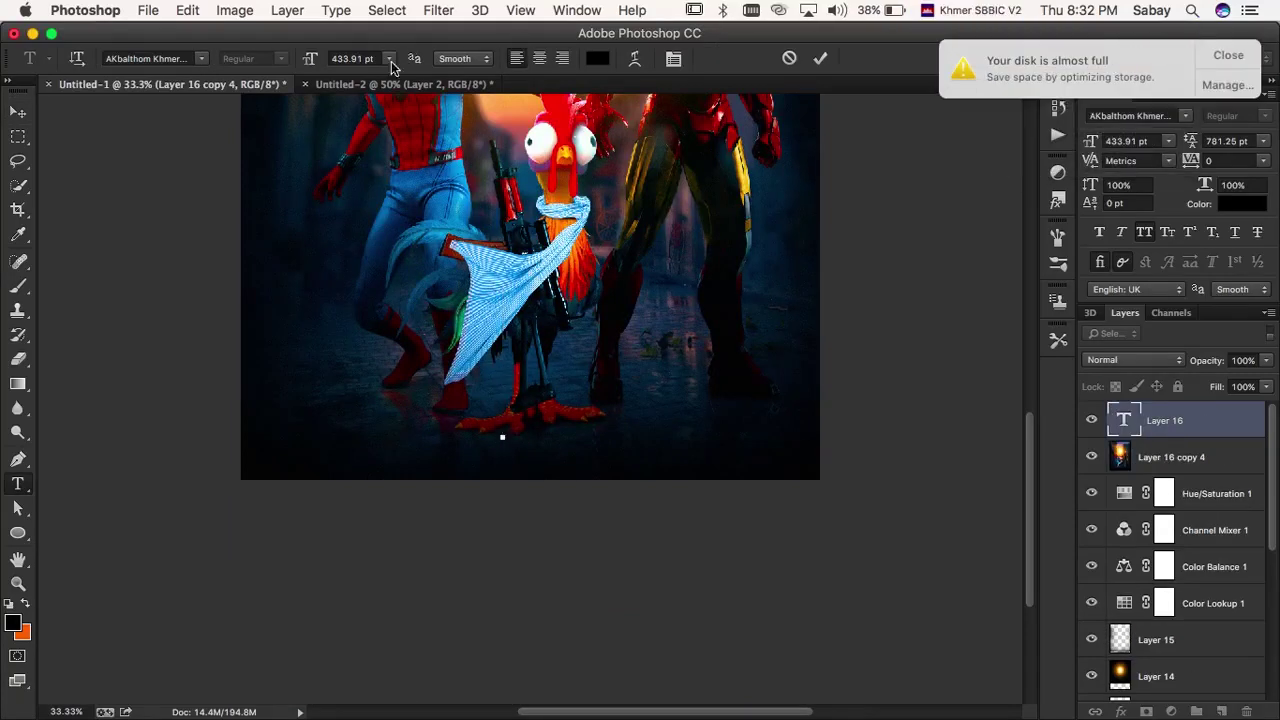
pyautogui.click(389, 58)
pyautogui.click(350, 262)
pyautogui.press('super+a')
pyautogui.click(597, 58)
pyautogui.write('ffffff')
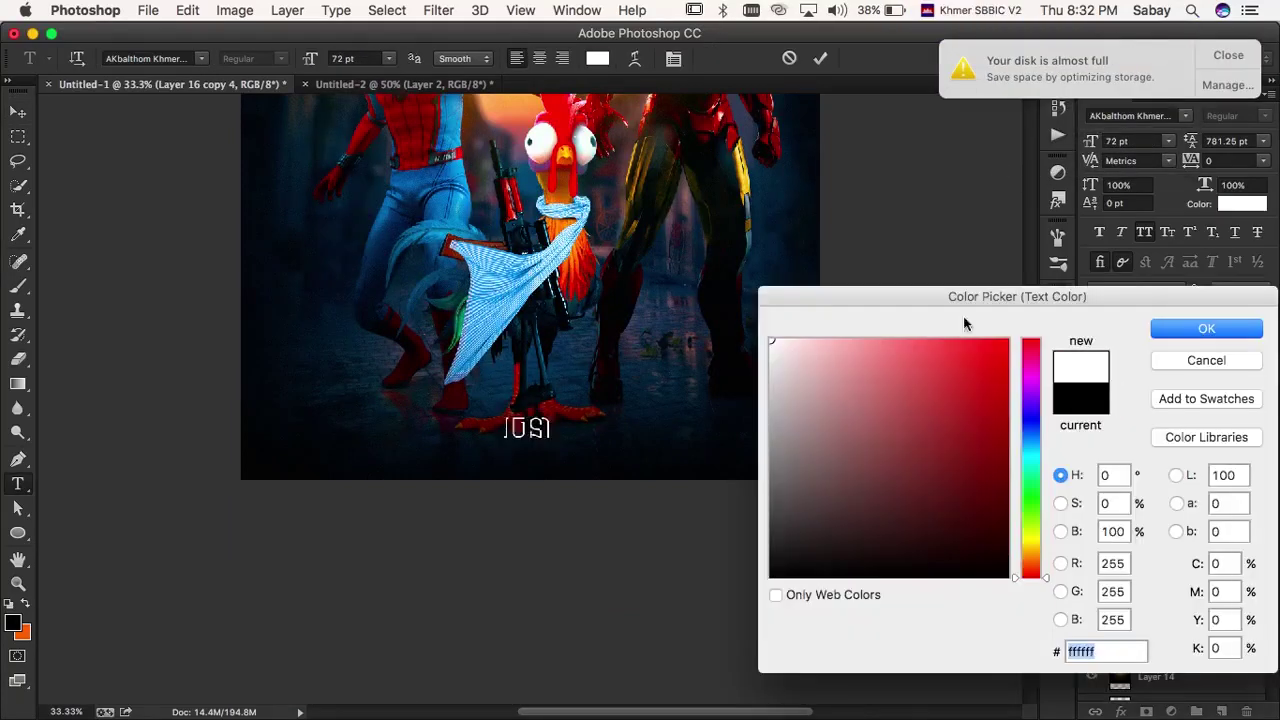
pyautogui.press('Return')
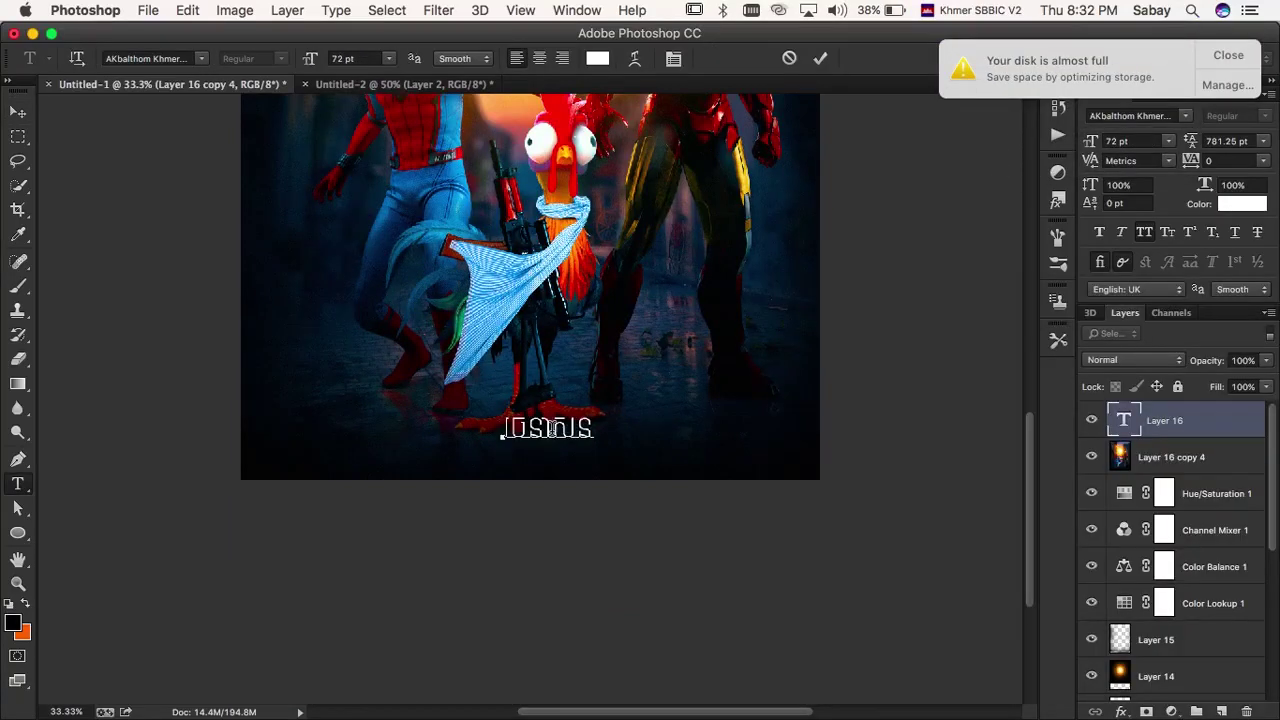
# - Commit the Khmer text, then shrink it and move it down-left
pyautogui.click(929, 10)
pyautogui.click(941, 36)
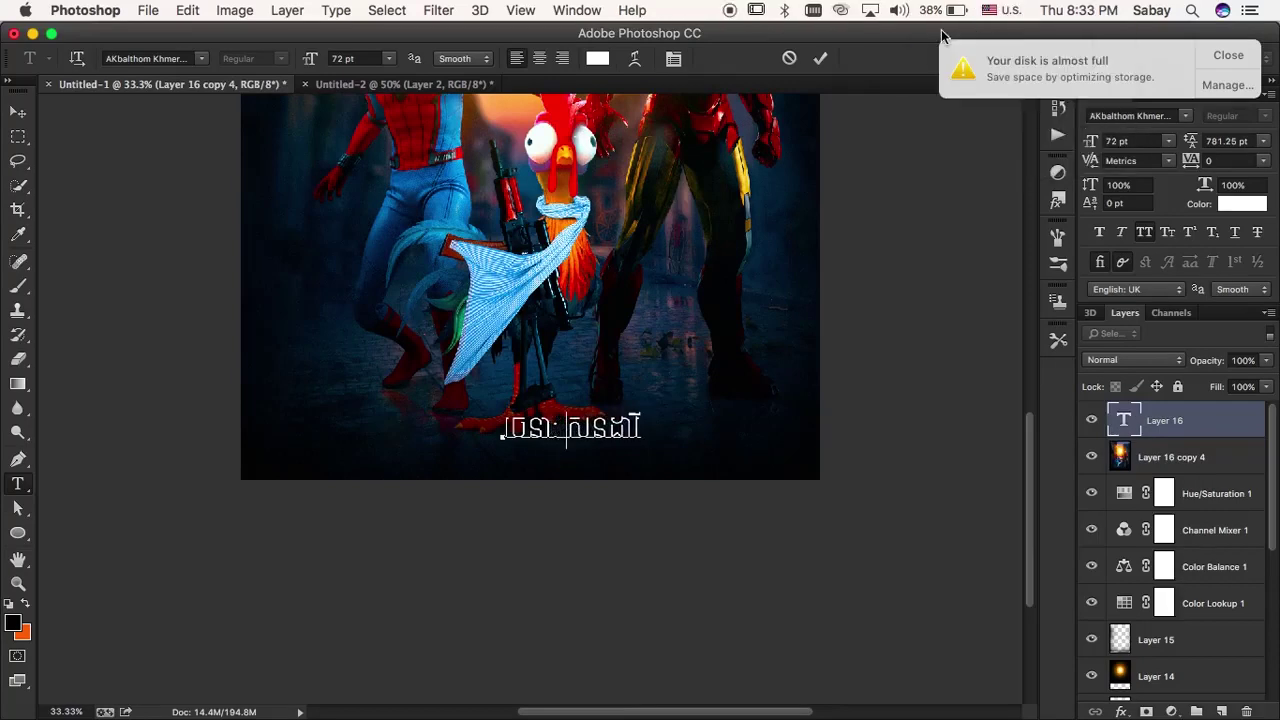
pyautogui.press('super+Return')
pyautogui.press('v')
pyautogui.press('super+t')
pyautogui.moveTo(640, 440); pyautogui.dragTo(555, 477)
pyautogui.press('Return')
# - Shrink the credit to about 16 pt and place it near the bottom-left edge
pyautogui.scroll(-2, 555, 472)
pyautogui.scroll(6, 561, 463)
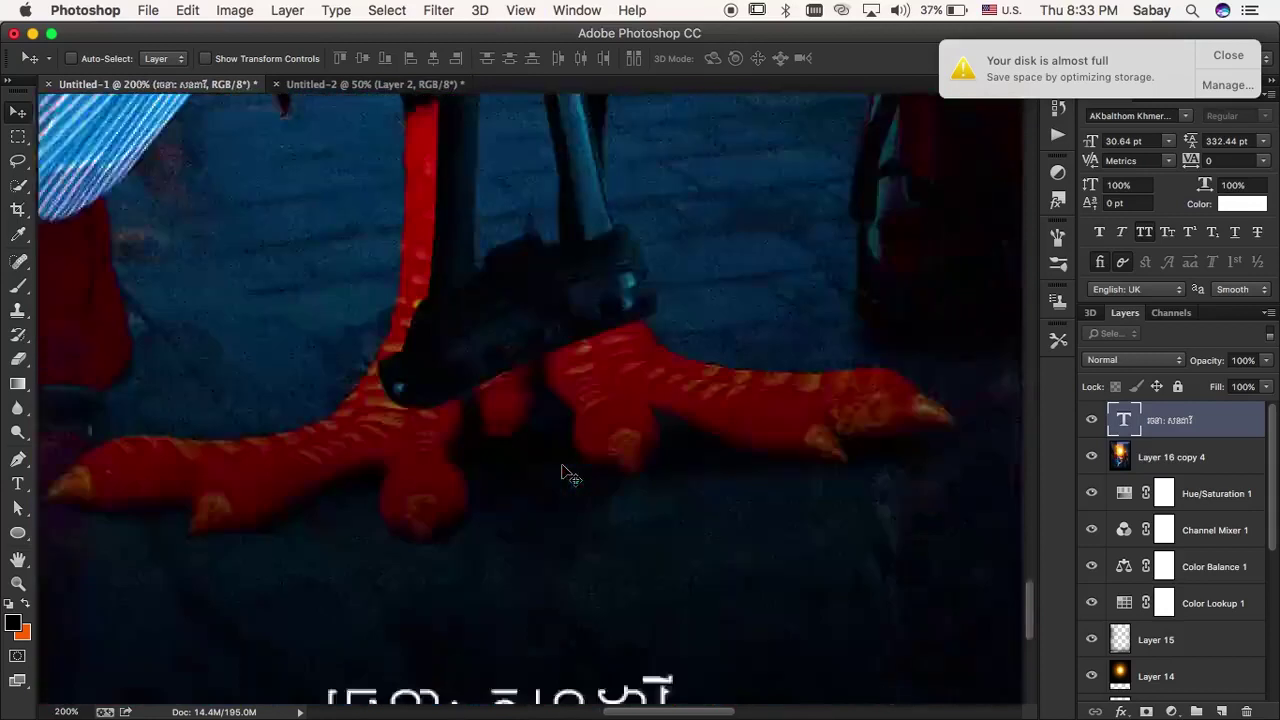
pyautogui.press('super+t')
pyautogui.moveTo(713, 367); pyautogui.dragTo(629, 381)
pyautogui.press('Return')
pyautogui.press('super+0')
pyautogui.moveTo(575, 638); pyautogui.dragTo(585, 645)
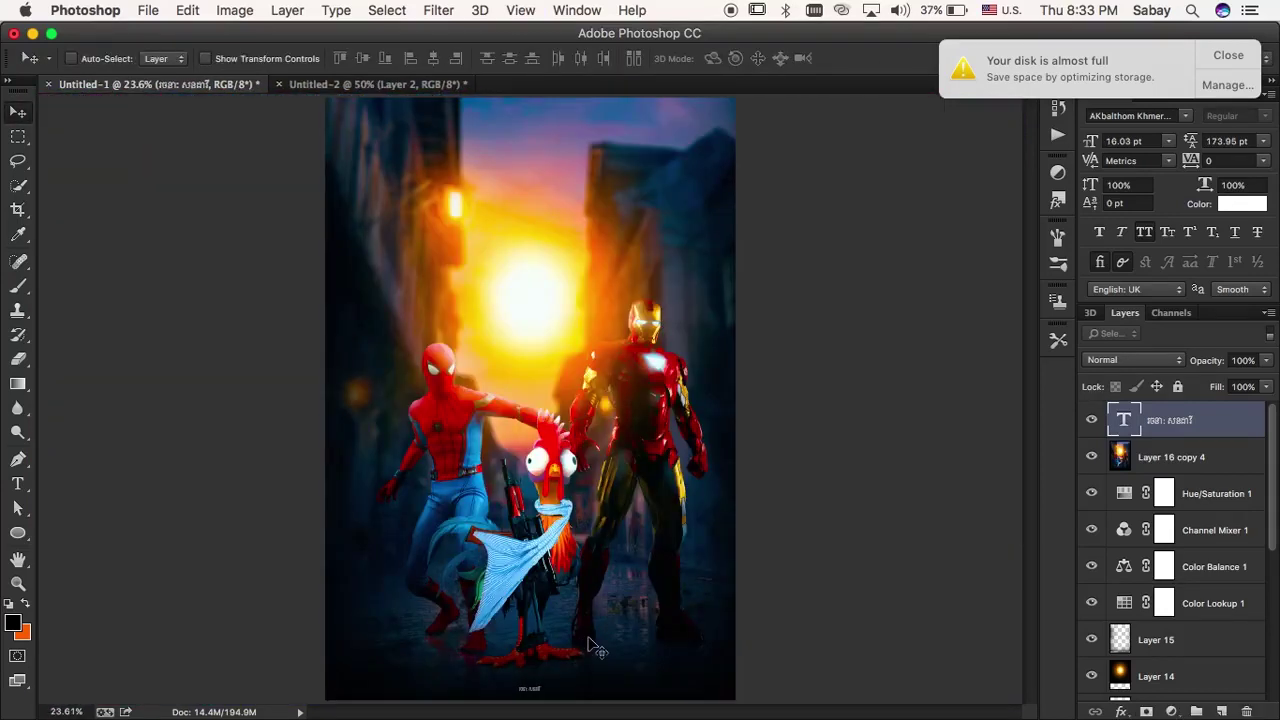
pyautogui.moveTo(595, 648); pyautogui.dragTo(590, 646)
# - Draw a white rectangle around the Khmer credit and place it beneath the text layer
pyautogui.press('super+plus')
pyautogui.press('super+plus')
pyautogui.click(18, 532)
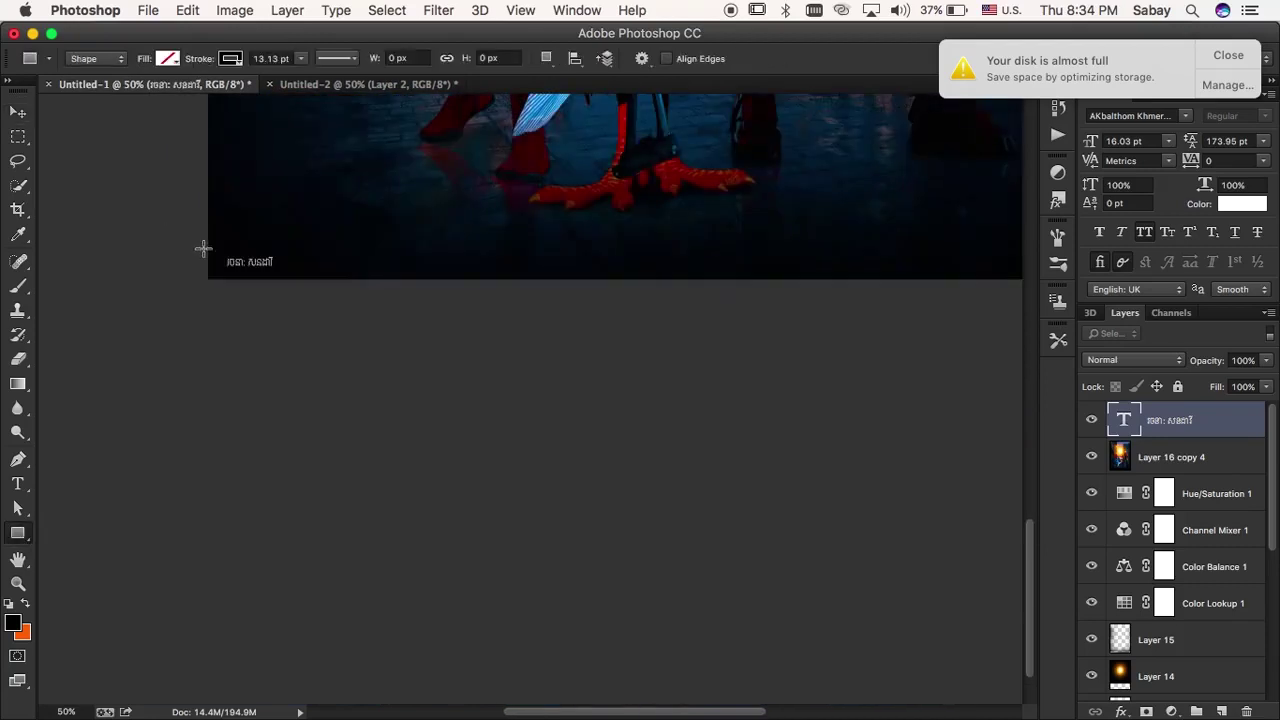
pyautogui.click(165, 58)
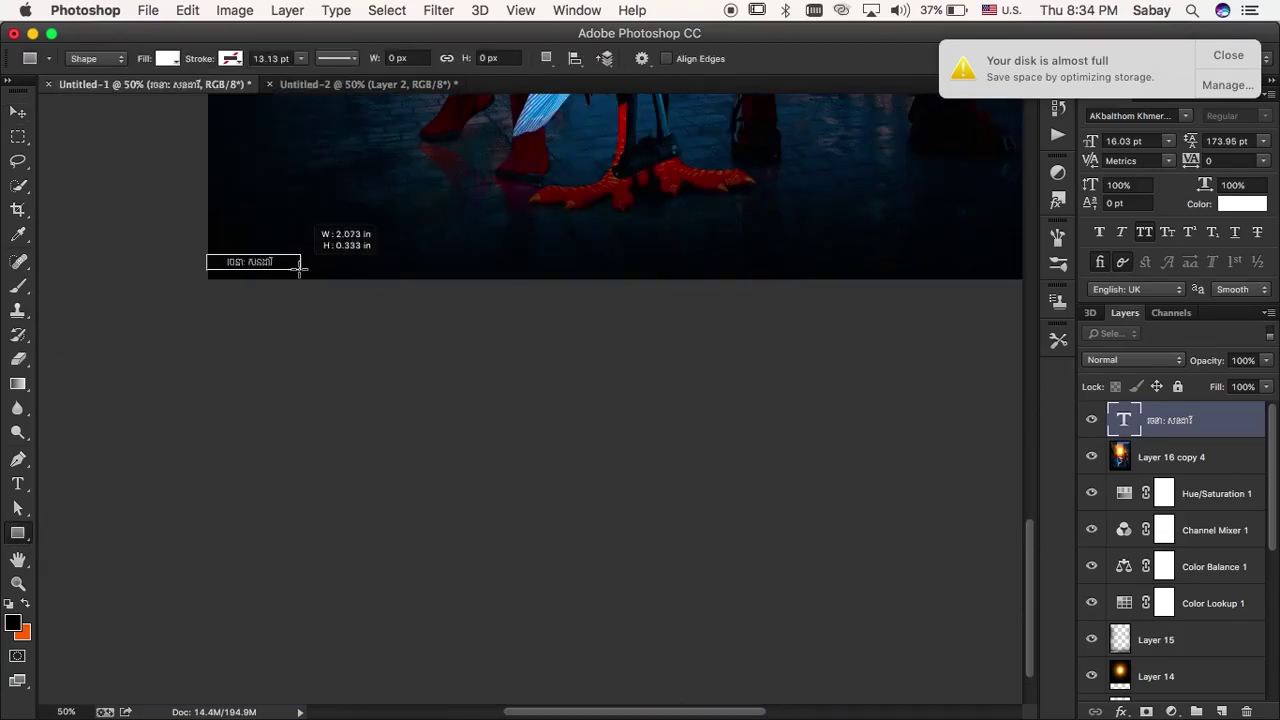
pyautogui.moveTo(298, 268); pyautogui.dragTo(299, 269)
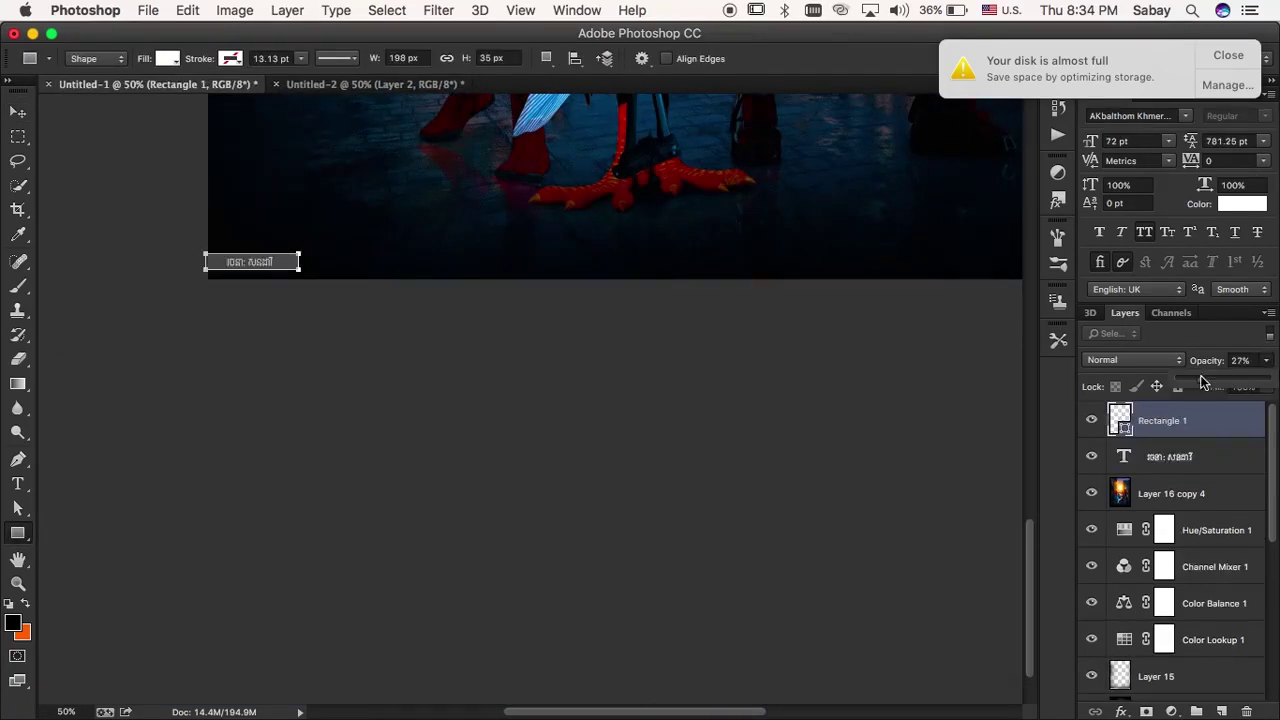
pyautogui.moveTo(1171, 474); pyautogui.dragTo(1171, 476)
pyautogui.press('v')
pyautogui.press('super+minus')
pyautogui.press('super+minus')
pyautogui.press('super+minus')
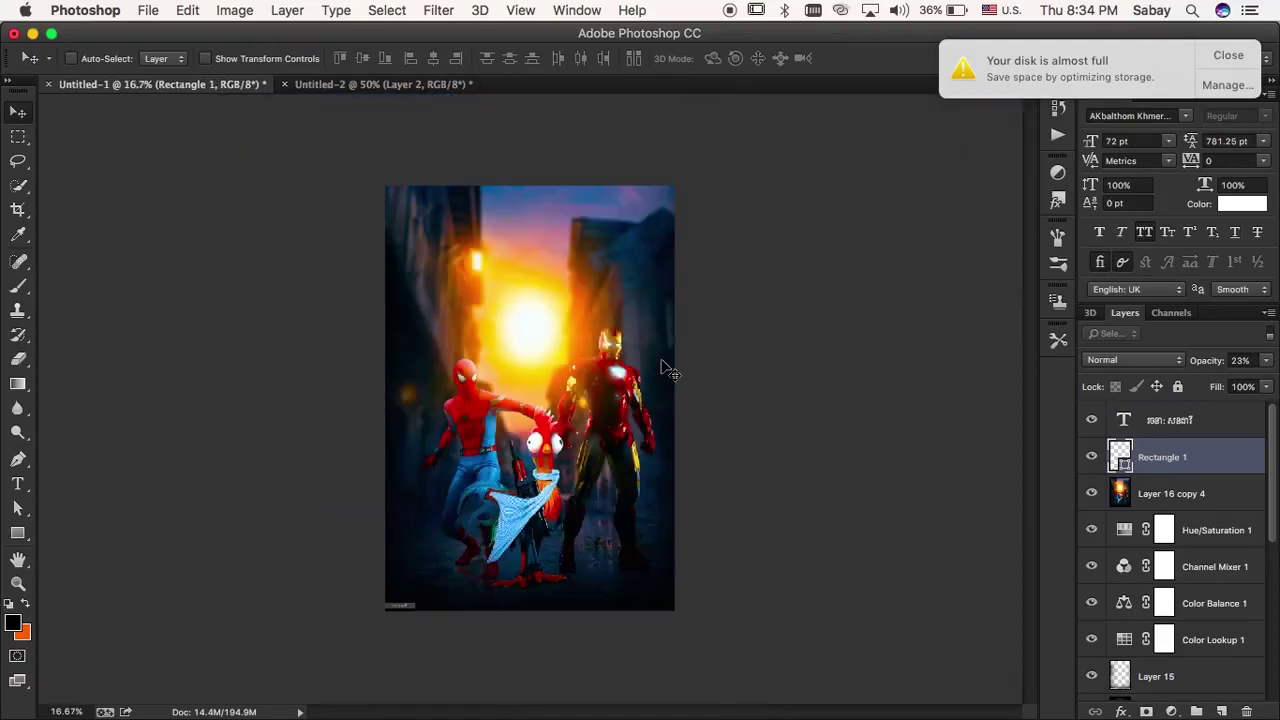
# - Start Save As and navigate to the Documents > DaVid folder
pyautogui.press('super+shift+s')
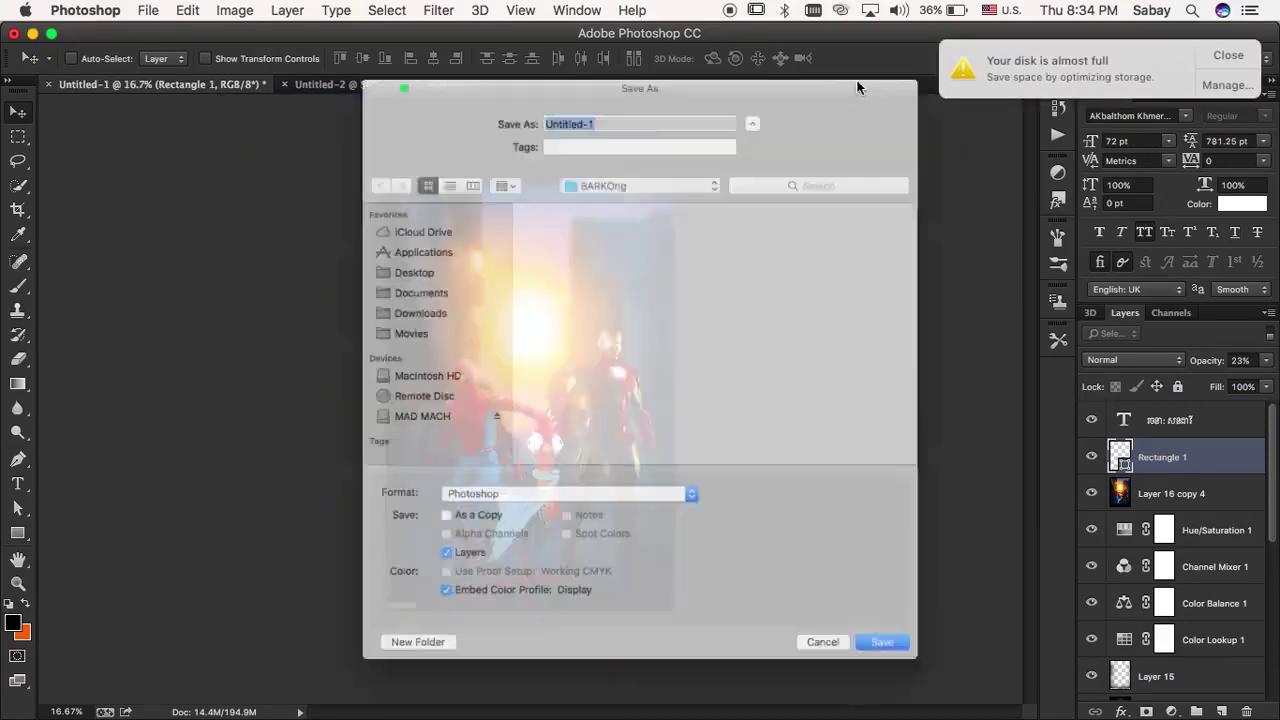
pyautogui.hotkey('ctrl', 'space')
pyautogui.click(377, 277)
pyautogui.doubleClick(905, 205)
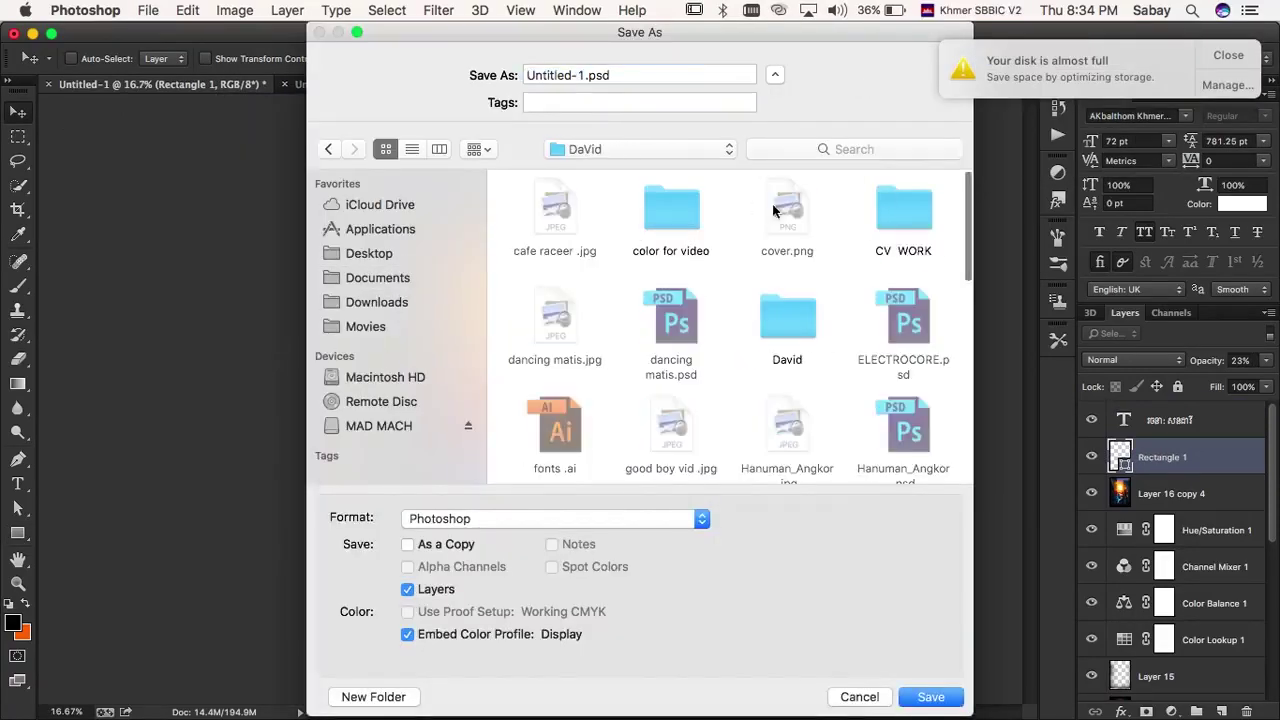